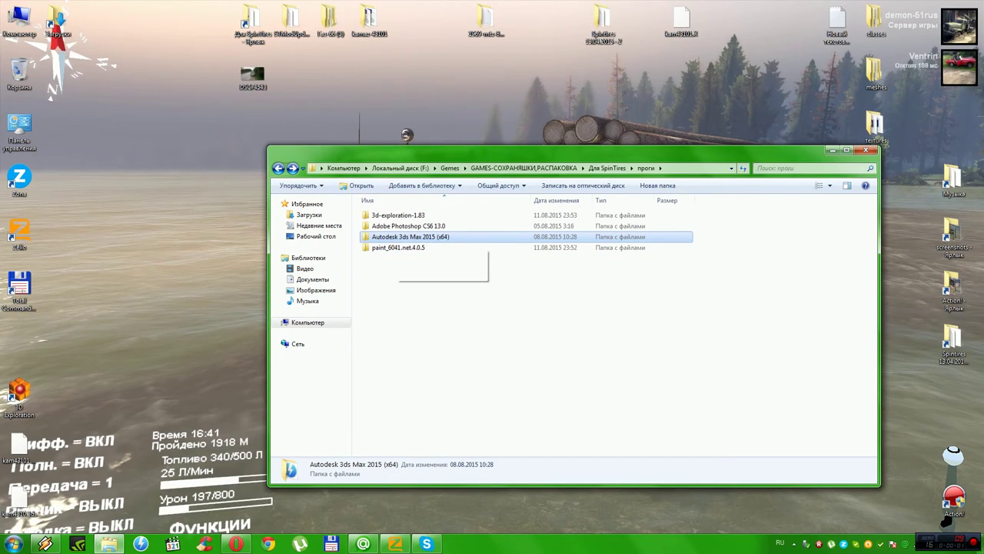
Step: In the Autodesk 3ds Max 2015 (x64) folder, try mounting the 3dsmax2015 image and dismiss the already-mounted error
{"action": "key", "text": "Return"}
{"action": "left_click", "coordinate": [388, 226]}
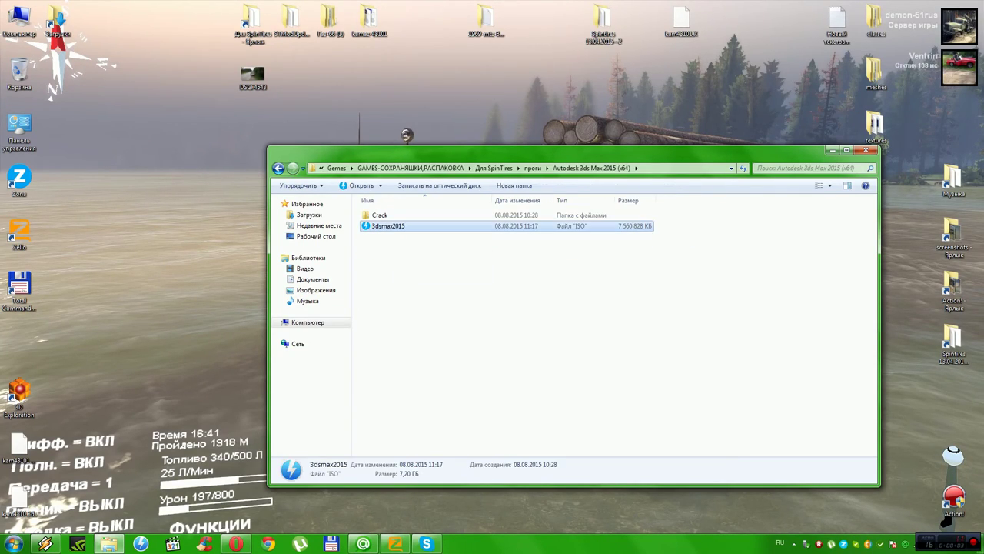
{"action": "key", "text": "Return"}
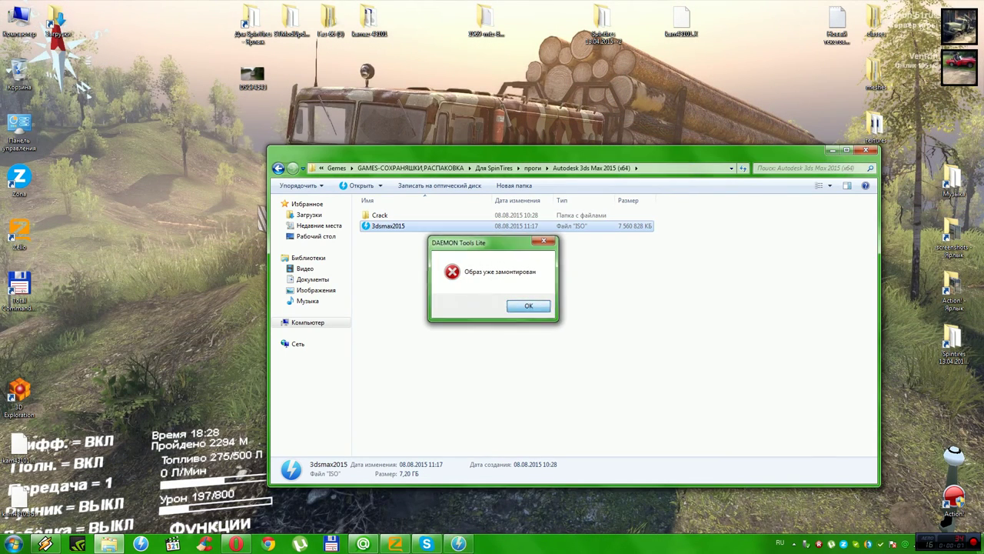
{"action": "key", "text": "Return"}
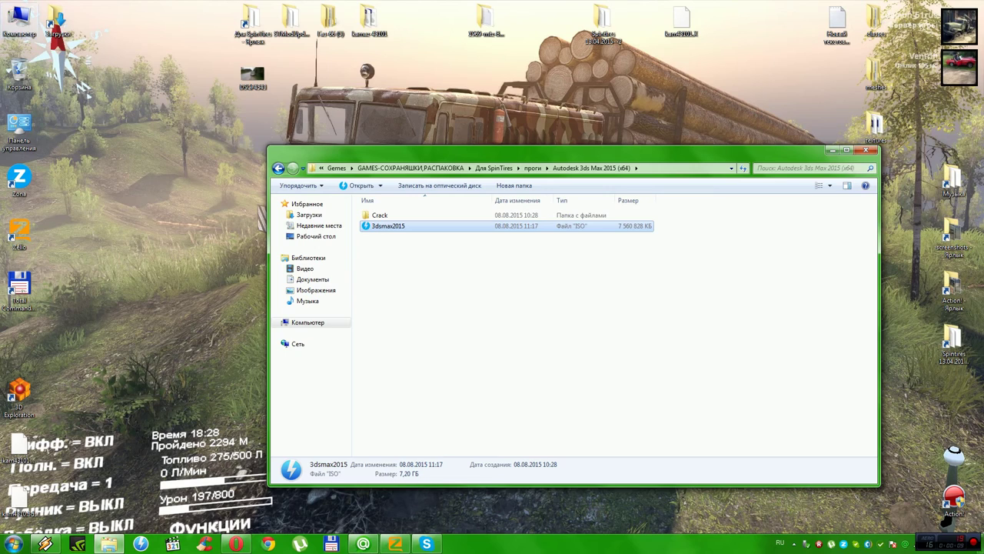
Step: Launch the setup from the BD-ROM (G:) 3DSMAX2015 drive in Computer
{"action": "key", "text": "Return"}
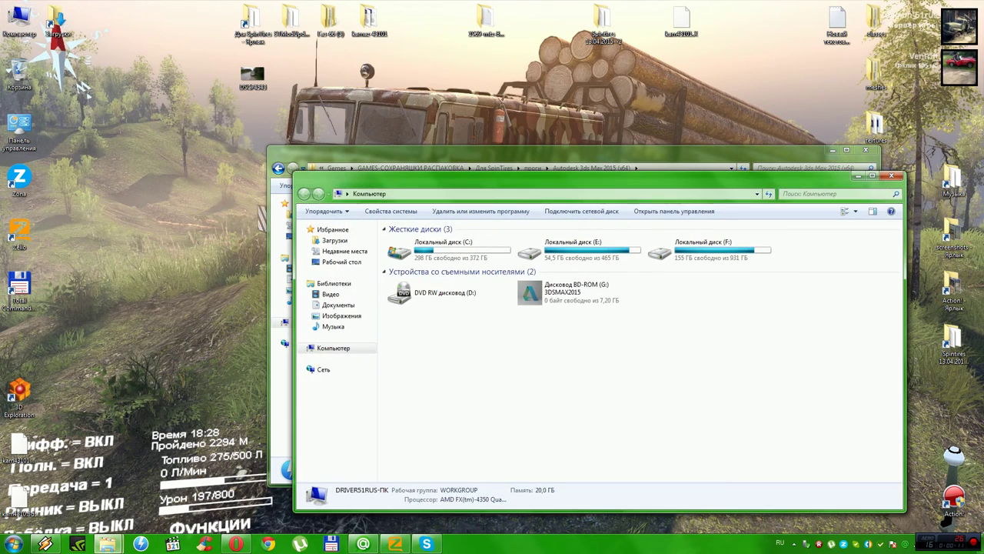
{"action": "left_click", "coordinate": [579, 292]}
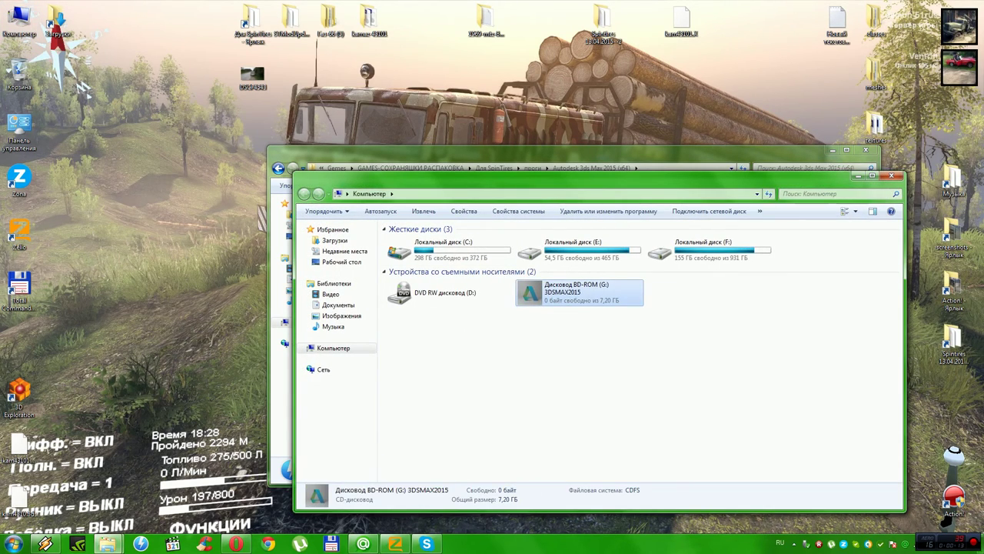
{"action": "double_click", "coordinate": [579, 292]}
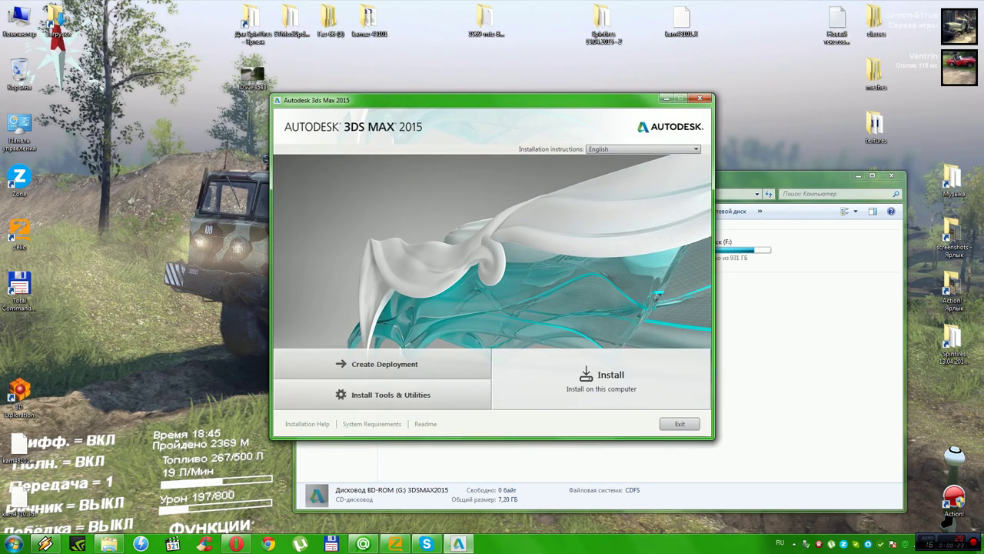
Step: Choose Install, accept the licence agreement and continue to Product Information
{"action": "left_click", "coordinate": [601, 378]}
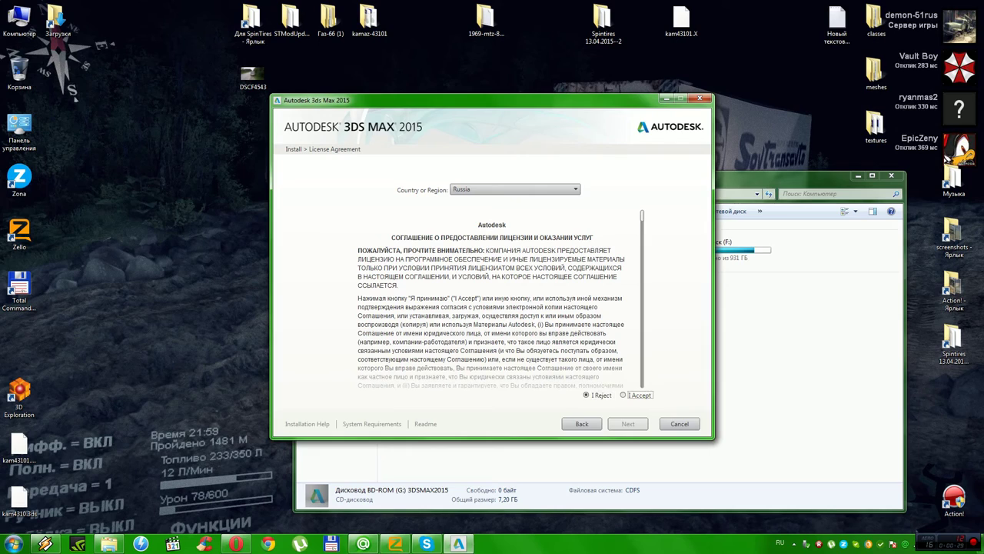
{"action": "left_click", "coordinate": [623, 394]}
{"action": "left_click", "coordinate": [628, 424]}
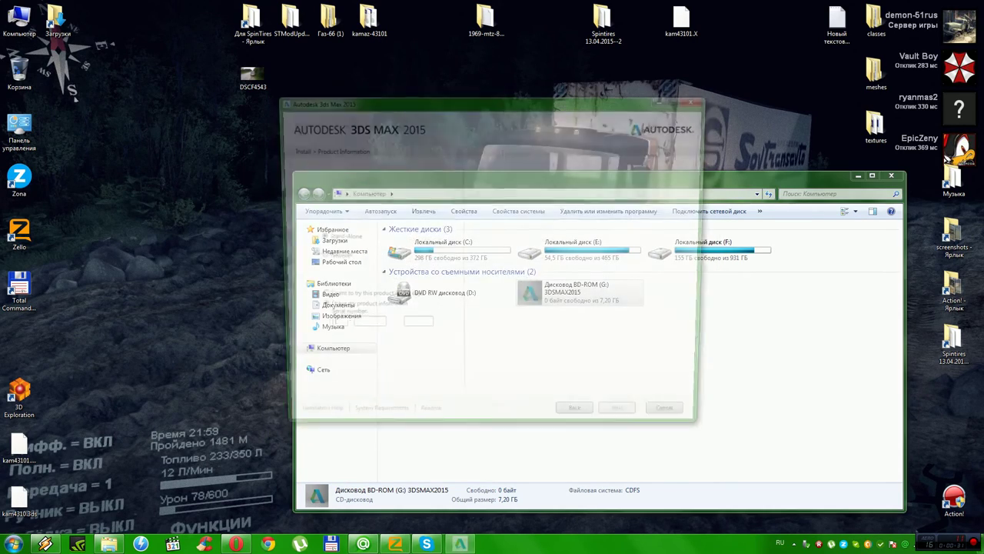
{"action": "left_click", "coordinate": [569, 323]}
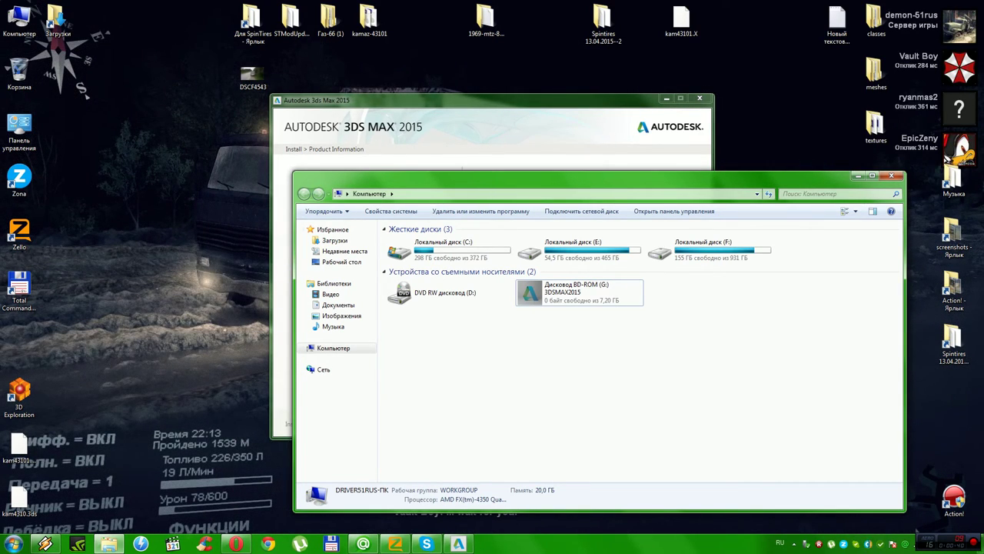
Step: Open Crack\install.txt in Notepad and place the installer window beside it
{"action": "double_click", "coordinate": [253, 19]}
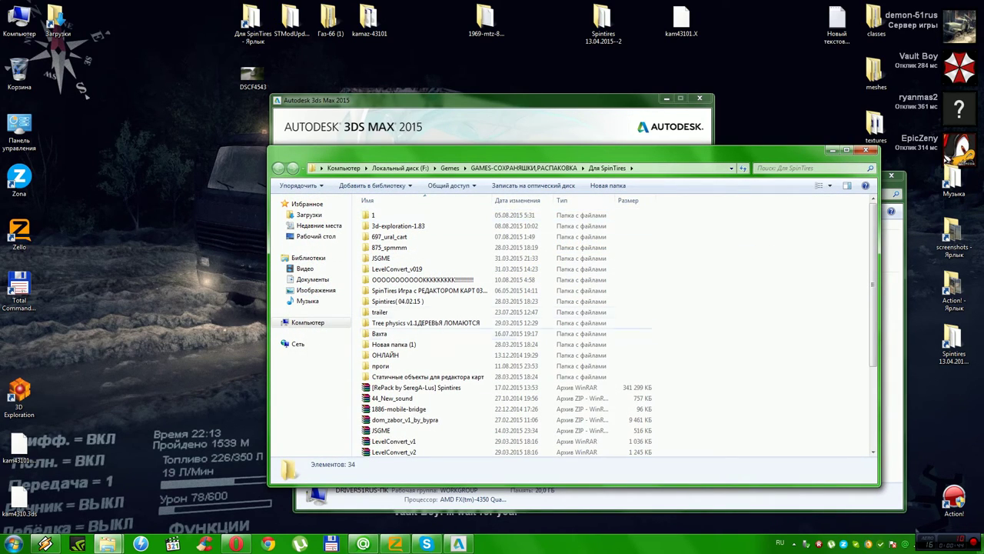
{"action": "double_click", "coordinate": [388, 366]}
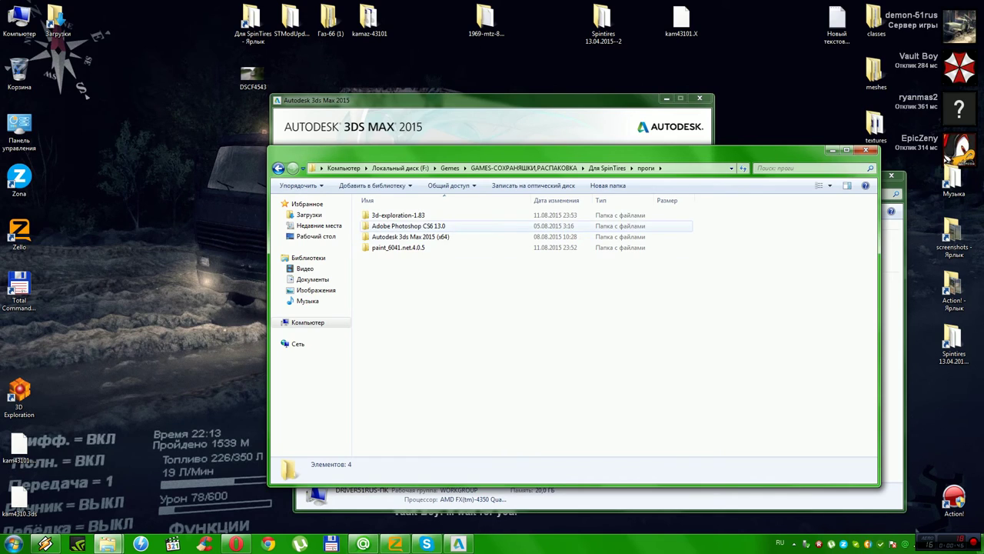
{"action": "double_click", "coordinate": [410, 236]}
{"action": "double_click", "coordinate": [380, 215]}
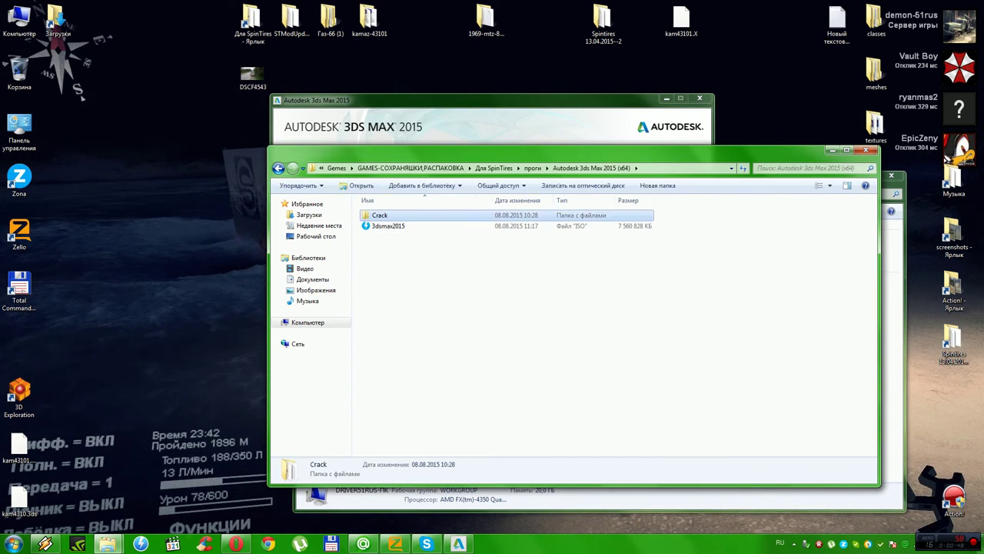
{"action": "double_click", "coordinate": [380, 216]}
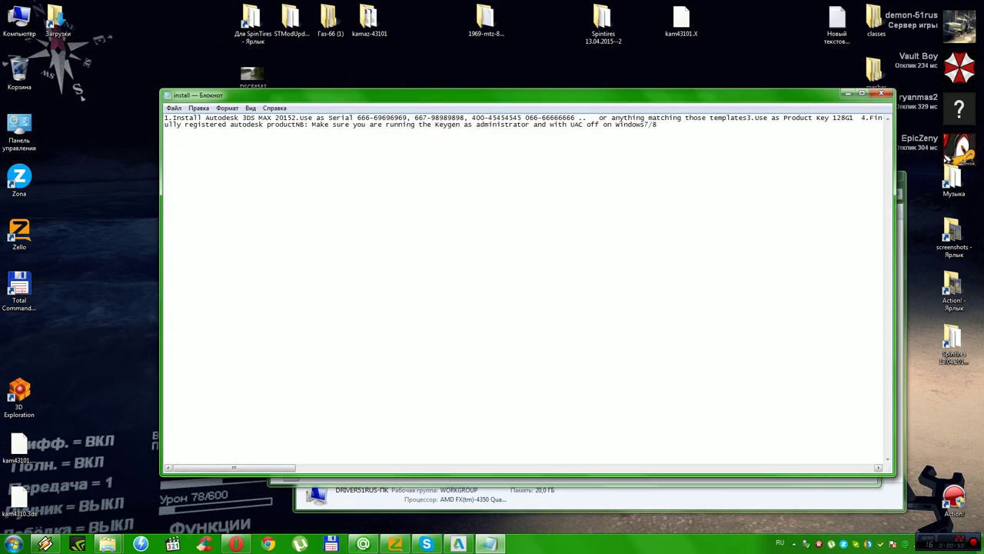
{"action": "left_click", "coordinate": [459, 543]}
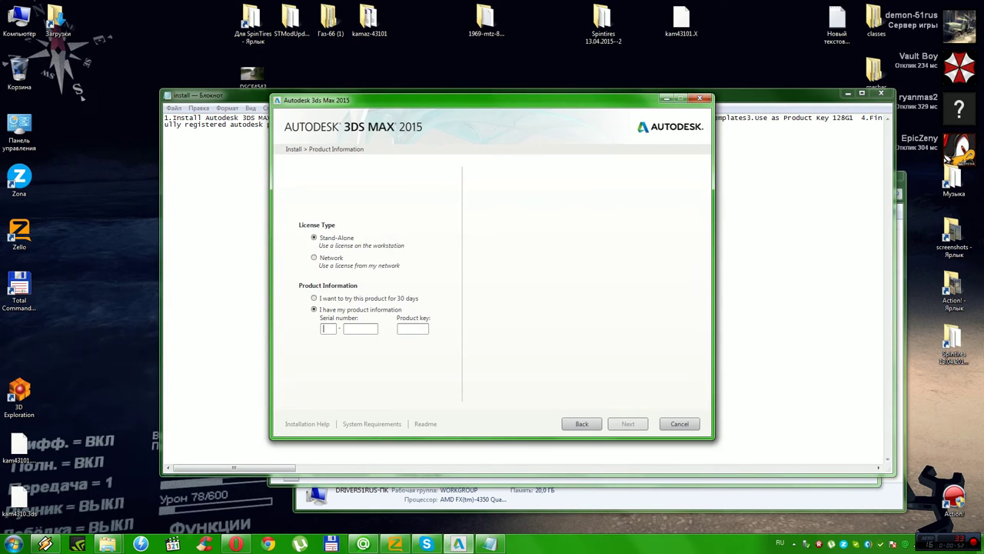
{"action": "left_click_drag", "start_coordinate": [470, 107], "coordinate": [293, 161]}
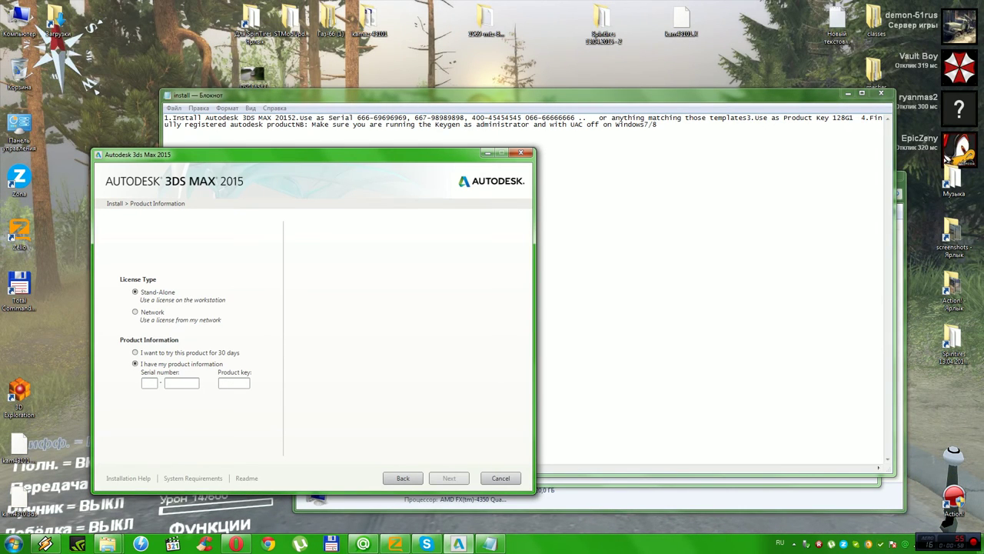
Step: Copy the first part of the serial number into the installer's first serial field
{"action": "left_click", "coordinate": [415, 117]}
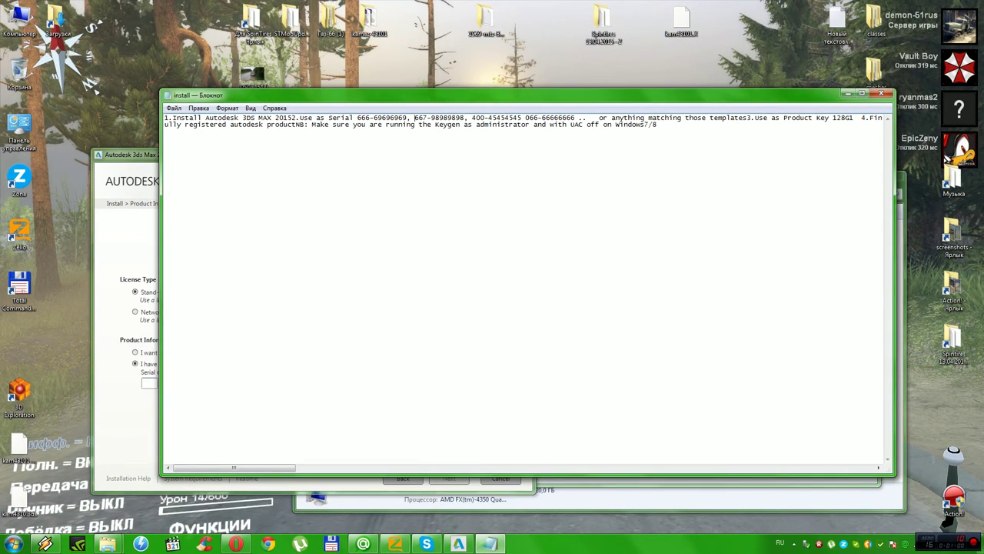
{"action": "left_click_drag", "start_coordinate": [415, 118], "coordinate": [427, 118]}
{"action": "right_click", "coordinate": [420, 118]}
{"action": "left_click", "coordinate": [458, 151]}
{"action": "key", "text": "alt+Tab"}
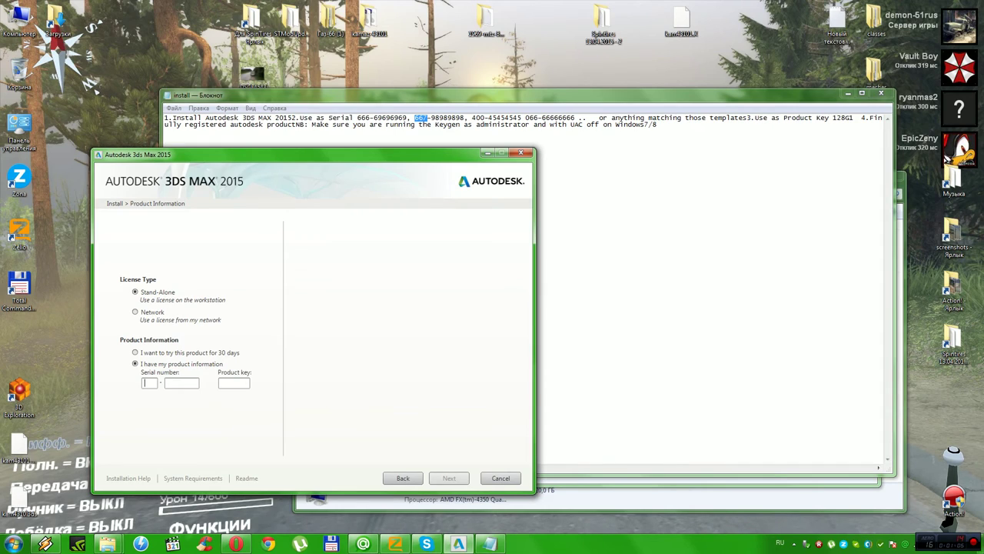
{"action": "right_click", "coordinate": [148, 383]}
{"action": "left_click", "coordinate": [177, 426]}
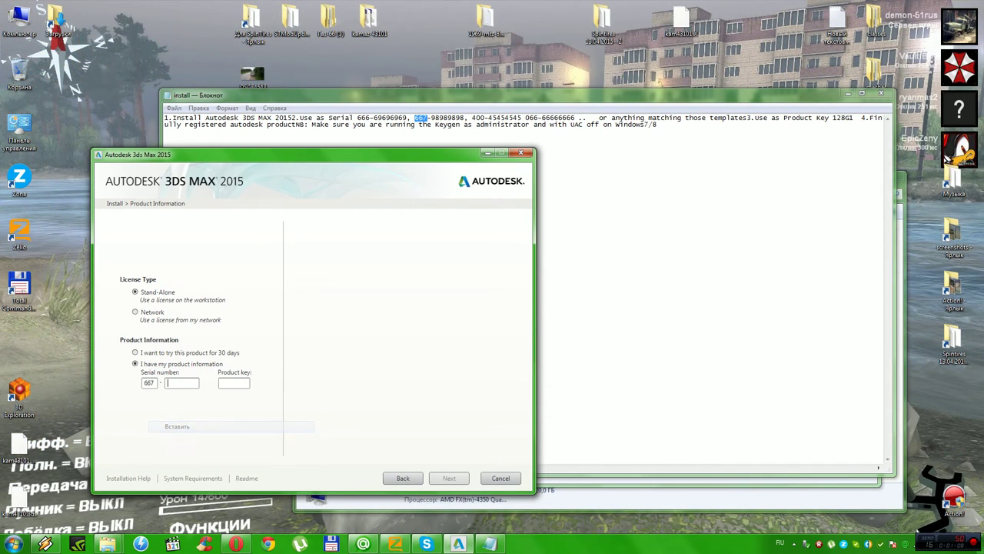
Step: Copy the second part of the serial number into the installer's second serial field
{"action": "key", "text": "alt+Tab"}
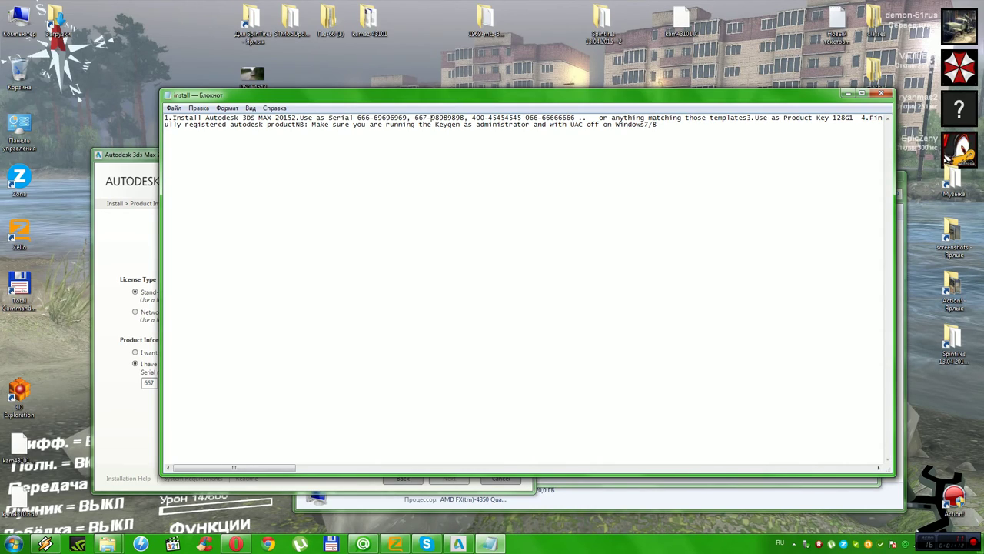
{"action": "left_click_drag", "start_coordinate": [431, 118], "coordinate": [465, 118]}
{"action": "right_click", "coordinate": [455, 119]}
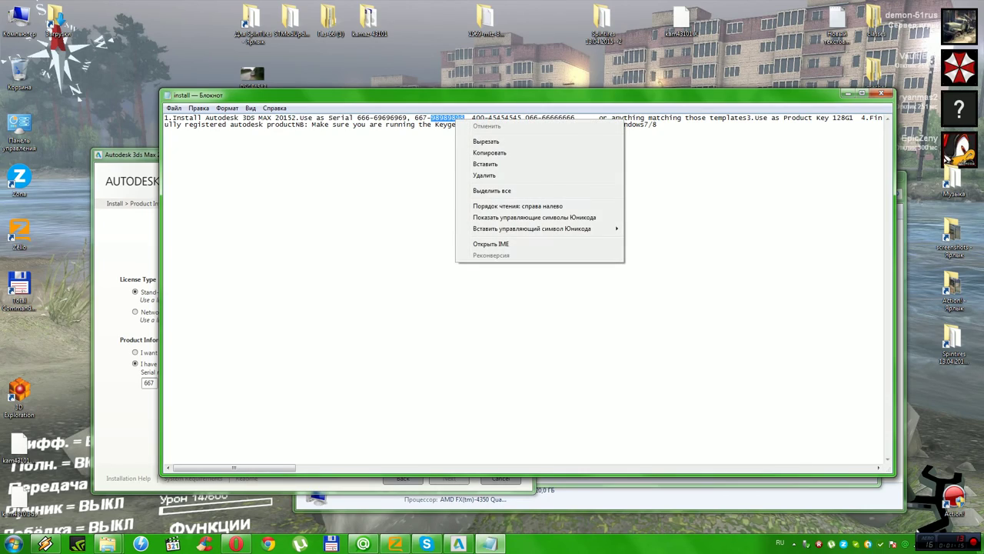
{"action": "left_click", "coordinate": [489, 153]}
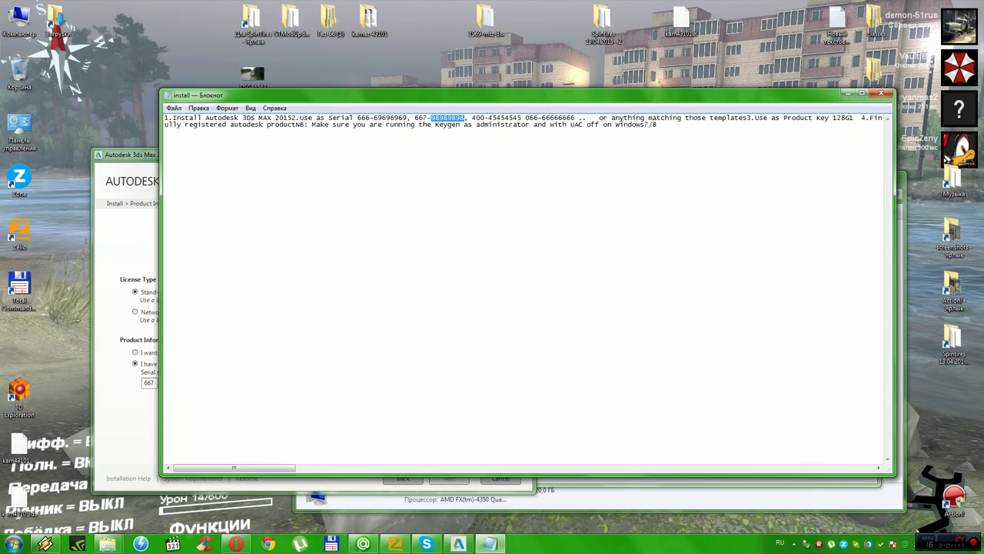
{"action": "key", "text": "alt+Tab"}
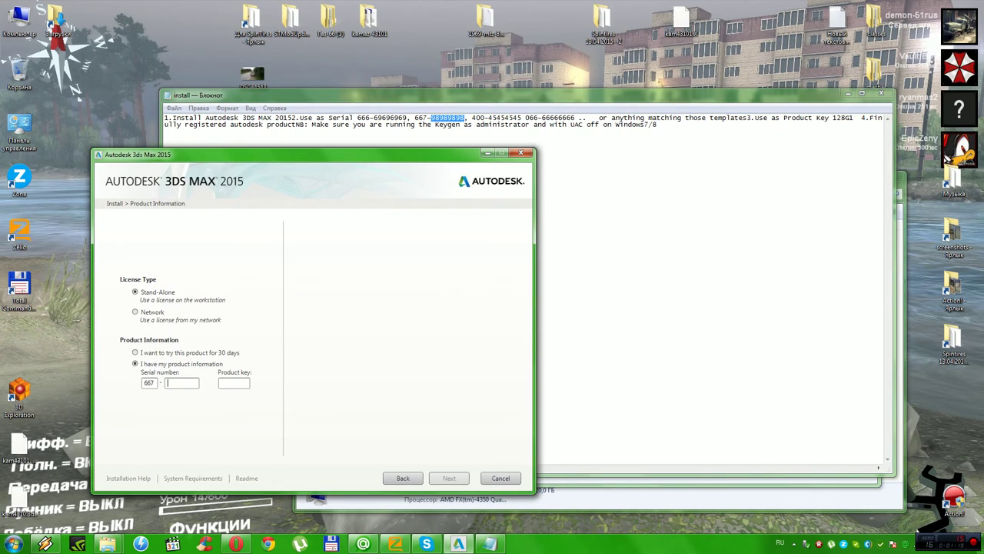
{"action": "right_click", "coordinate": [168, 380]}
{"action": "left_click", "coordinate": [202, 426]}
Step: Paste the product key from install.txt into the installer and continue to Configure Installation
{"action": "left_click", "coordinate": [165, 131]}
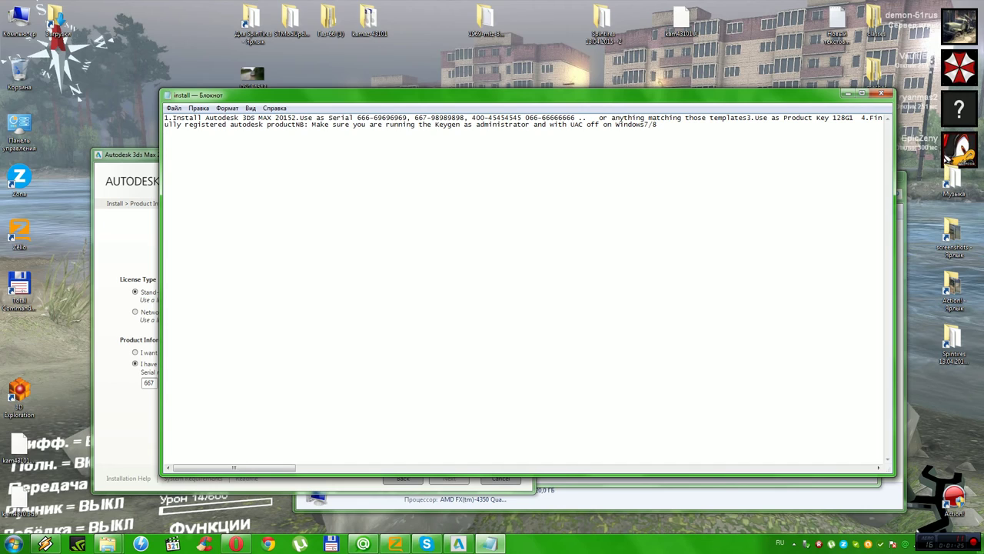
{"action": "double_click", "coordinate": [844, 118]}
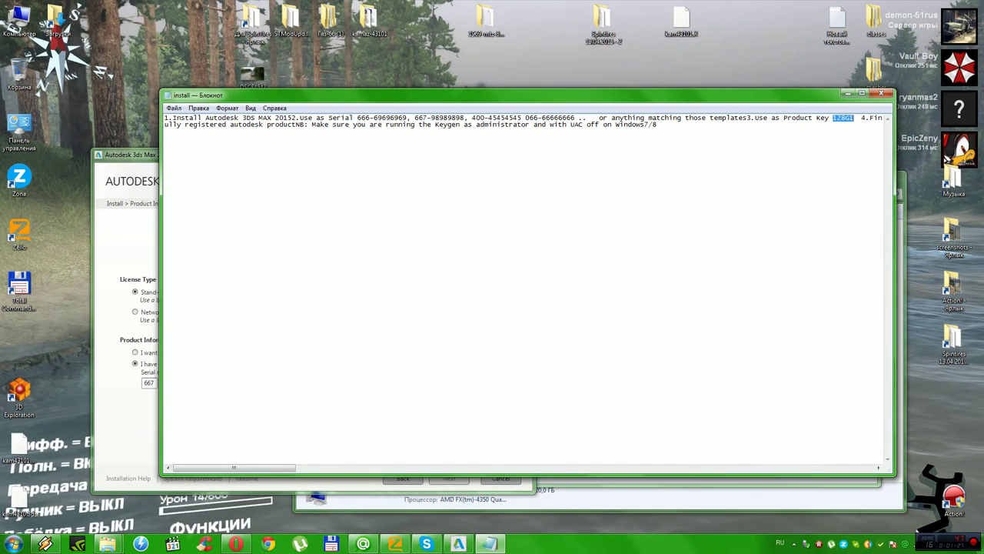
{"action": "right_click", "coordinate": [844, 119]}
{"action": "left_click", "coordinate": [854, 152]}
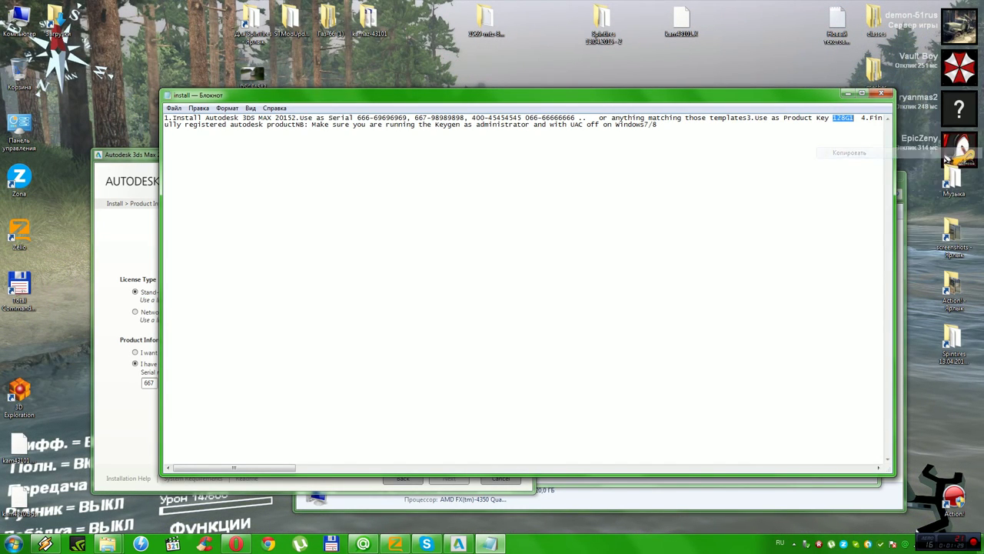
{"action": "key", "text": "alt+Tab"}
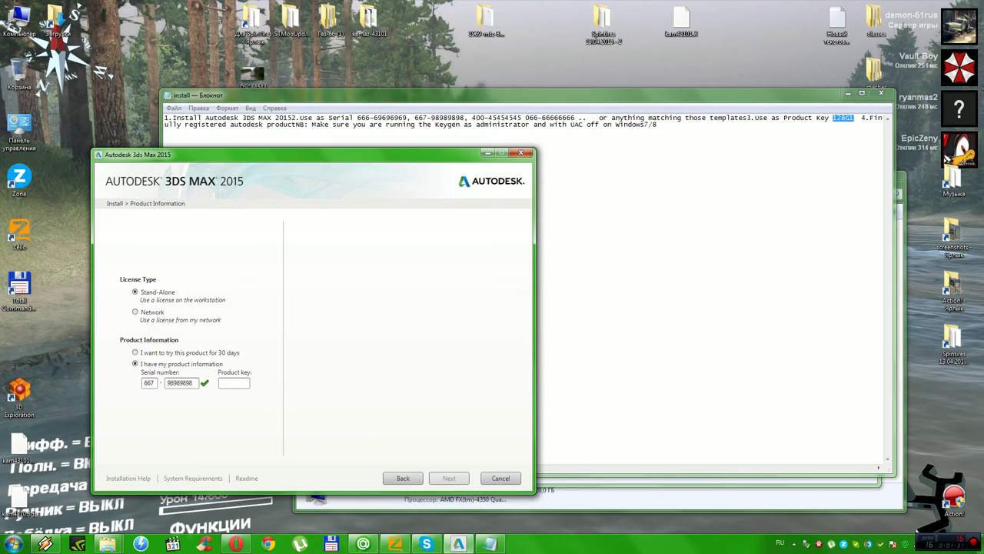
{"action": "right_click", "coordinate": [222, 382]}
{"action": "left_click", "coordinate": [244, 428]}
{"action": "left_click", "coordinate": [449, 477]}
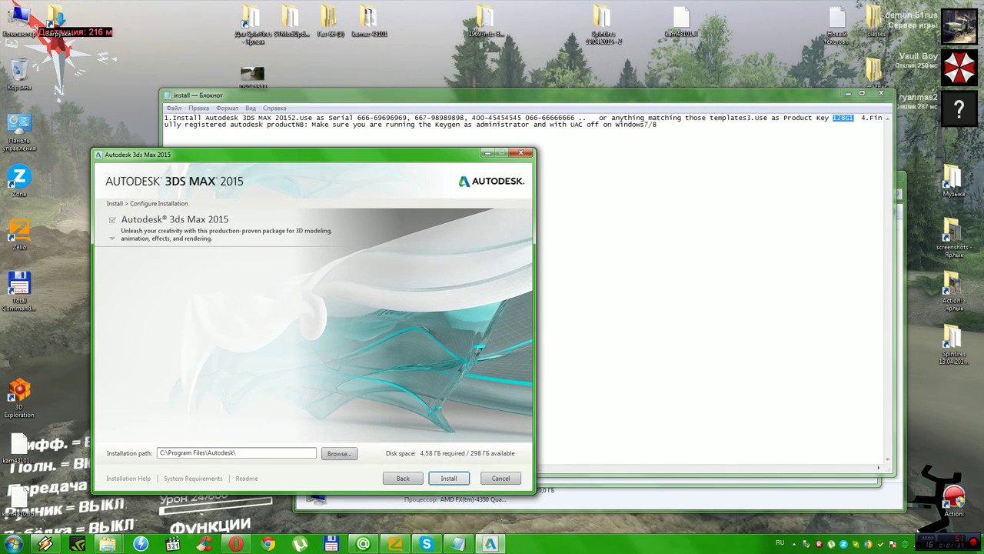
Step: Open drive F: and copy the name 'Autodesk 3ds Max 2015 (x64)' from the existing folder
{"action": "left_click_drag", "start_coordinate": [401, 160], "coordinate": [557, 99]}
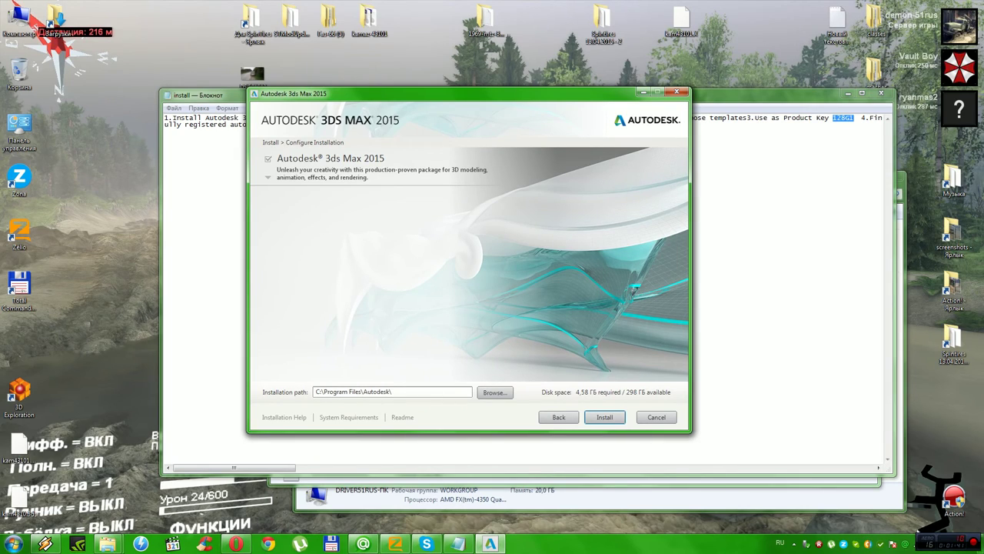
{"action": "double_click", "coordinate": [19, 19]}
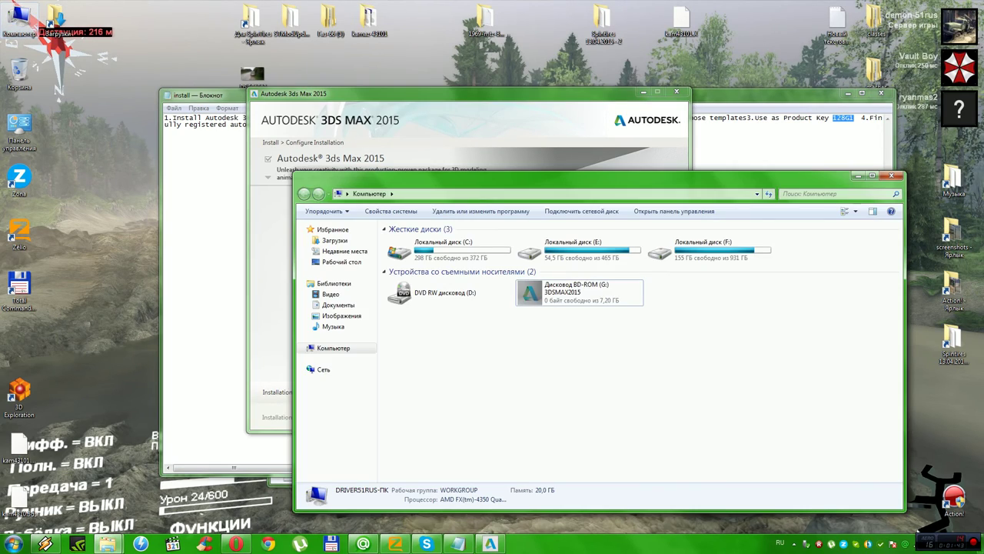
{"action": "double_click", "coordinate": [704, 250]}
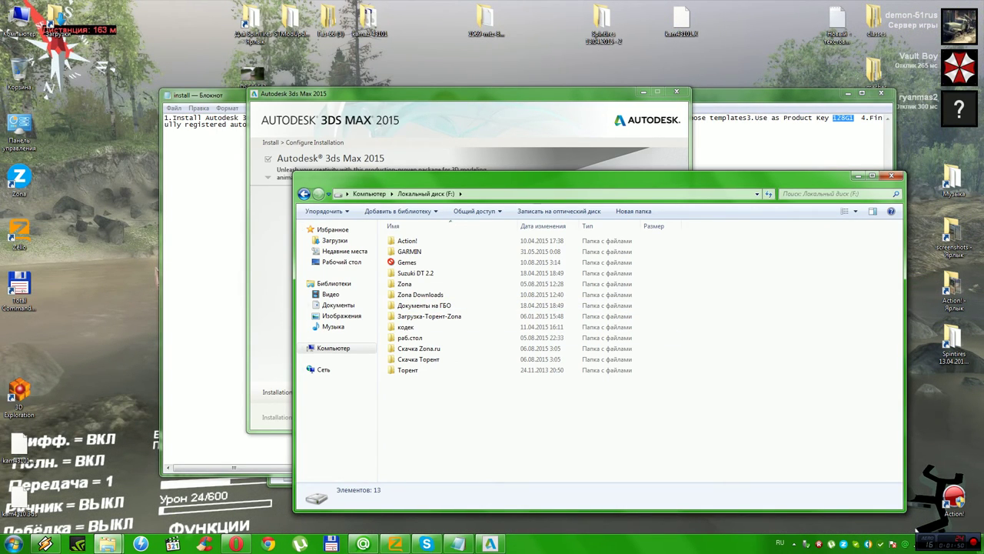
{"action": "mouse_move", "coordinate": [108, 543]}
{"action": "left_click", "coordinate": [170, 465]}
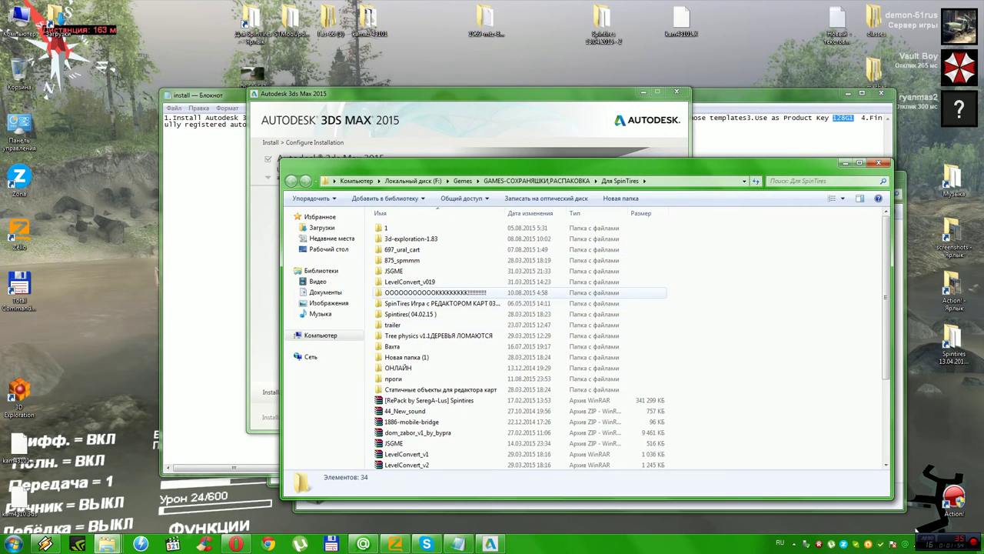
{"action": "double_click", "coordinate": [393, 378]}
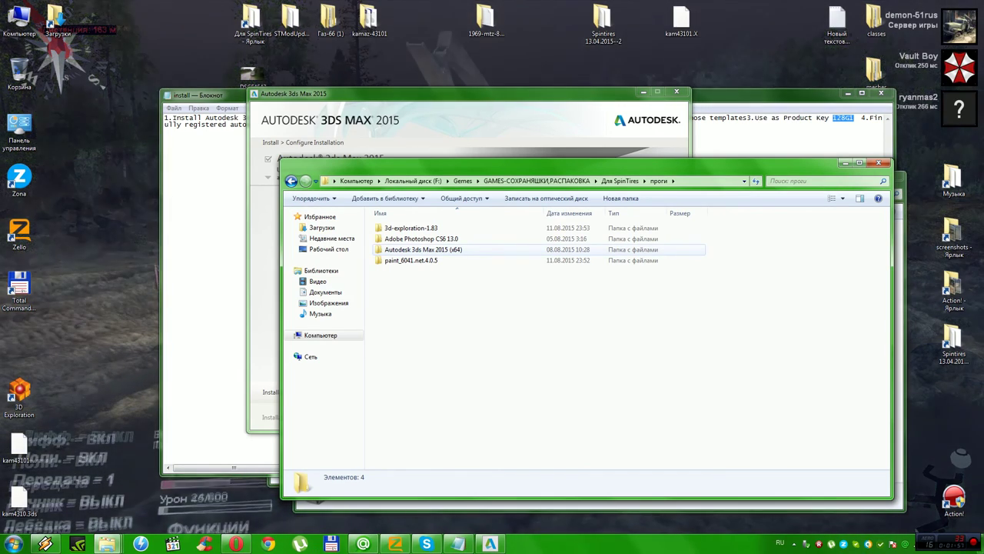
{"action": "left_click", "coordinate": [423, 249]}
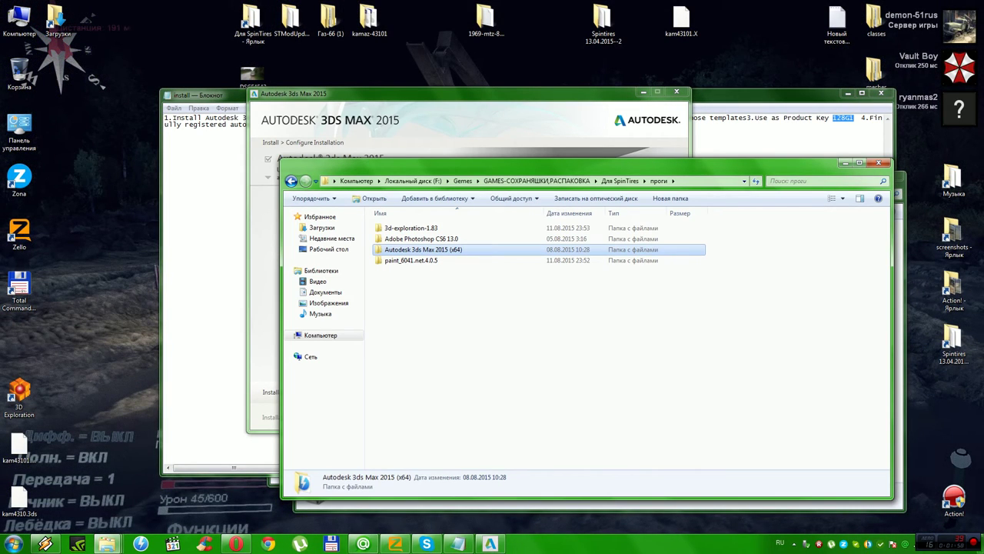
{"action": "right_click", "coordinate": [410, 249]}
{"action": "left_click", "coordinate": [442, 371]}
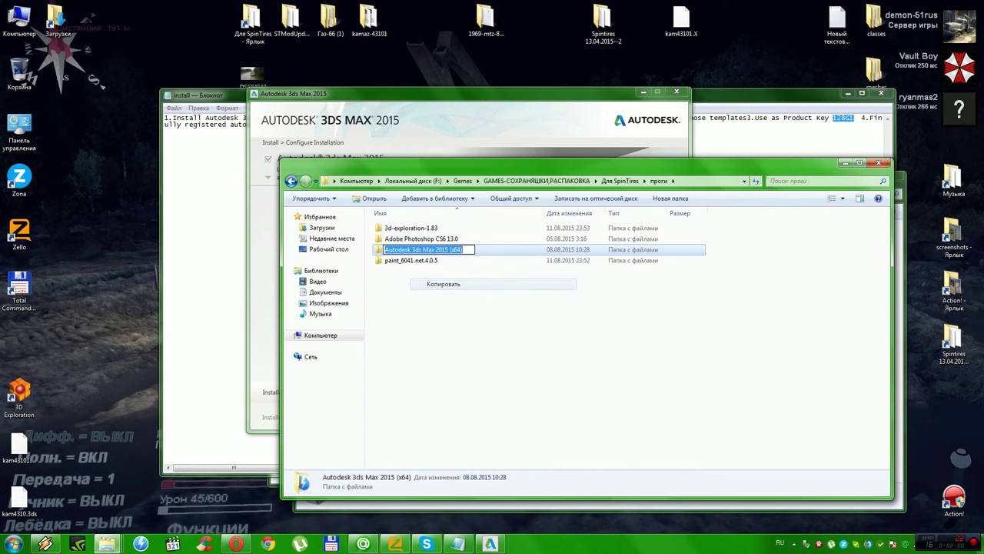
Step: Create a new folder on F: named 'Autodesk 3ds Max 2015 (x64)' and close Explorer
{"action": "left_click", "coordinate": [881, 162]}
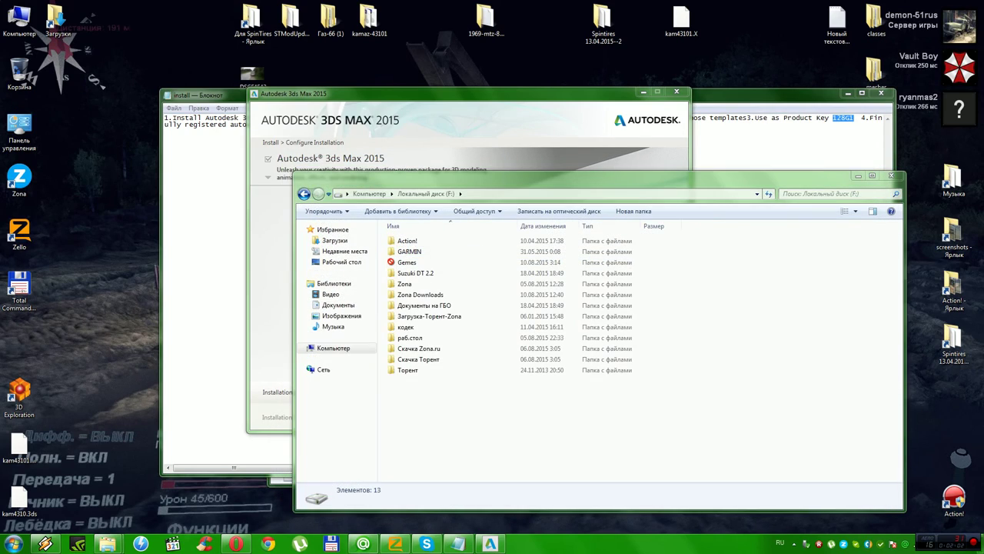
{"action": "right_click", "coordinate": [517, 255]}
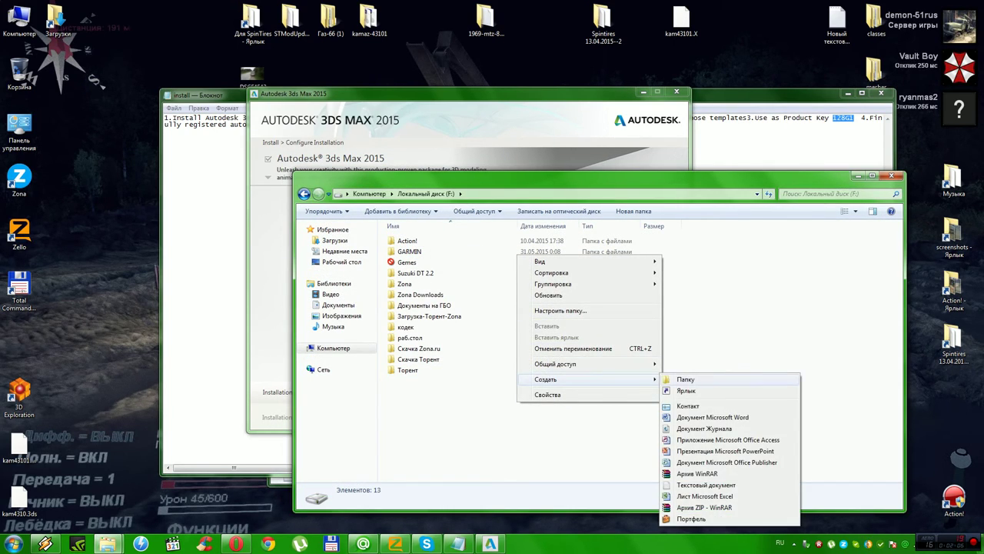
{"action": "left_click", "coordinate": [692, 380]}
{"action": "right_click", "coordinate": [413, 382]}
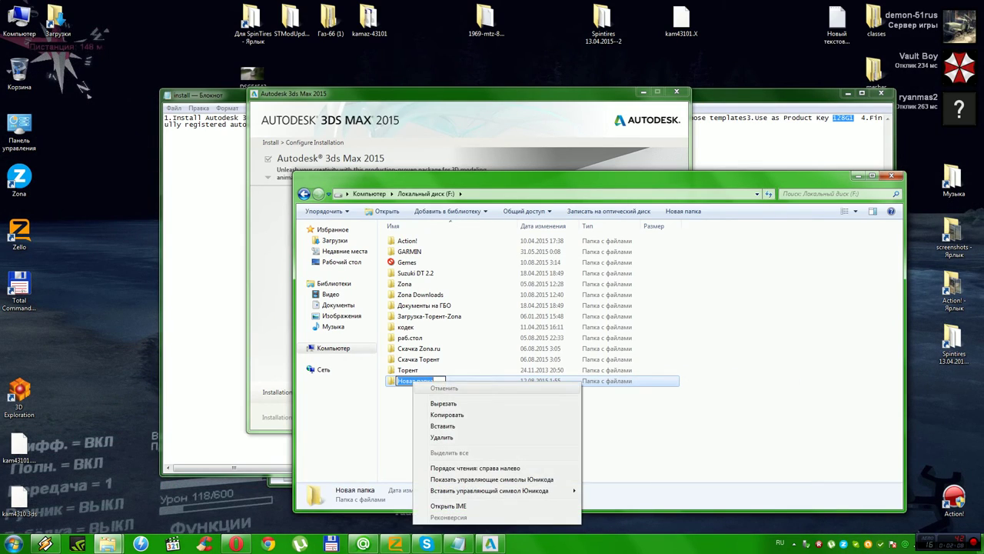
{"action": "left_click", "coordinate": [443, 425]}
{"action": "left_click", "coordinate": [715, 338]}
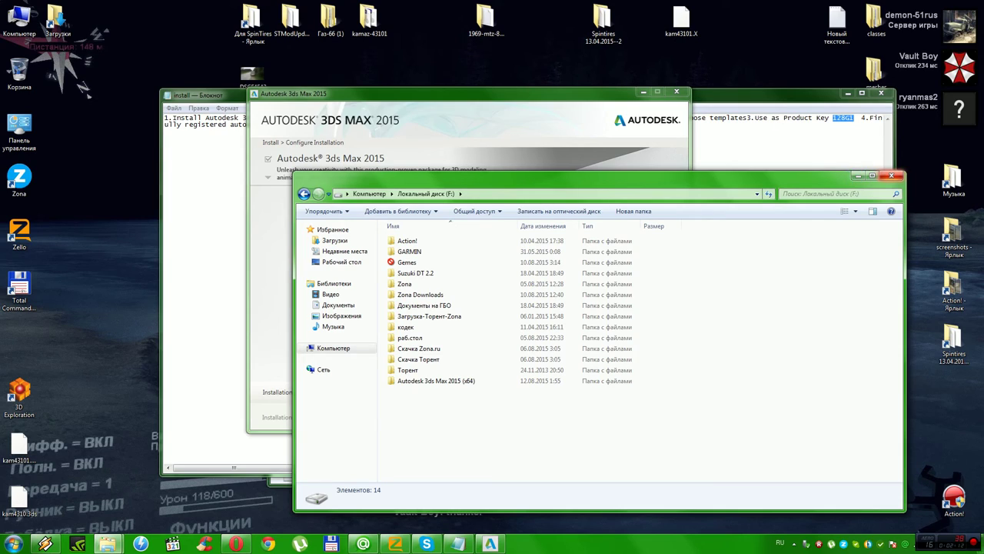
{"action": "left_click", "coordinate": [892, 176]}
Step: Set the install location to F:\Autodesk 3ds Max 2015 (x64)\ and begin installation
{"action": "left_click", "coordinate": [495, 392]}
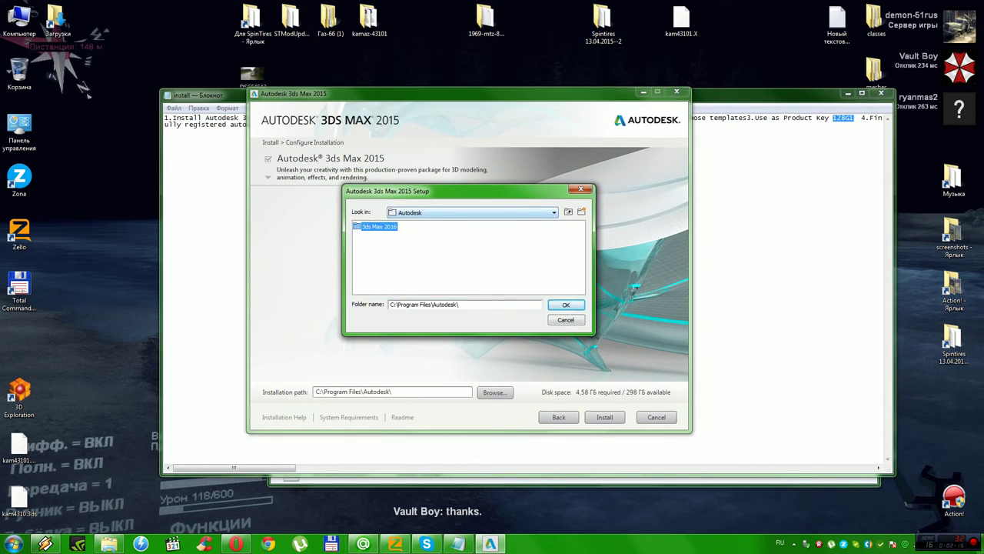
{"action": "left_click", "coordinate": [473, 212]}
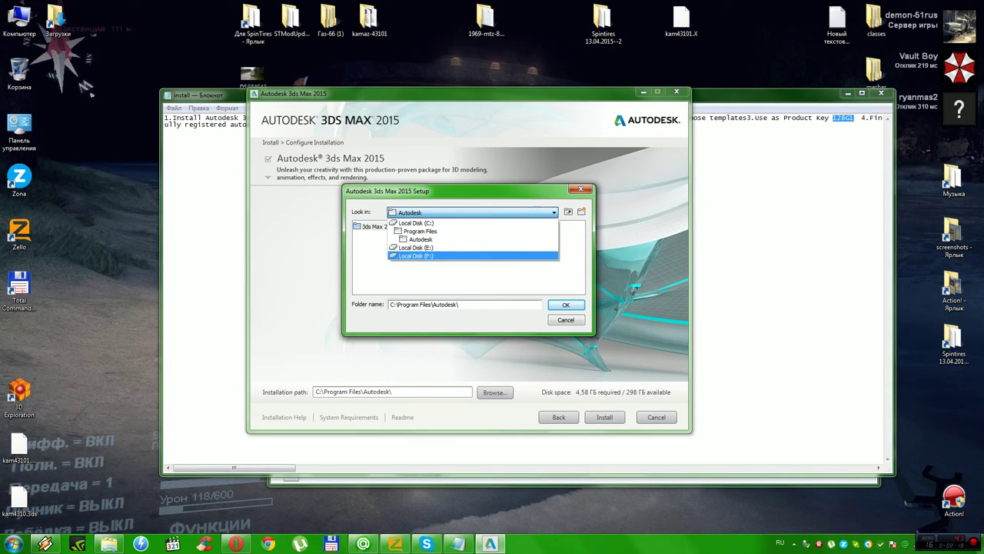
{"action": "left_click", "coordinate": [416, 255]}
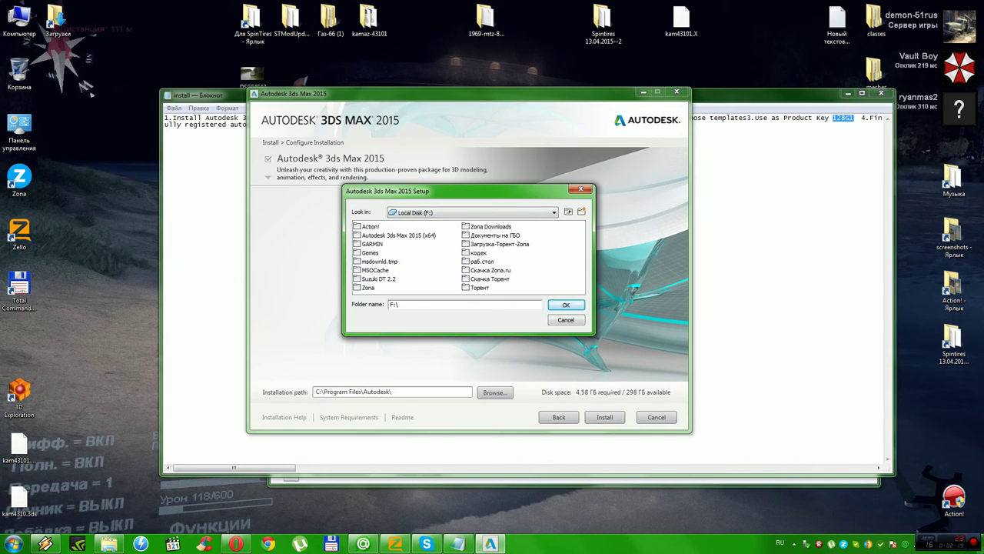
{"action": "left_click", "coordinate": [398, 235]}
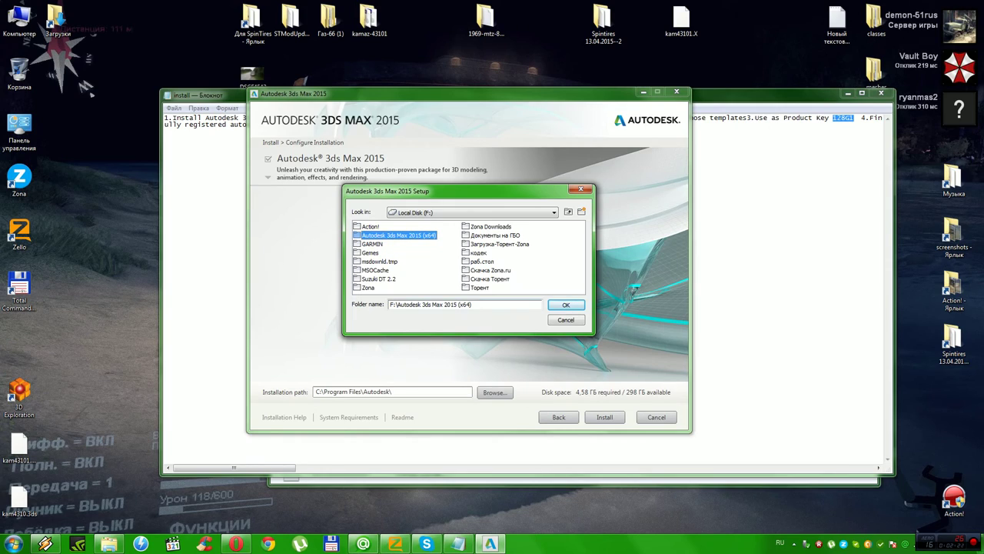
{"action": "left_click", "coordinate": [566, 305]}
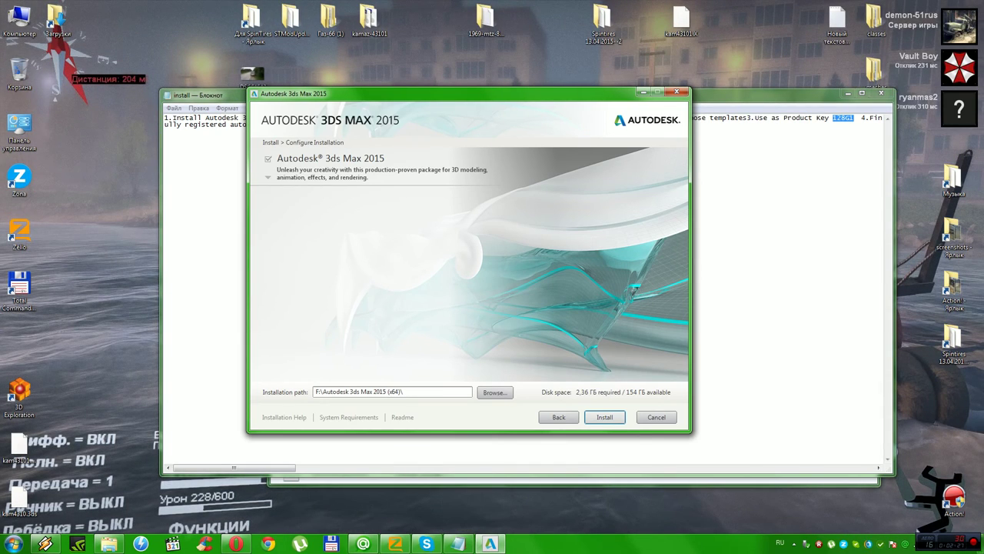
{"action": "left_click", "coordinate": [605, 417]}
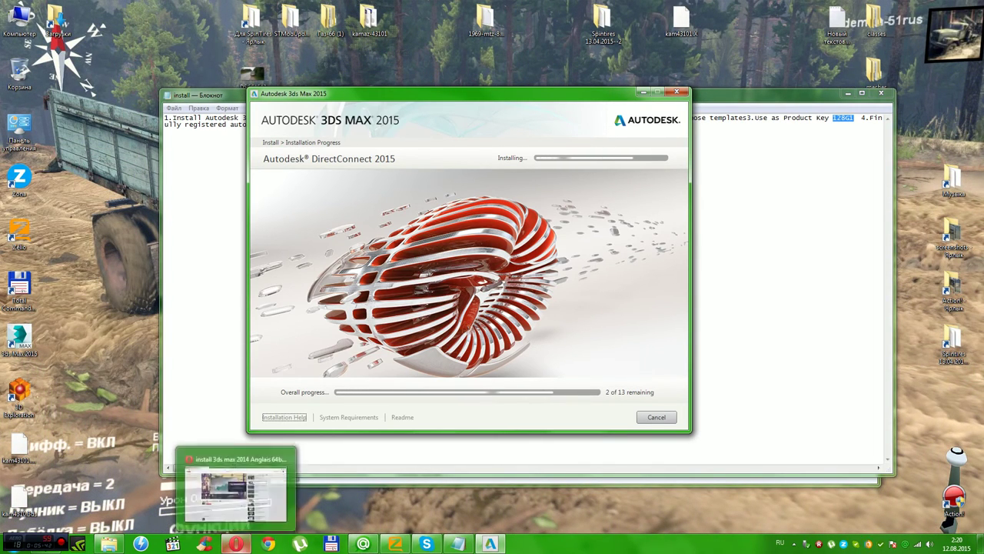
Step: While installing, glance at the tutorial in Opera, switch tabs, then minimise the browser
{"action": "left_click", "coordinate": [236, 543]}
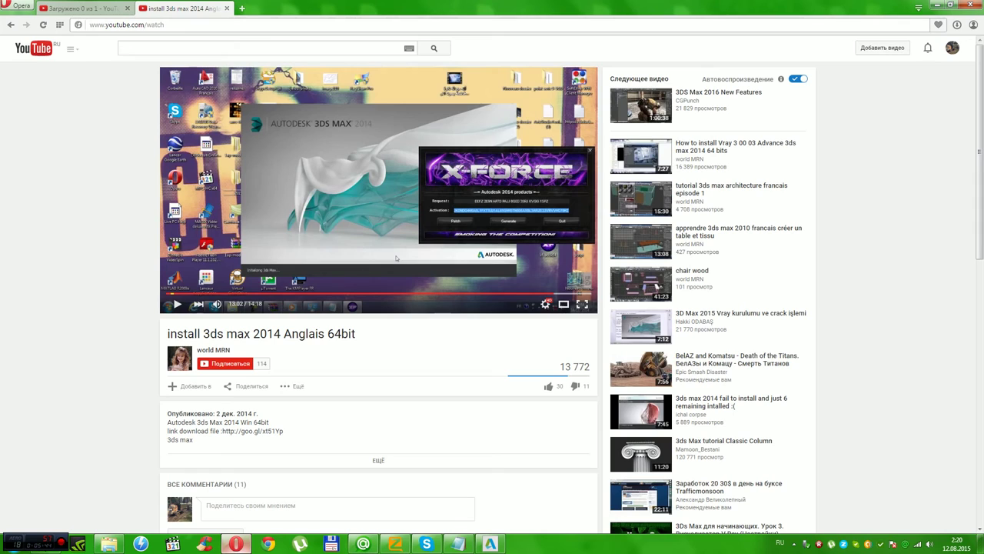
{"action": "key", "text": "ctrl+Tab"}
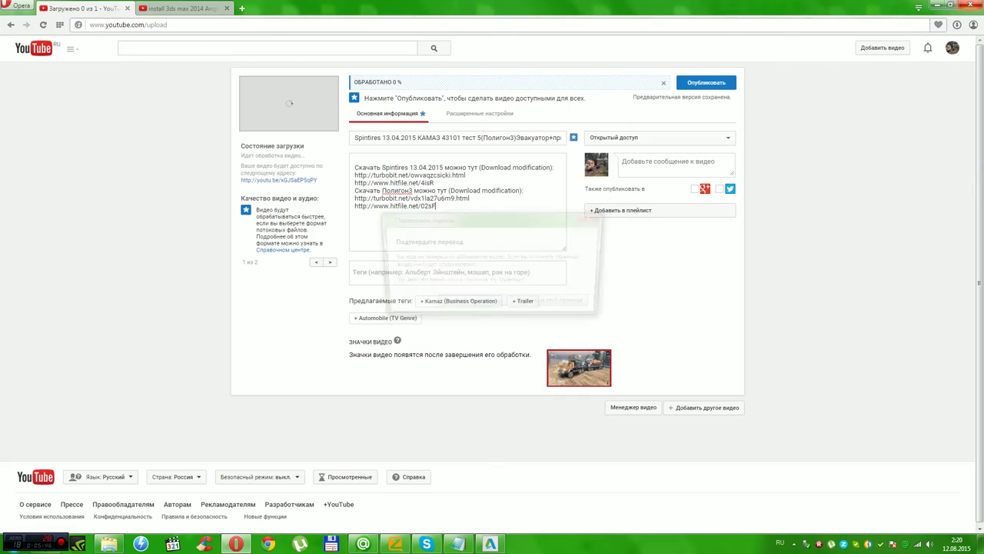
{"action": "left_click", "coordinate": [236, 544]}
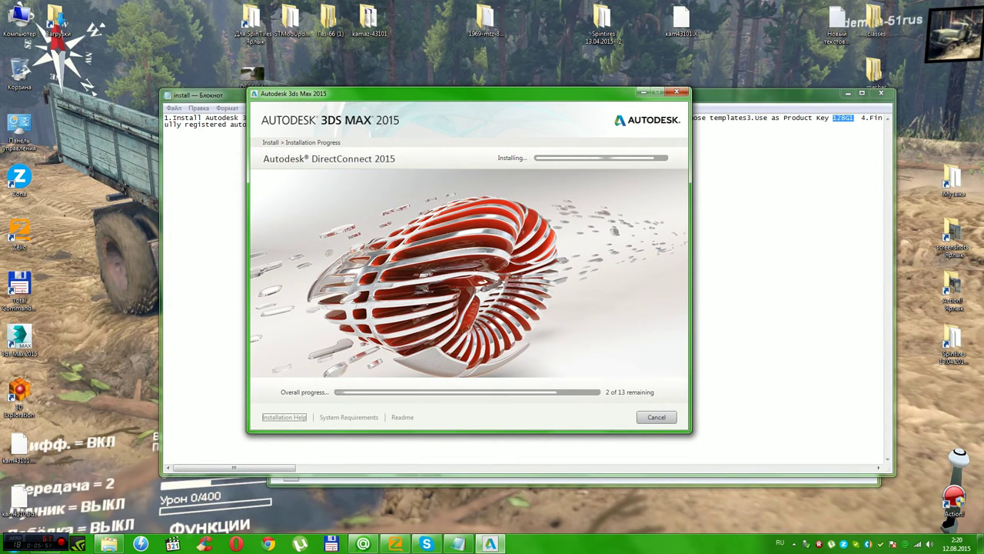
Step: Disconnect from the rostel wireless network via the taskbar network list
{"action": "left_click", "coordinate": [917, 542]}
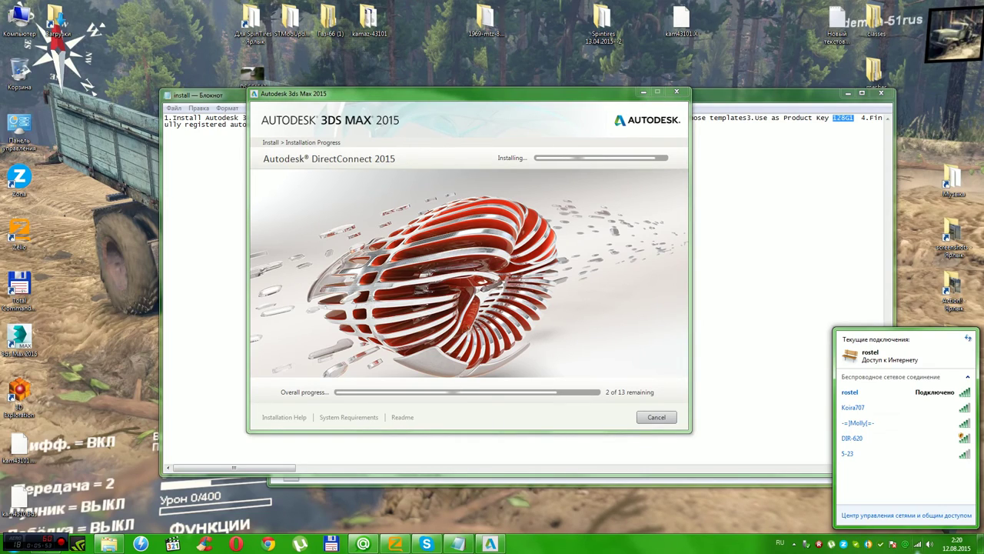
{"action": "left_click", "coordinate": [850, 392]}
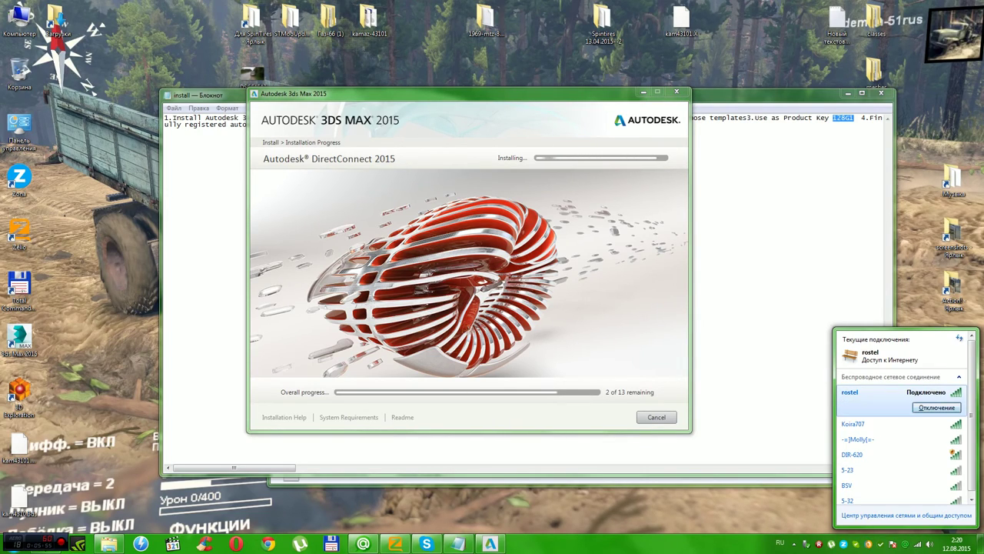
{"action": "left_click", "coordinate": [254, 27]}
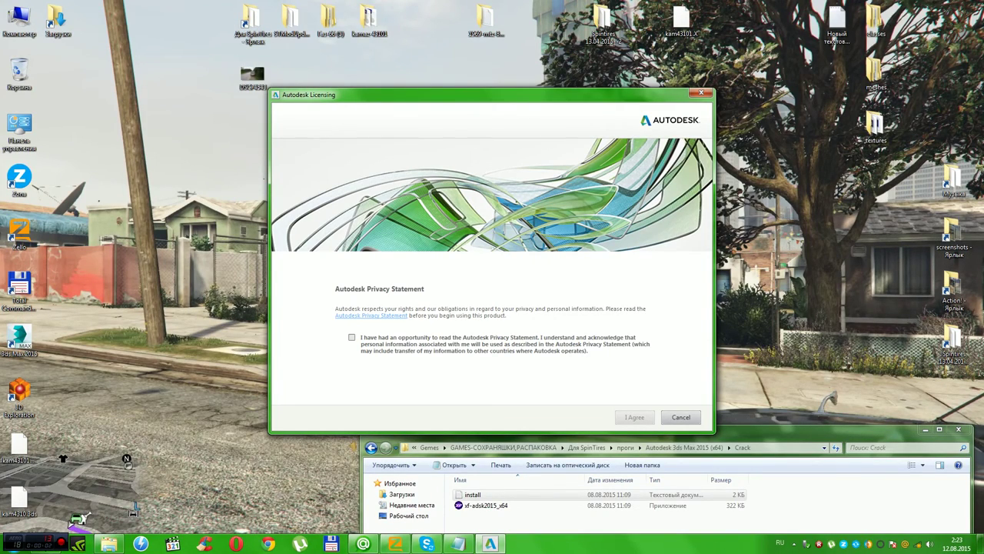
Step: Accept the Autodesk privacy statement, start activation and dismiss the script error
{"action": "left_click", "coordinate": [351, 337]}
{"action": "left_click", "coordinate": [634, 417]}
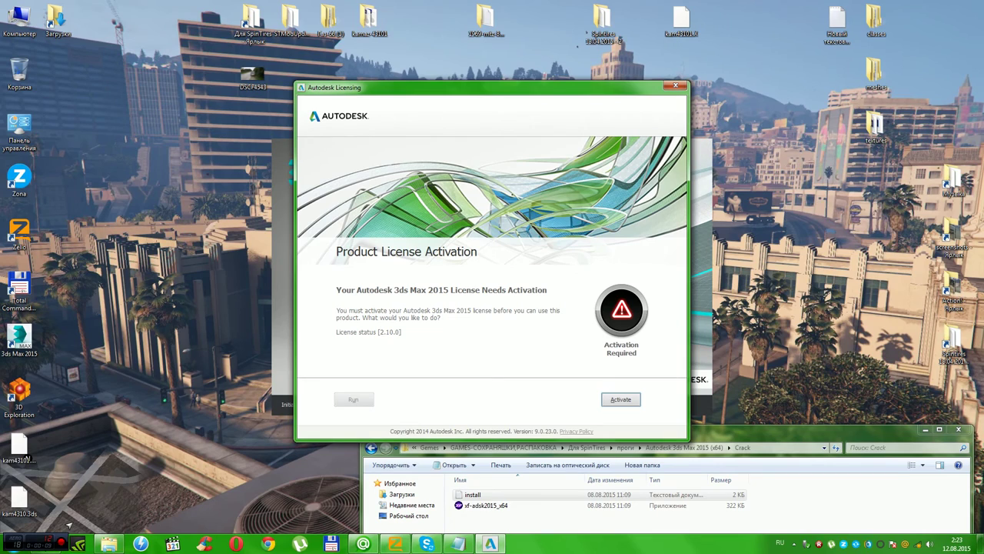
{"action": "key", "text": "Return"}
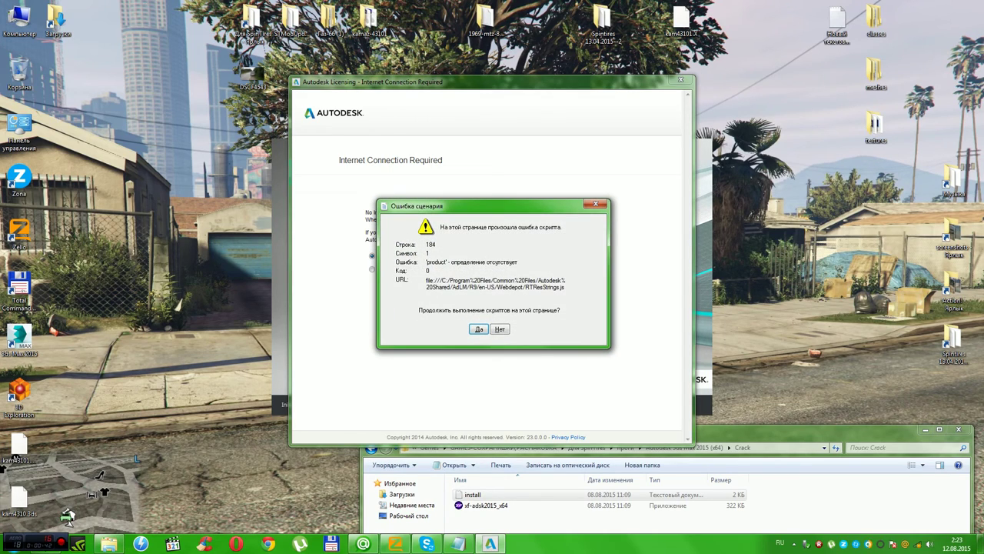
{"action": "left_click", "coordinate": [478, 328]}
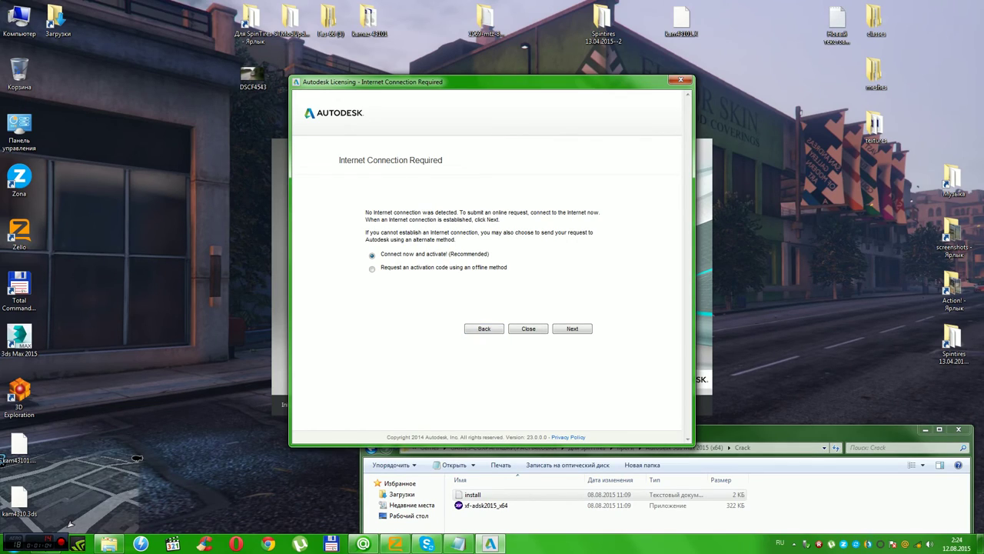
Step: Choose the offline activation request, close it, and restart activation to reach the options page
{"action": "left_click", "coordinate": [431, 267]}
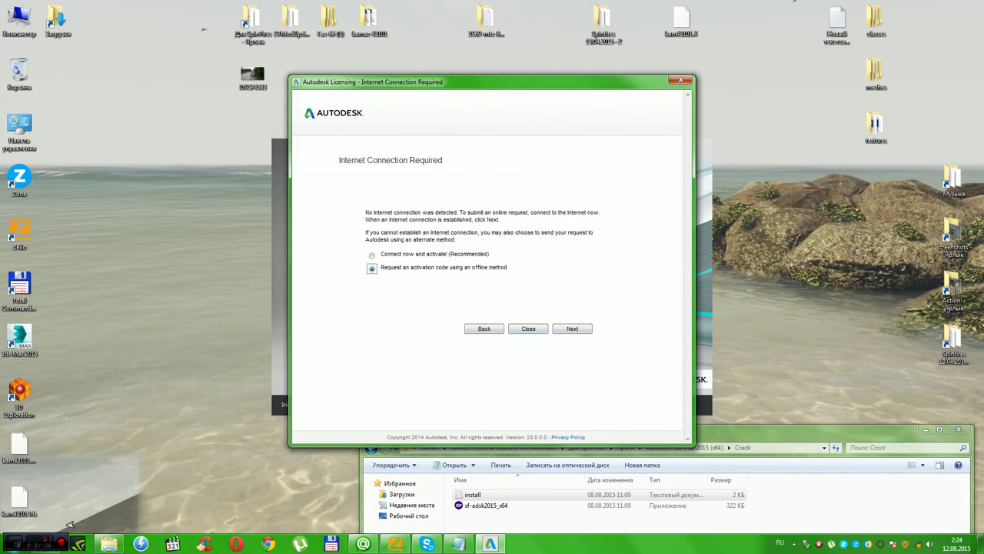
{"action": "left_click", "coordinate": [572, 329]}
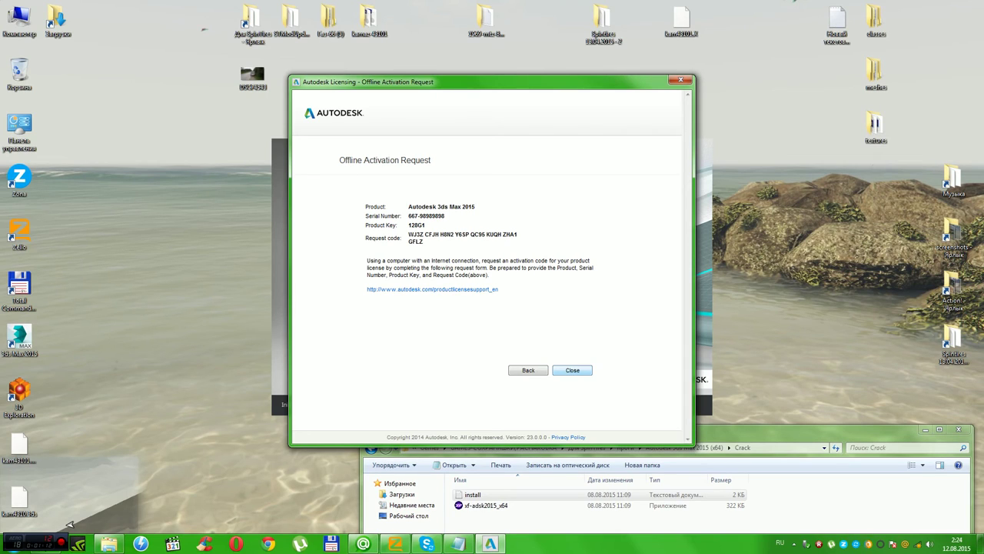
{"action": "key", "text": "Return"}
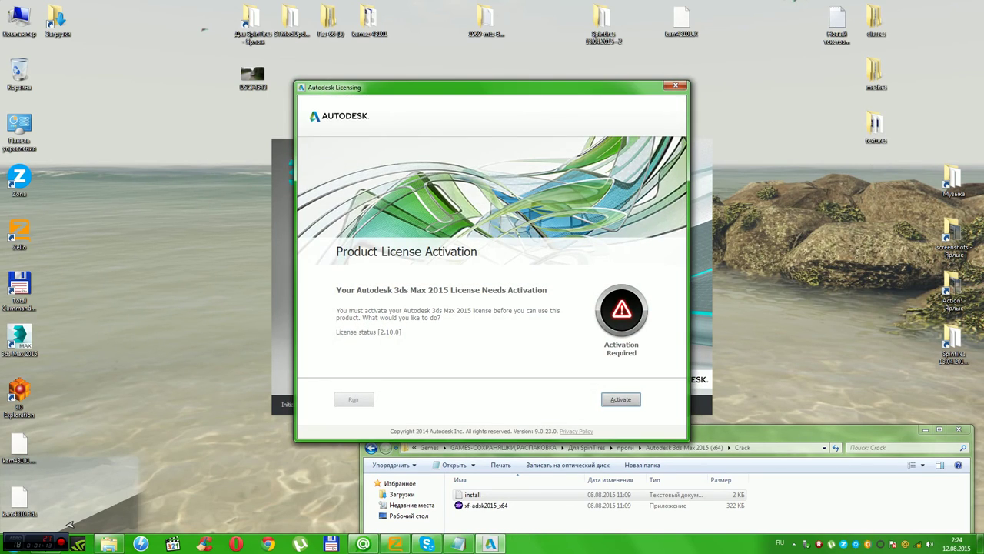
{"action": "key", "text": "Return"}
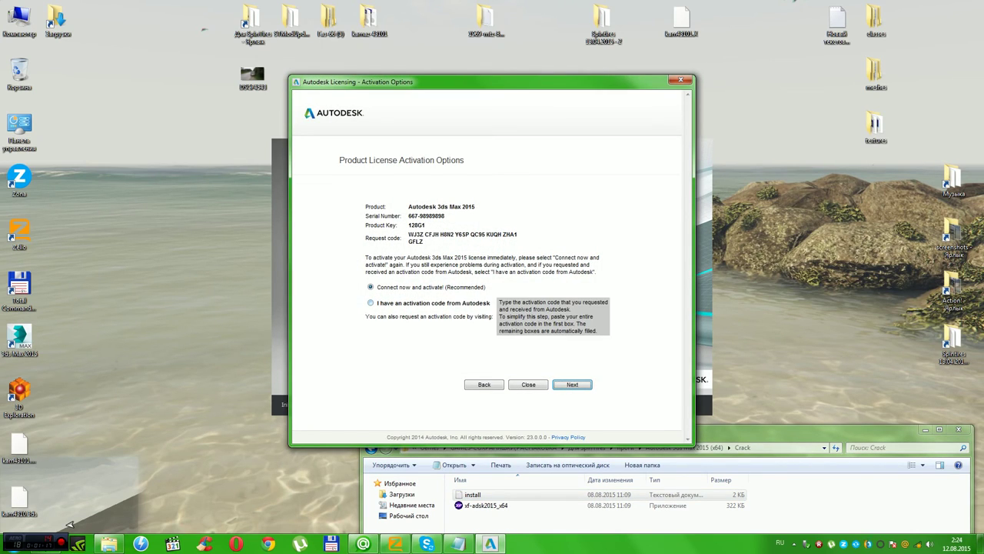
Step: Choose manual activation code entry, copy xf-adsk2015_x64 to the desktop and run it as administrator
{"action": "left_click", "coordinate": [426, 303]}
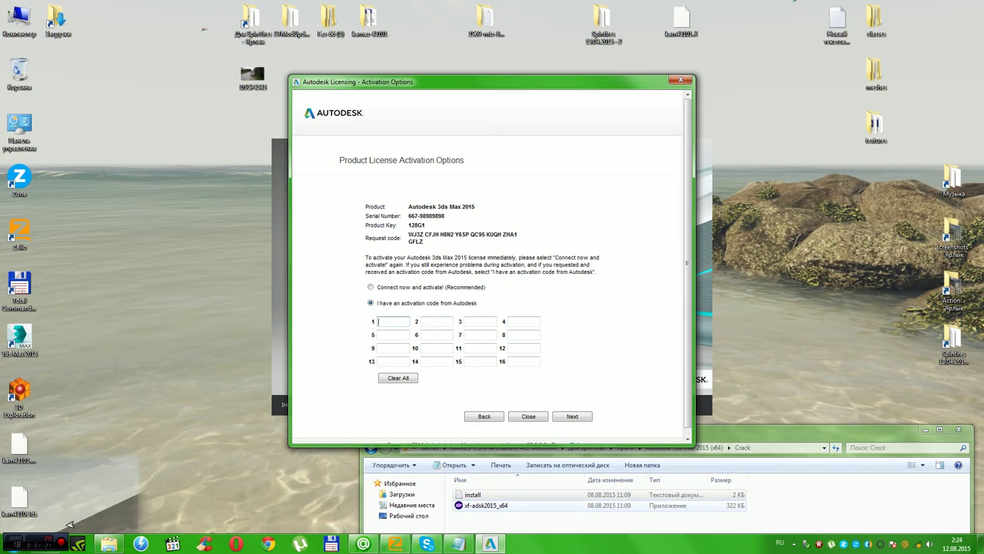
{"action": "right_click", "coordinate": [486, 505]}
{"action": "left_click", "coordinate": [520, 447]}
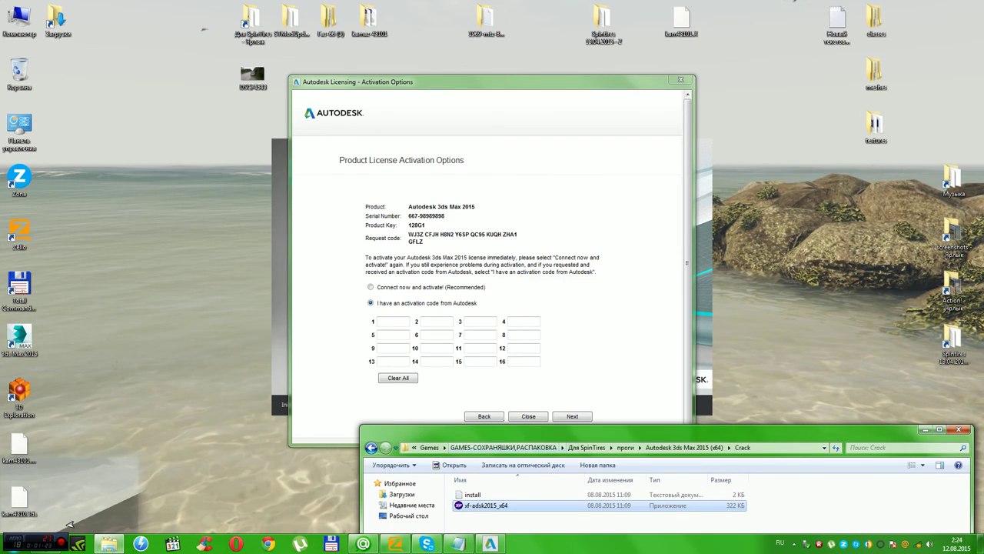
{"action": "right_click", "coordinate": [772, 240]}
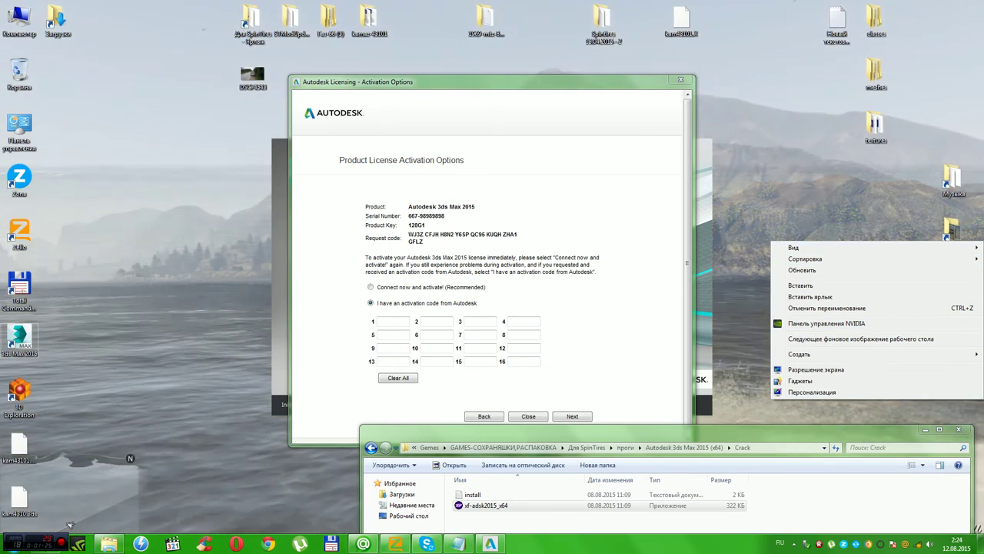
{"action": "left_click", "coordinate": [800, 285]}
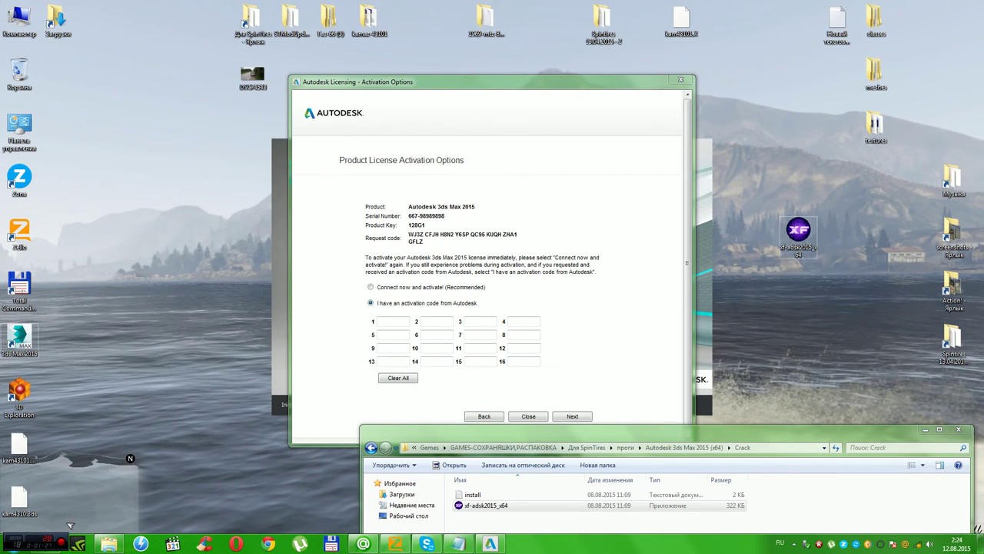
{"action": "right_click", "coordinate": [792, 235]}
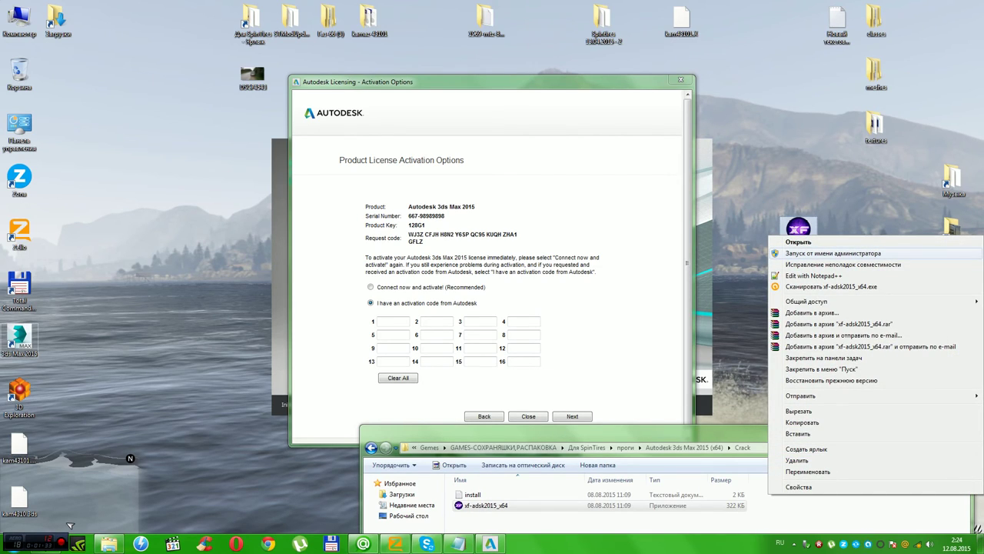
{"action": "left_click", "coordinate": [792, 253]}
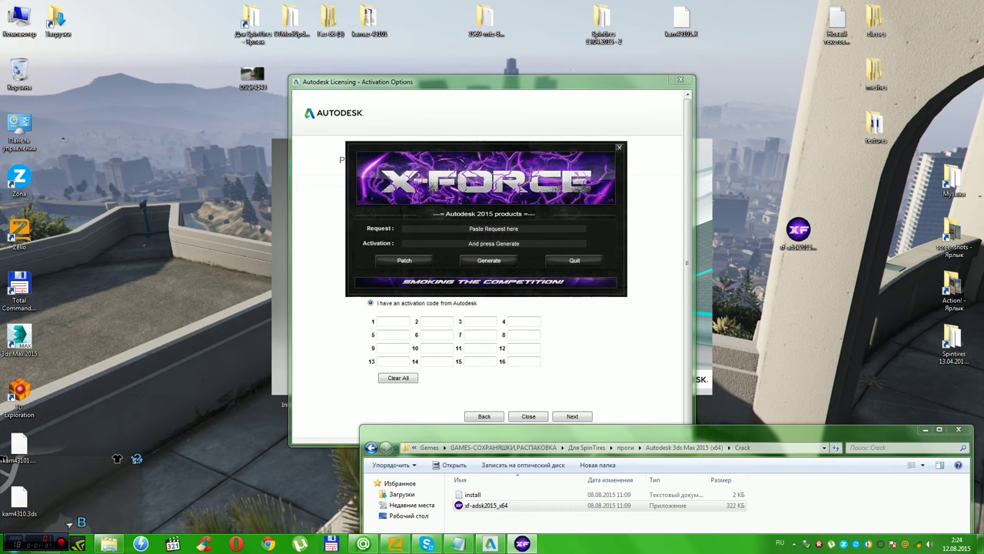
Step: Relaunch the keygen and attempt the patch twice, each failing with an admin-rights error
{"action": "left_click_drag", "start_coordinate": [486, 177], "coordinate": [817, 189]}
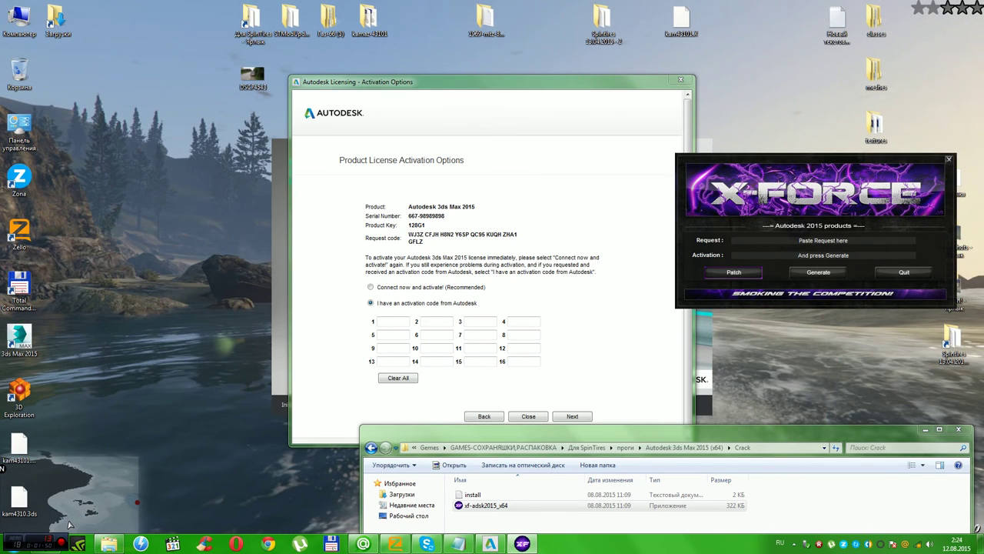
{"action": "key", "text": "alt+F4"}
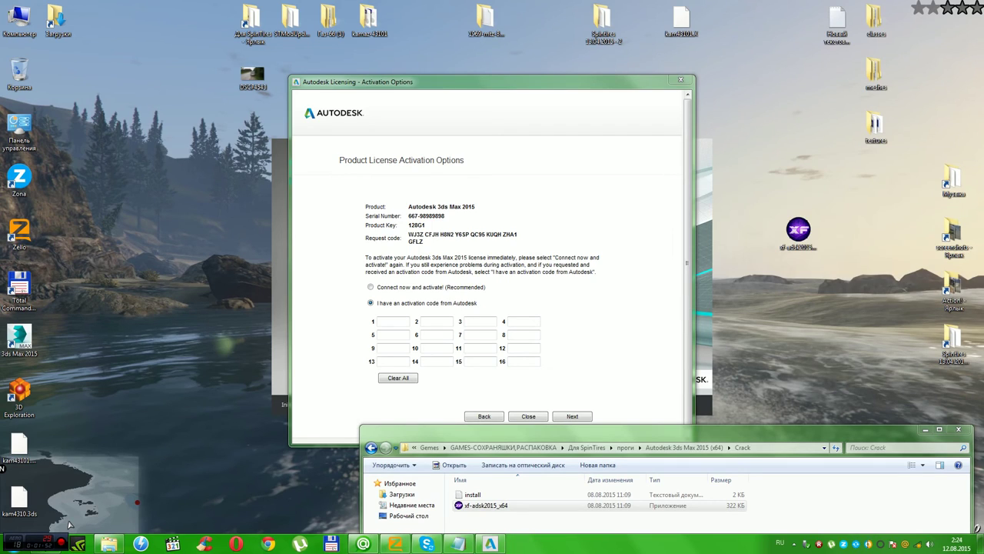
{"action": "key", "text": "Return"}
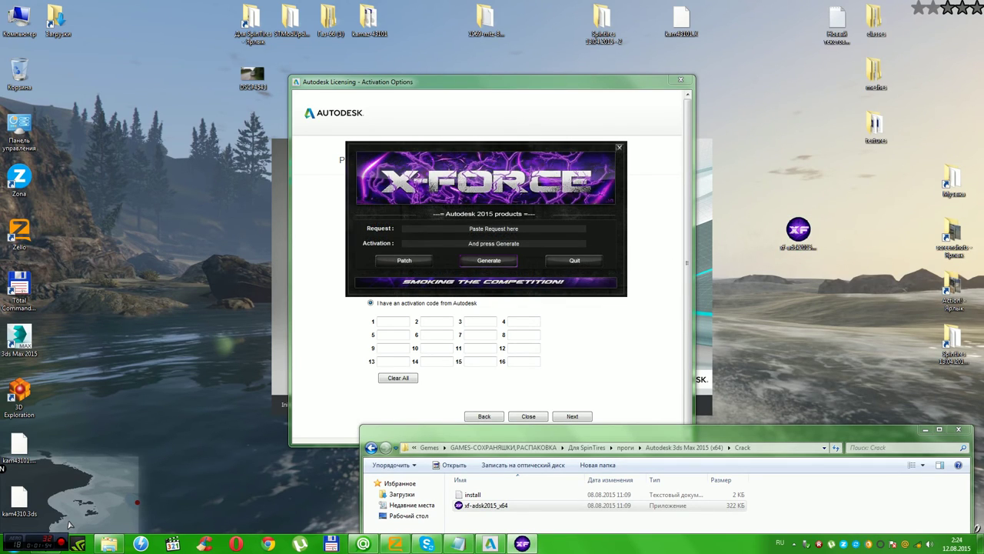
{"action": "key", "text": "Return"}
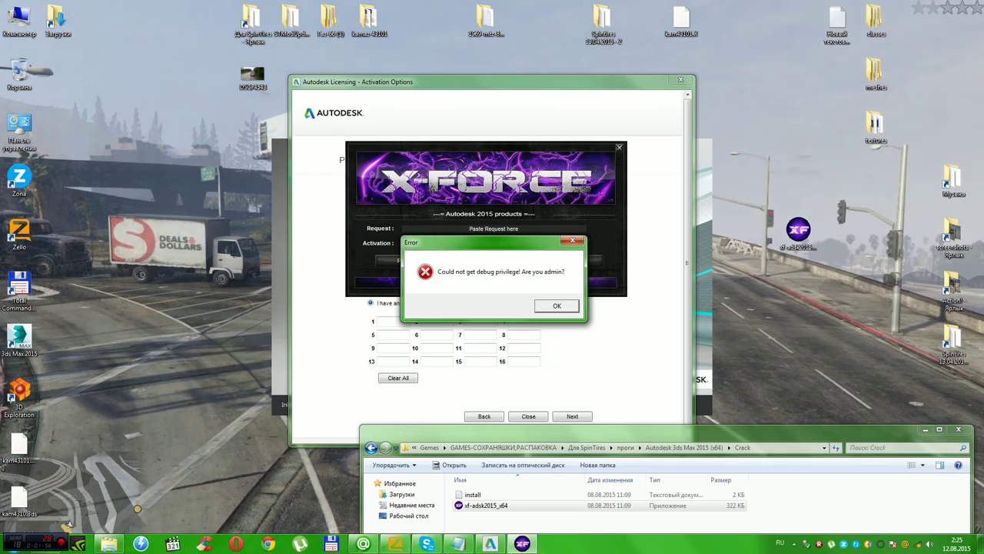
{"action": "key", "text": "Return"}
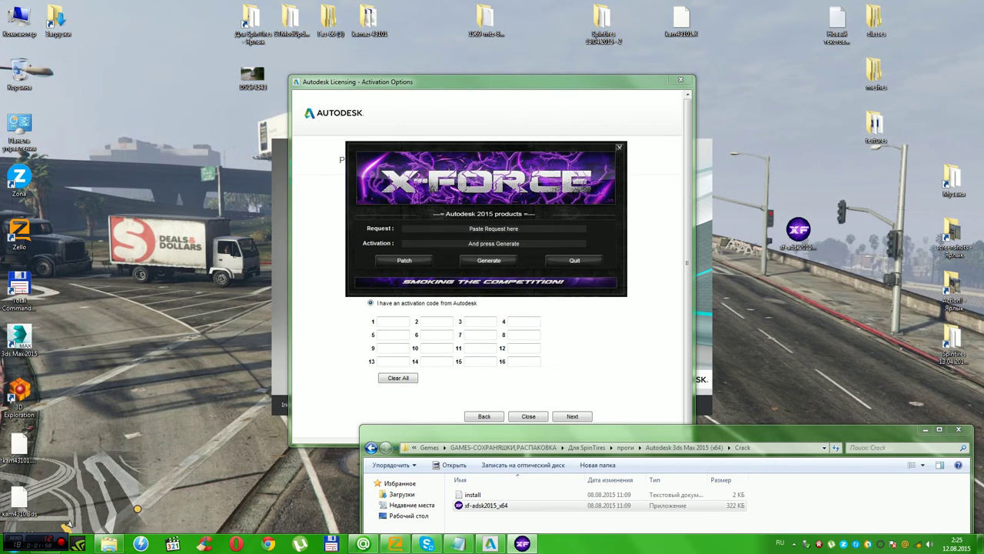
{"action": "key", "text": "Return"}
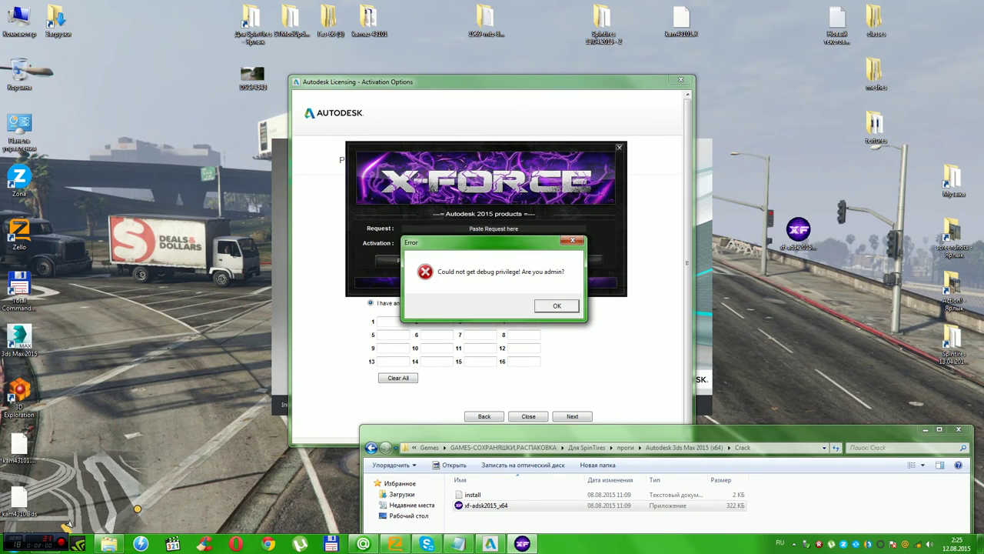
{"action": "key", "text": "Return"}
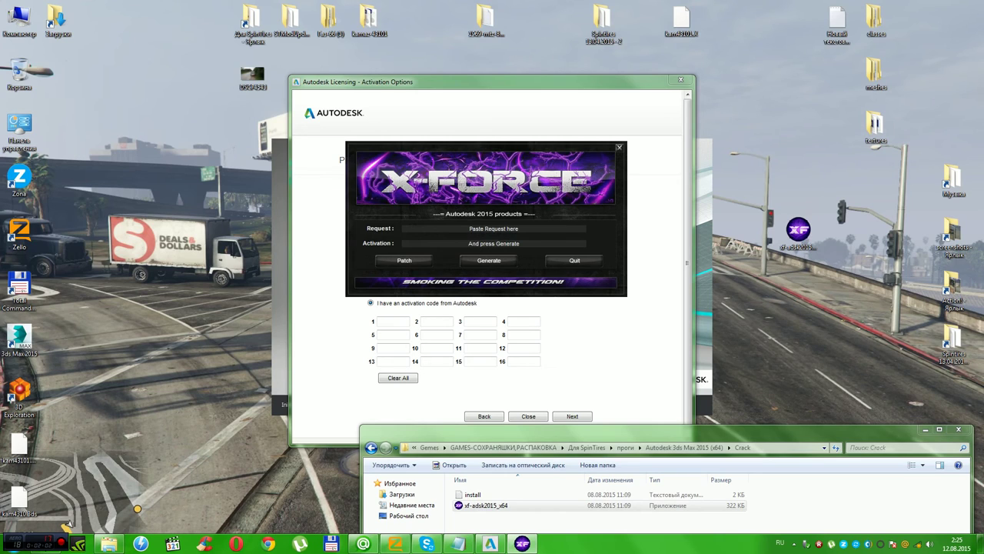
{"action": "mouse_move", "coordinate": [534, 150]}
{"action": "left_mouse_down"}
{"action": "mouse_move", "coordinate": [904, 158]}
{"action": "mouse_move", "coordinate": [879, 145]}
{"action": "left_mouse_up"}
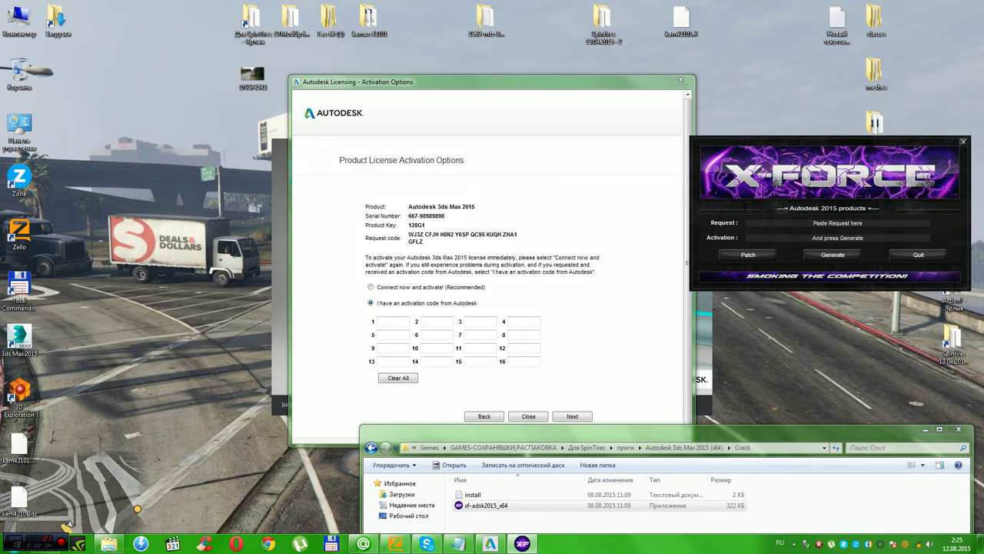
{"action": "left_click_drag", "start_coordinate": [409, 234], "coordinate": [424, 242]}
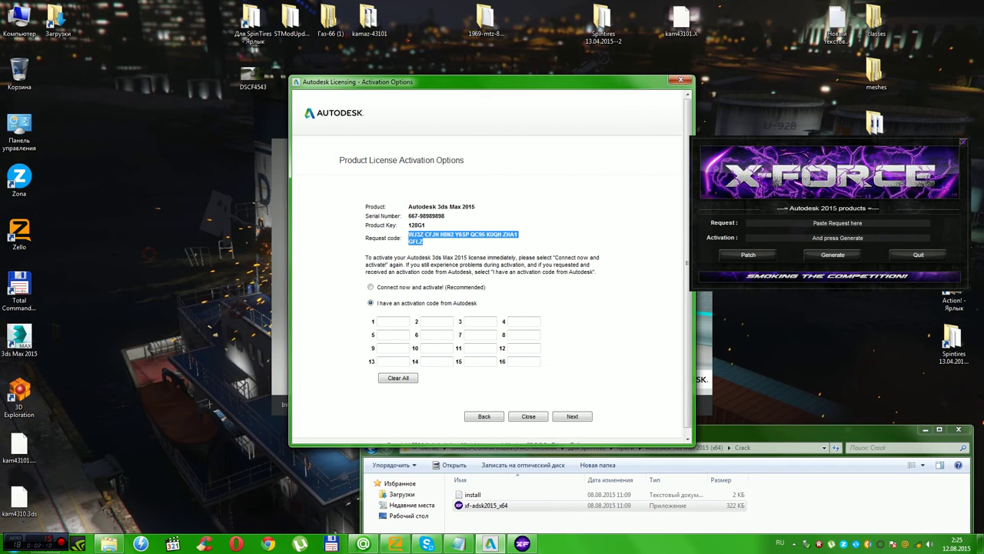
Step: Rerun the keygen as administrator, patch successfully, and select the request code
{"action": "left_click", "coordinate": [918, 254]}
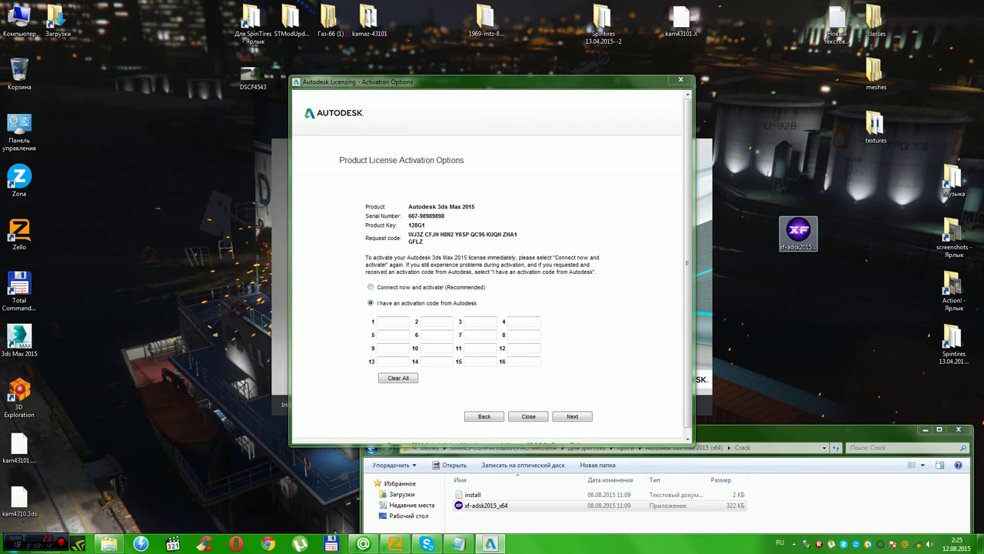
{"action": "right_click", "coordinate": [800, 234]}
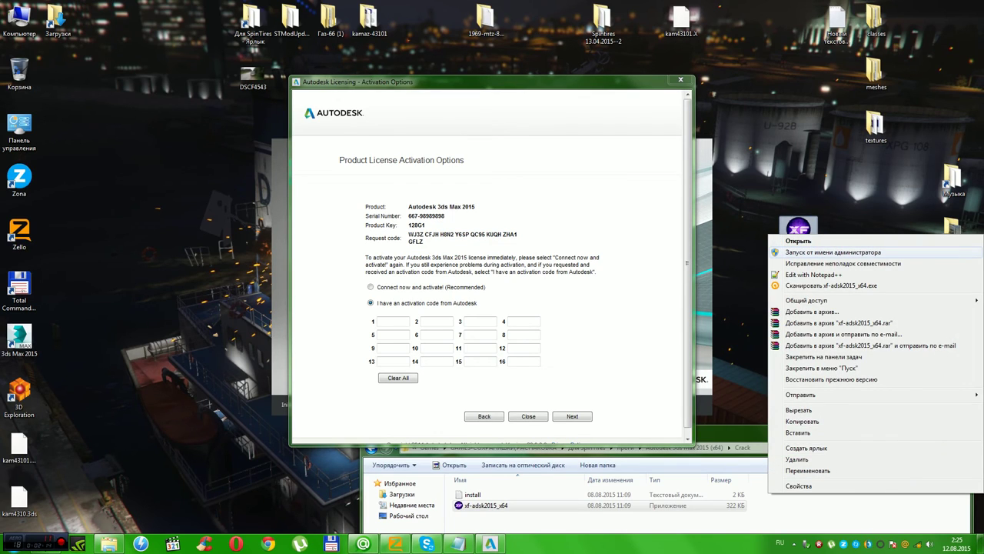
{"action": "left_click", "coordinate": [833, 251]}
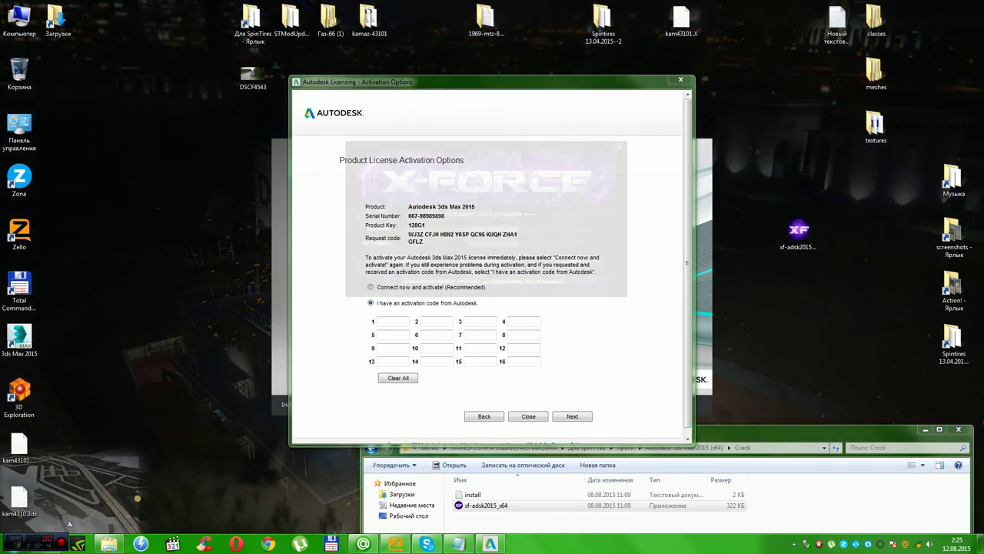
{"action": "mouse_move", "coordinate": [485, 177]}
{"action": "left_mouse_down"}
{"action": "mouse_move", "coordinate": [799, 229]}
{"action": "mouse_move", "coordinate": [811, 208]}
{"action": "left_mouse_up"}
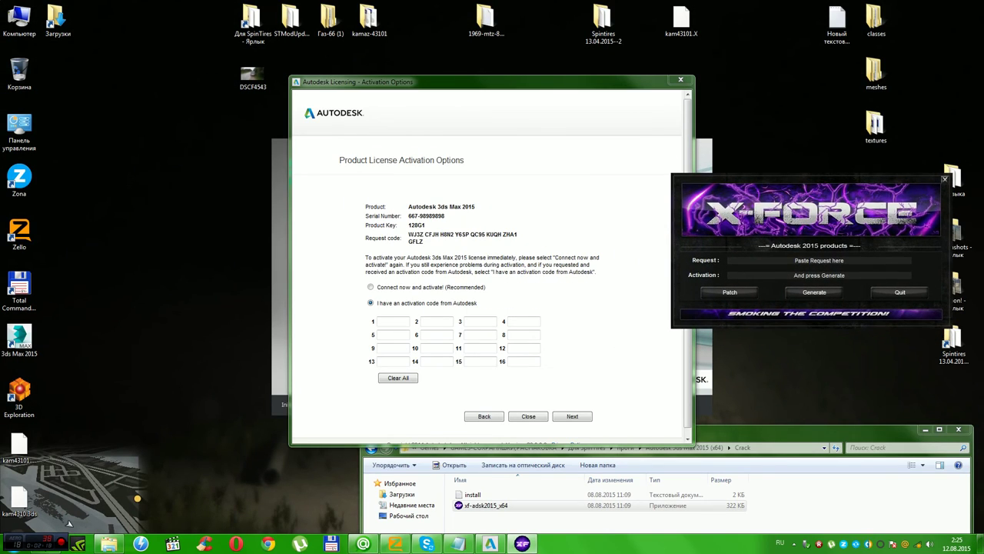
{"action": "left_click", "coordinate": [730, 292]}
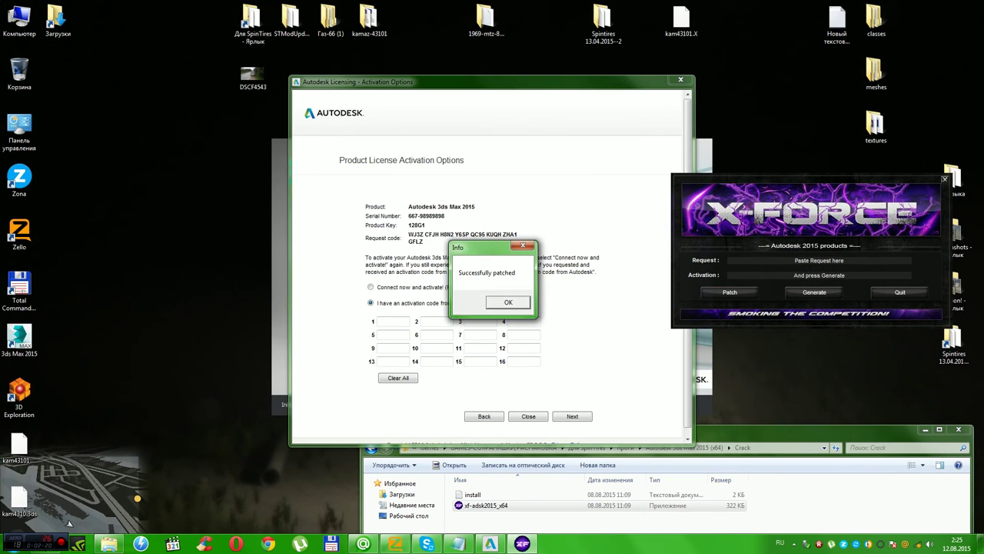
{"action": "left_click", "coordinate": [508, 302]}
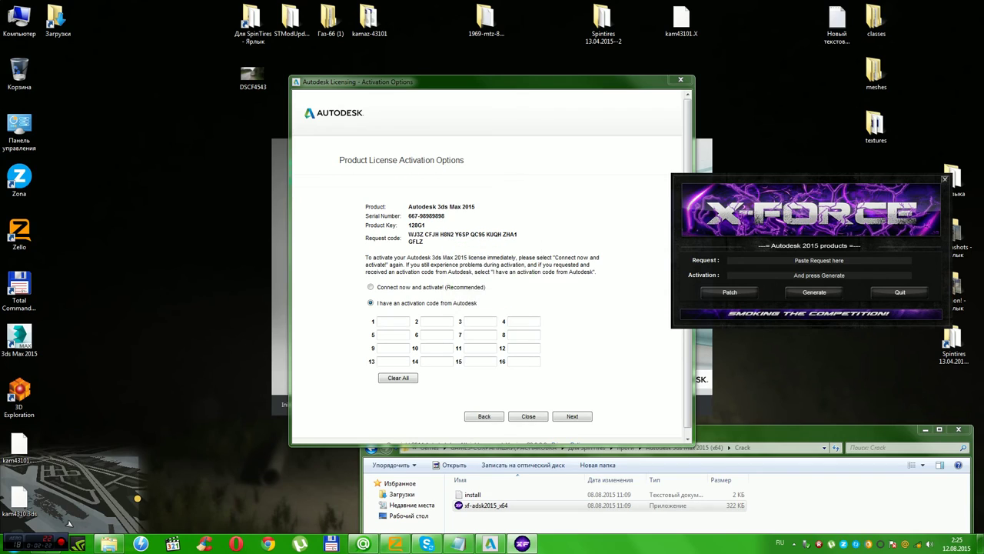
{"action": "left_click_drag", "start_coordinate": [424, 242], "coordinate": [402, 236]}
{"action": "key", "text": "ctrl+c"}
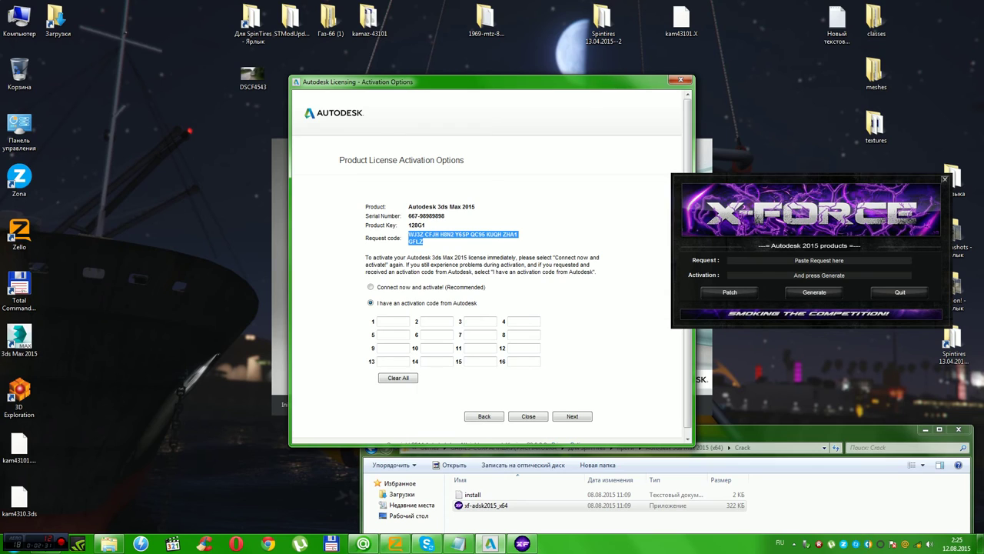
Step: Paste the request code into the keygen's Request field and generate the activation code
{"action": "left_click", "coordinate": [819, 260]}
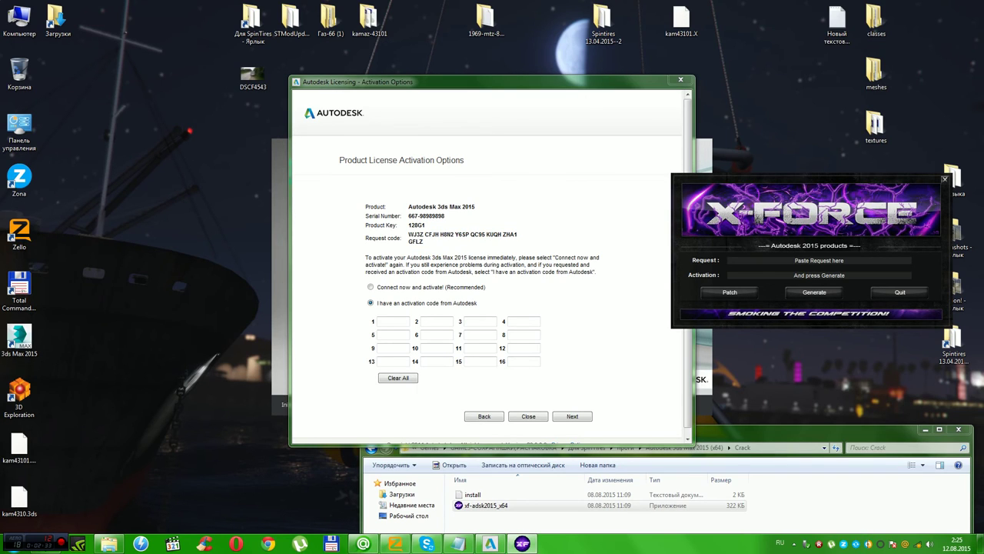
{"action": "key", "text": "ctrl+a"}
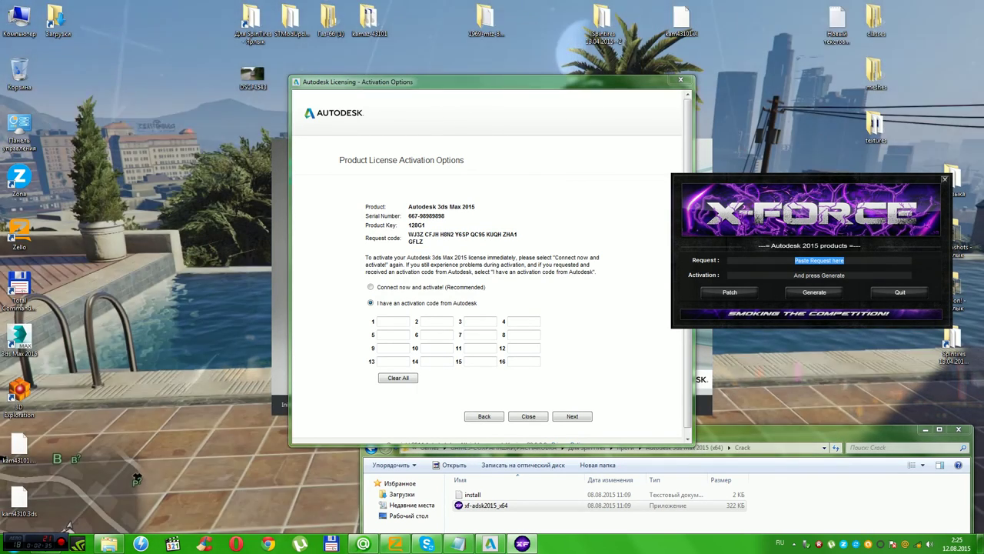
{"action": "key", "text": "ctrl+v"}
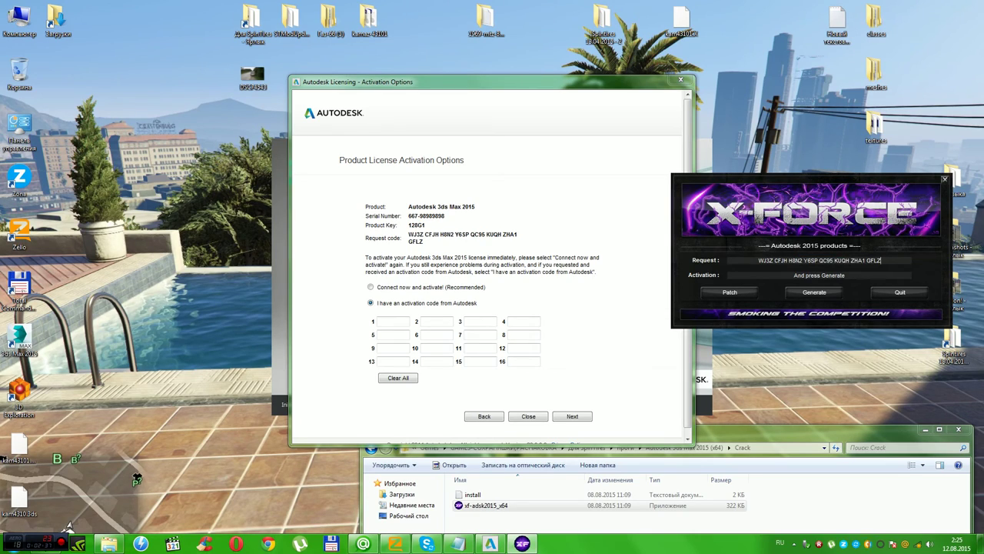
{"action": "left_click", "coordinate": [814, 292]}
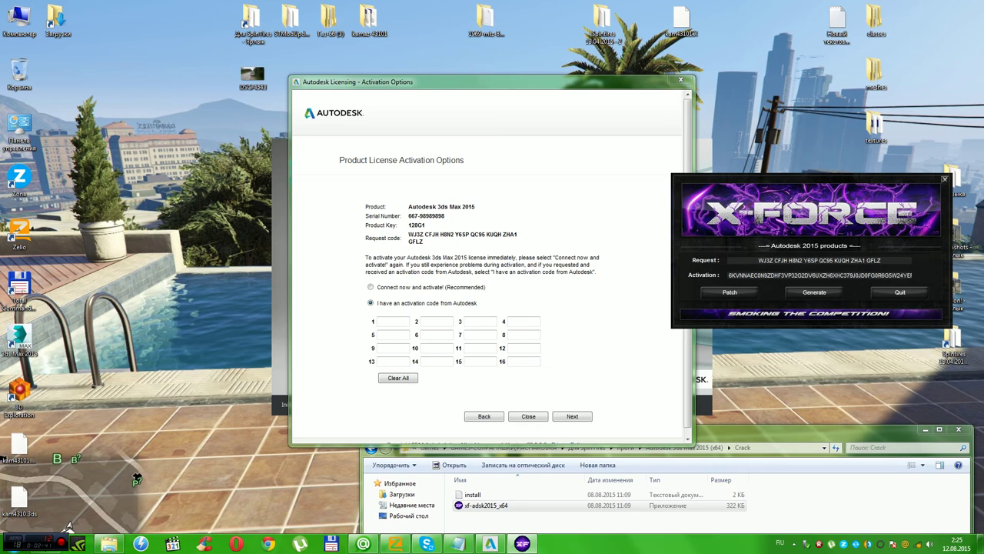
{"action": "left_click_drag", "start_coordinate": [729, 275], "coordinate": [912, 275]}
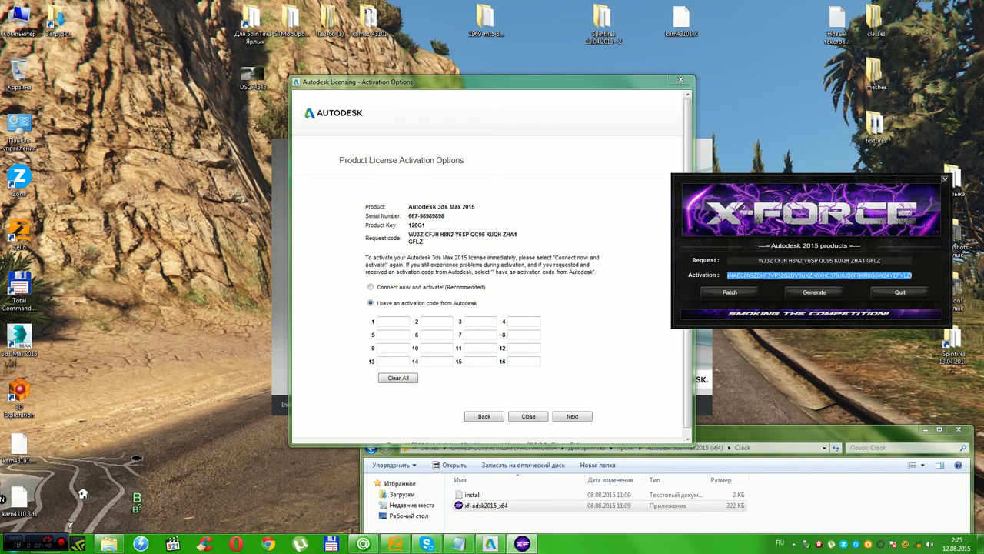
Step: Paste the generated activation code into the Autodesk code boxes and submit it
{"action": "right_click", "coordinate": [811, 274]}
{"action": "left_click", "coordinate": [838, 309]}
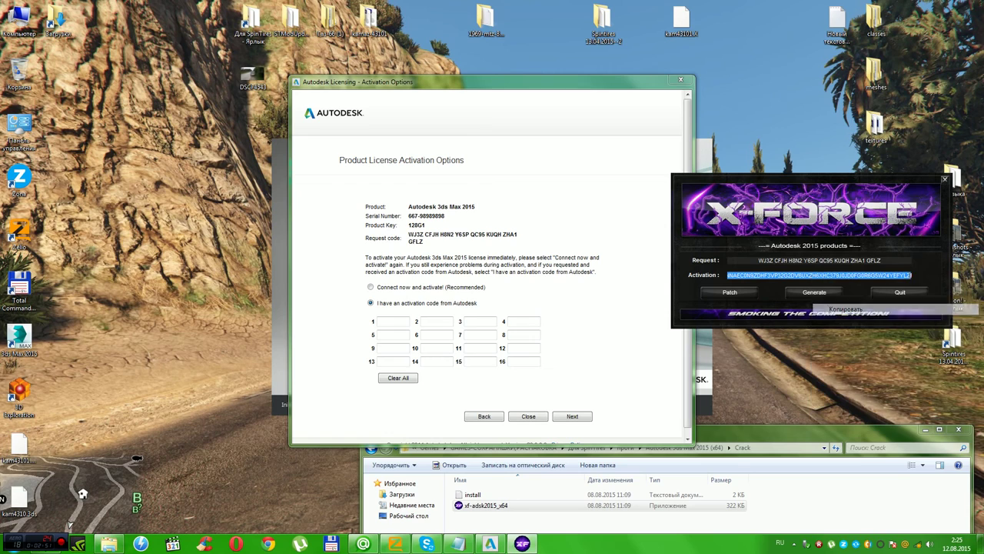
{"action": "left_click", "coordinate": [391, 321]}
{"action": "right_click", "coordinate": [384, 322]}
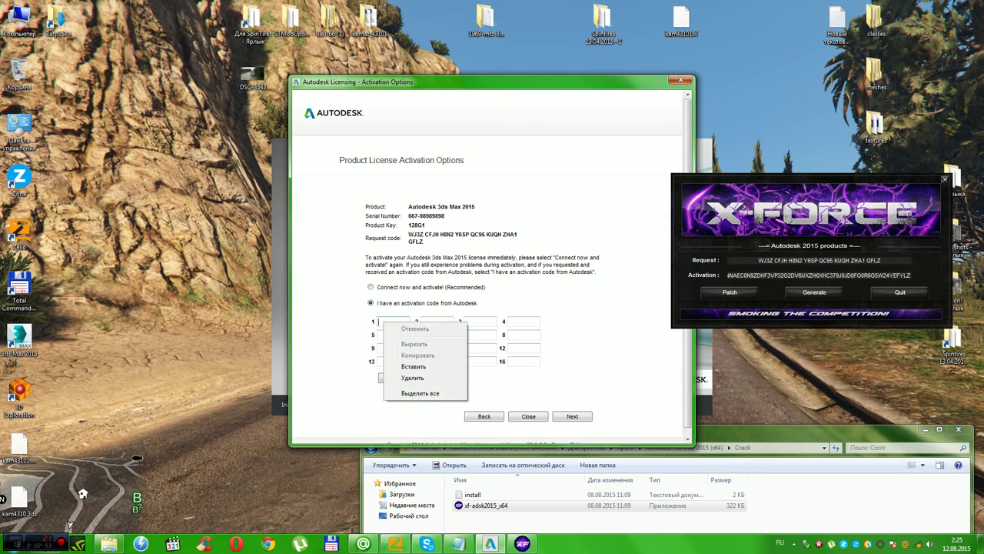
{"action": "left_click", "coordinate": [413, 366]}
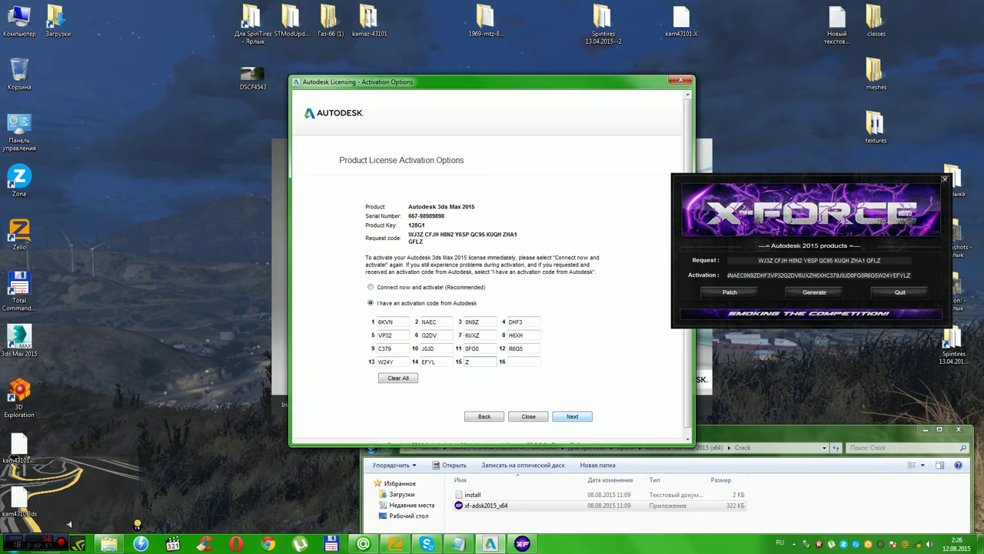
{"action": "left_click", "coordinate": [572, 416]}
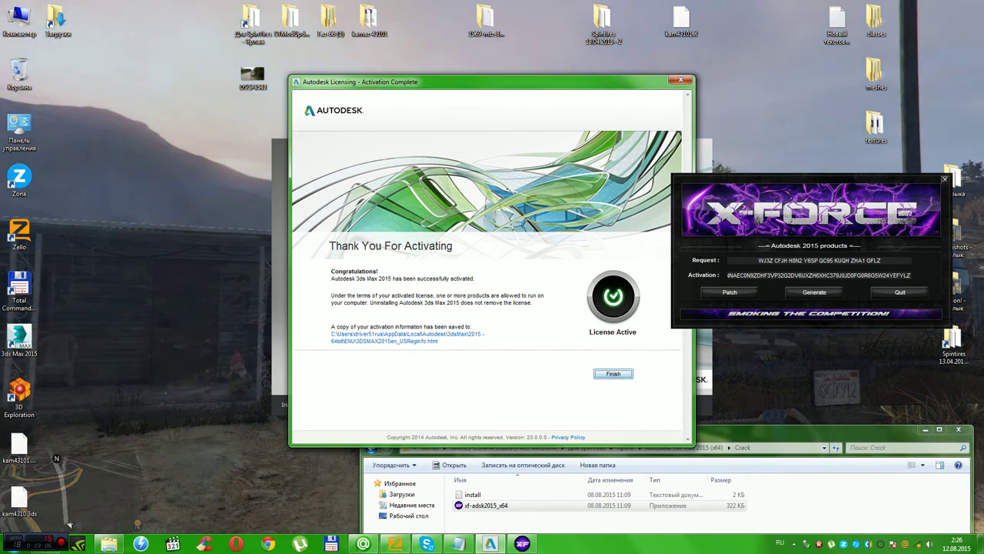
Step: Finish the activation, close the keygen, and delete the xf-adsk2015 keygen file
{"action": "key", "text": "Return"}
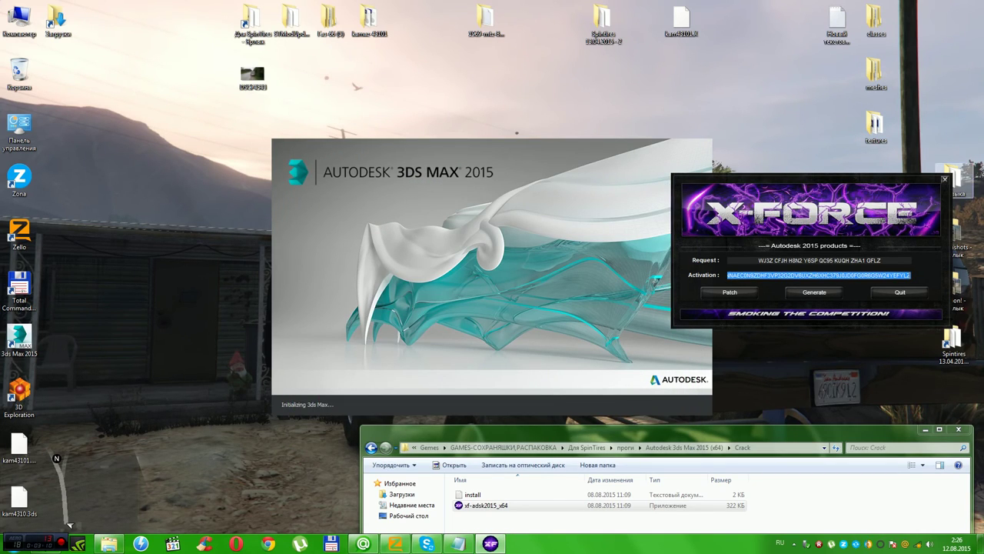
{"action": "left_click", "coordinate": [945, 179]}
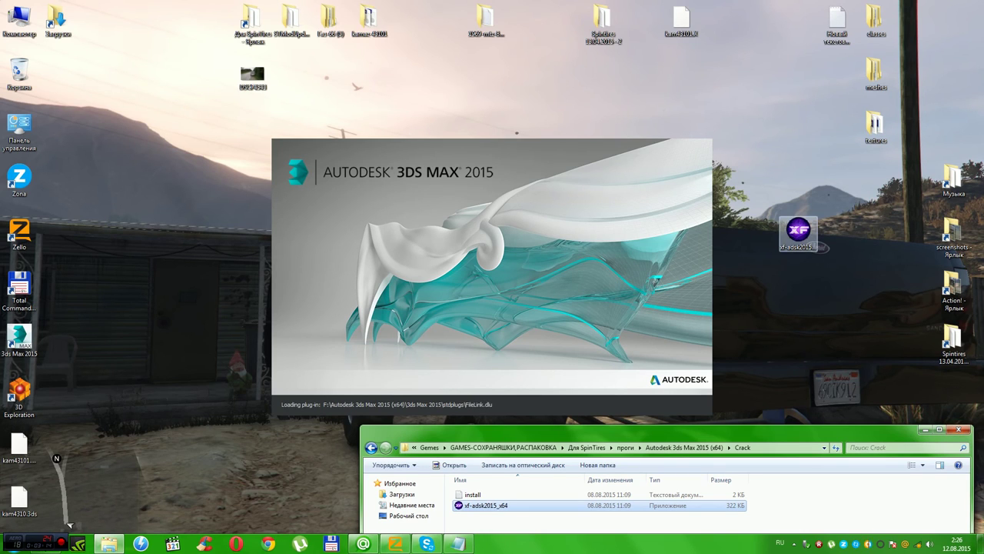
{"action": "right_click", "coordinate": [800, 235]}
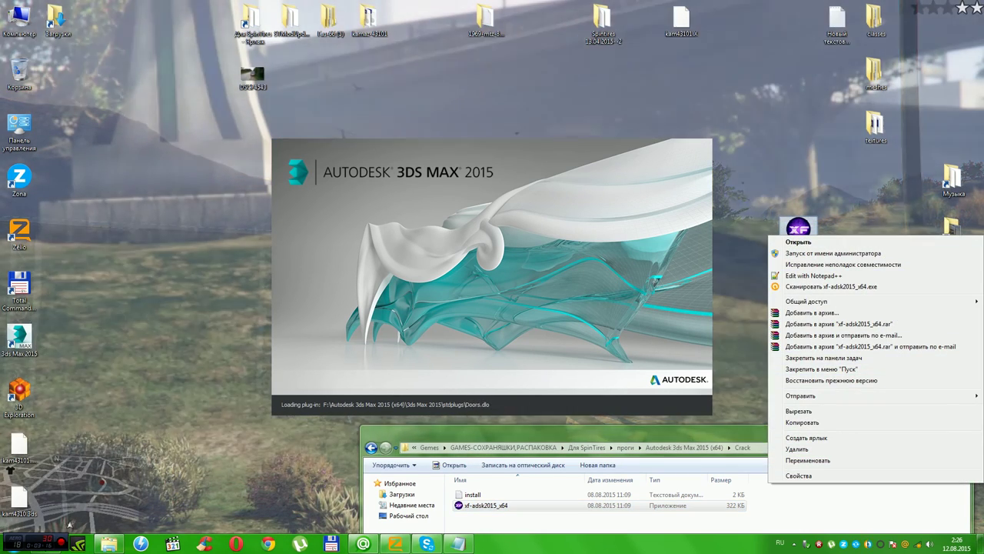
{"action": "left_click", "coordinate": [797, 449]}
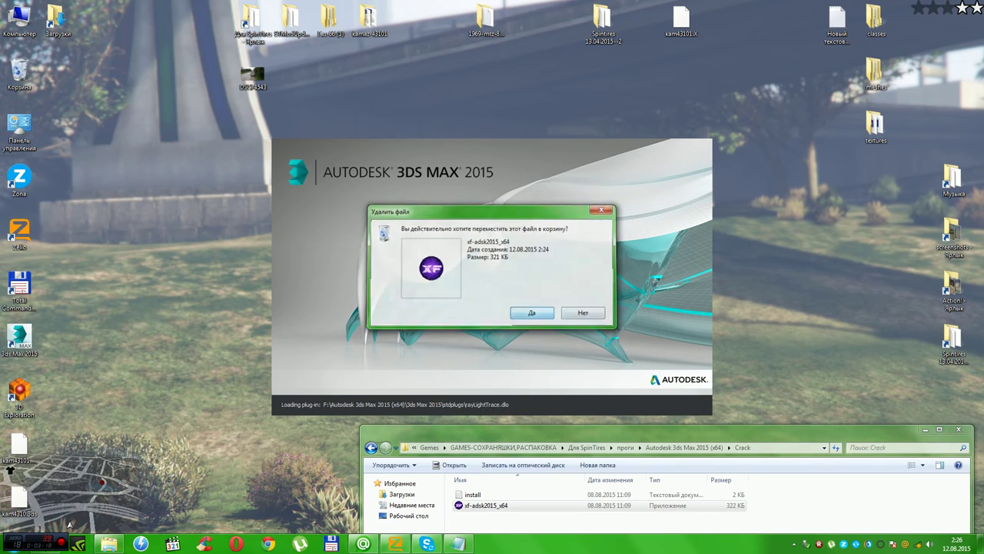
{"action": "key", "text": "Return"}
Step: Close the Crack folder window and empty the Recycle Bin
{"action": "left_click", "coordinate": [959, 430]}
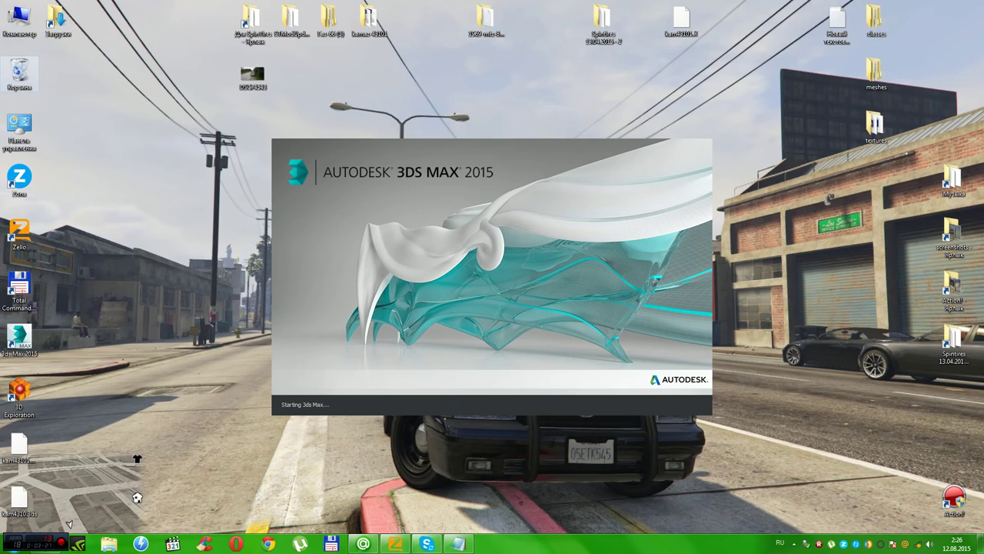
{"action": "right_click", "coordinate": [19, 65]}
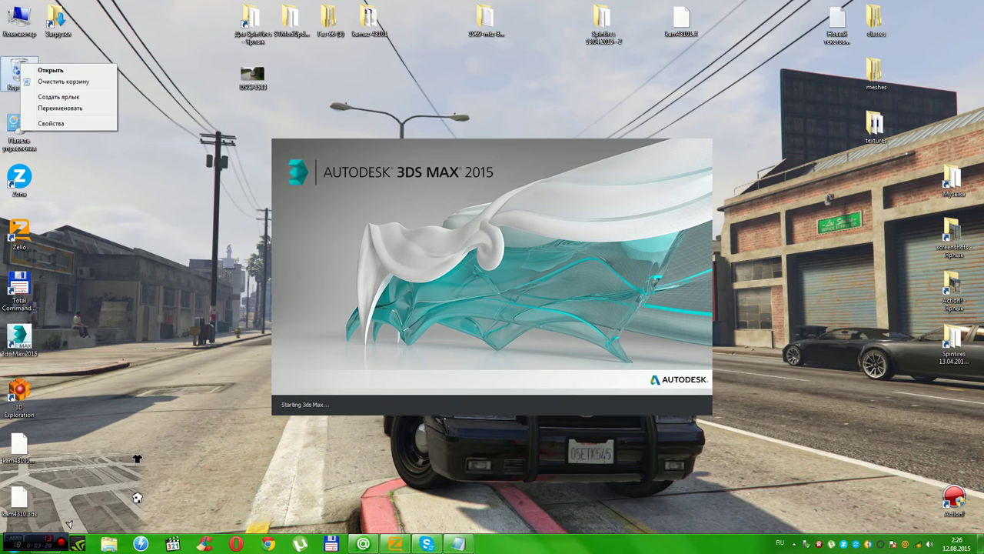
{"action": "left_click", "coordinate": [54, 84]}
{"action": "key", "text": "Return"}
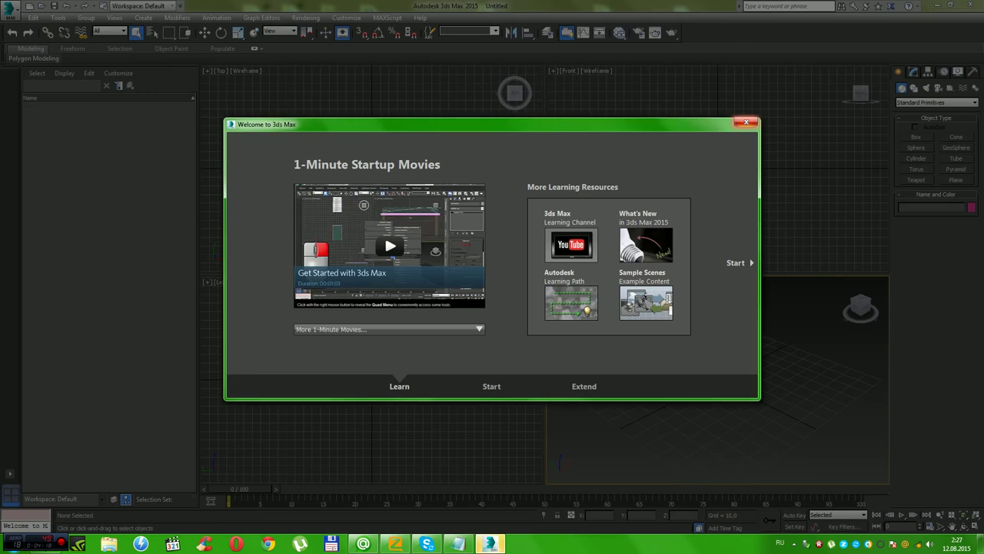
Step: Close the welcome screen, render the empty scene's view, then close the rendered image
{"action": "left_click", "coordinate": [746, 122]}
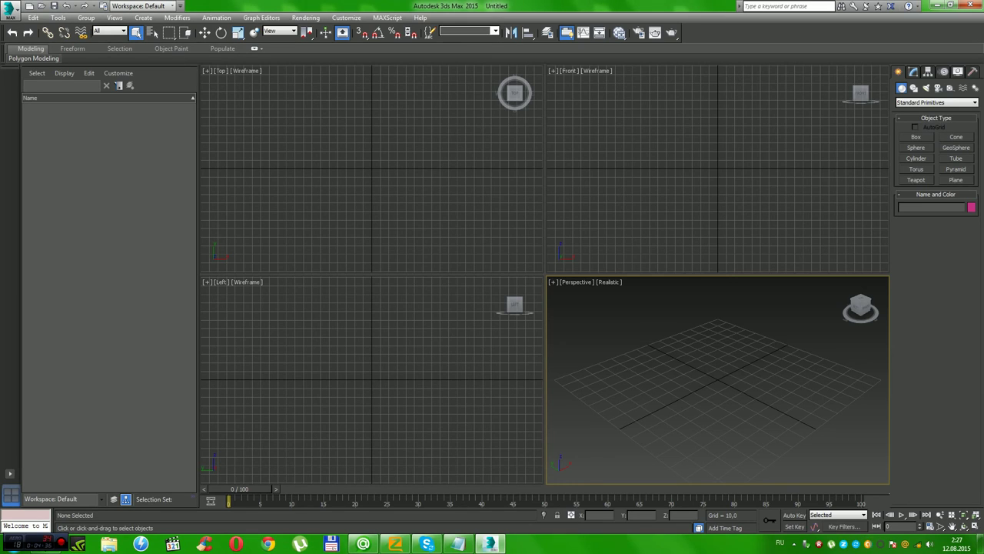
{"action": "key", "text": "shift+q"}
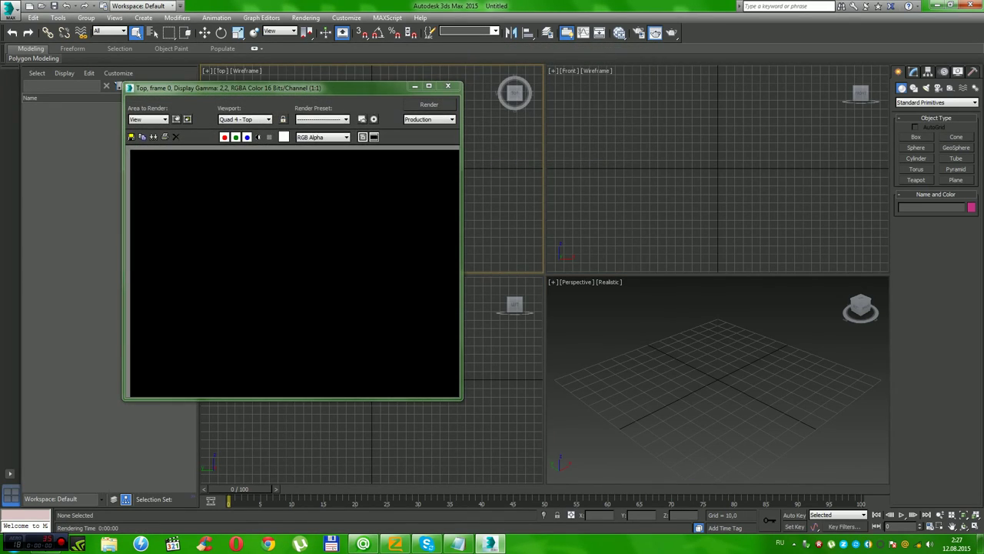
{"action": "left_click", "coordinate": [448, 86]}
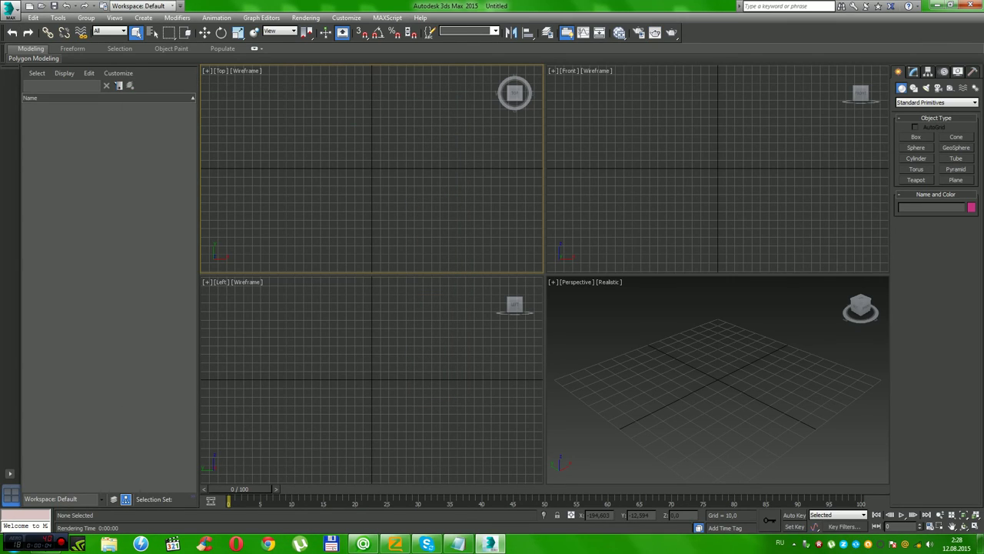
{"action": "left_click", "coordinate": [10, 8]}
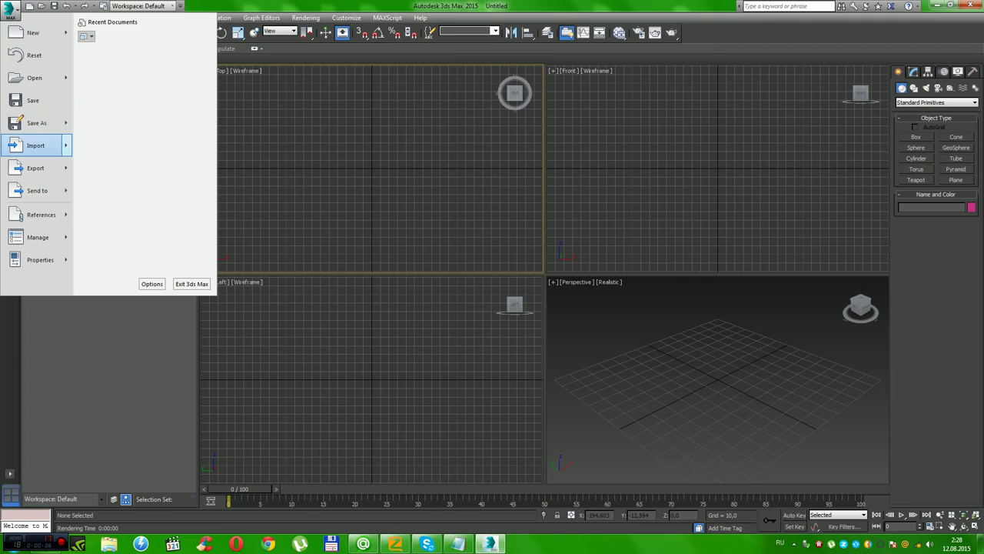
Step: Import kam43101.3ds from the Desktop with default options, matching its 16000-frame animation length
{"action": "left_click", "coordinate": [36, 145]}
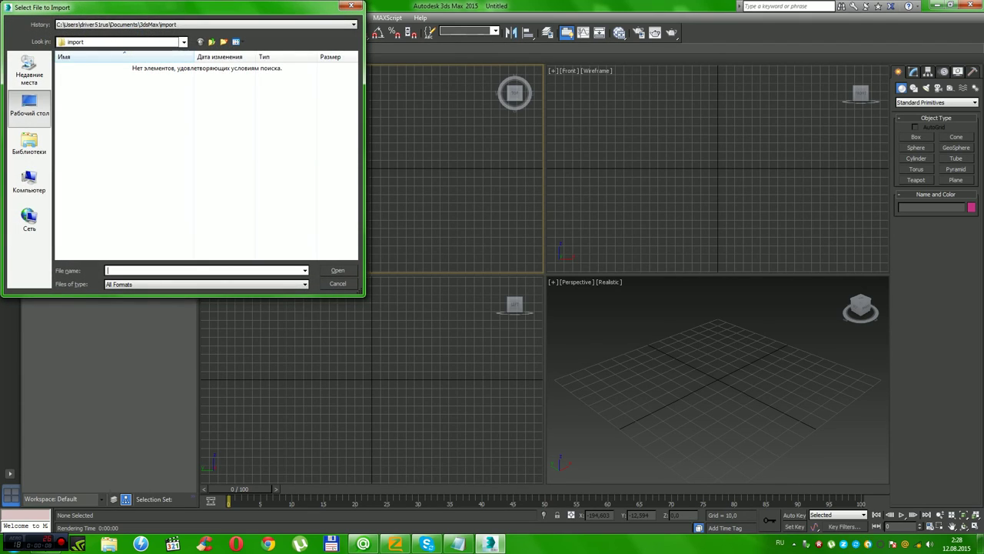
{"action": "left_click", "coordinate": [29, 105]}
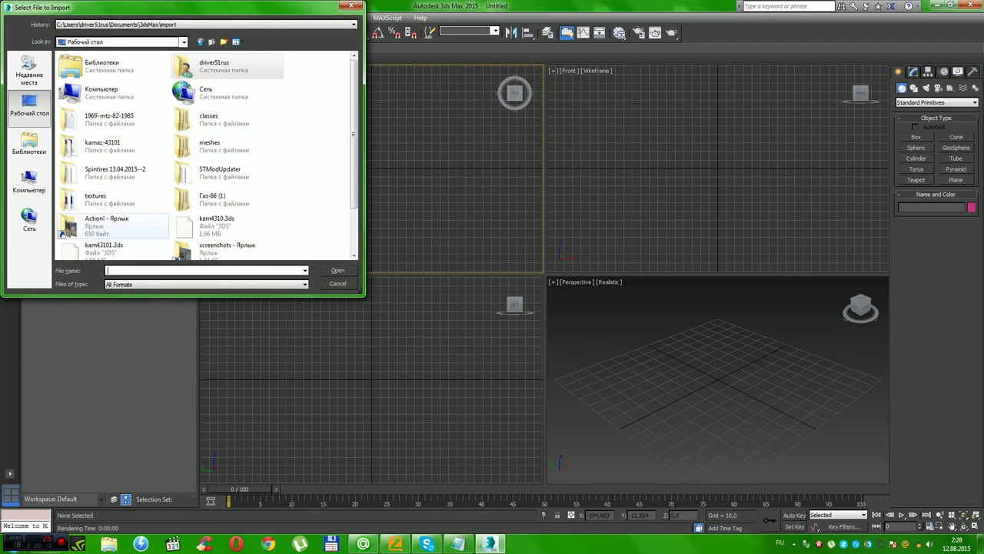
{"action": "left_click", "coordinate": [104, 249]}
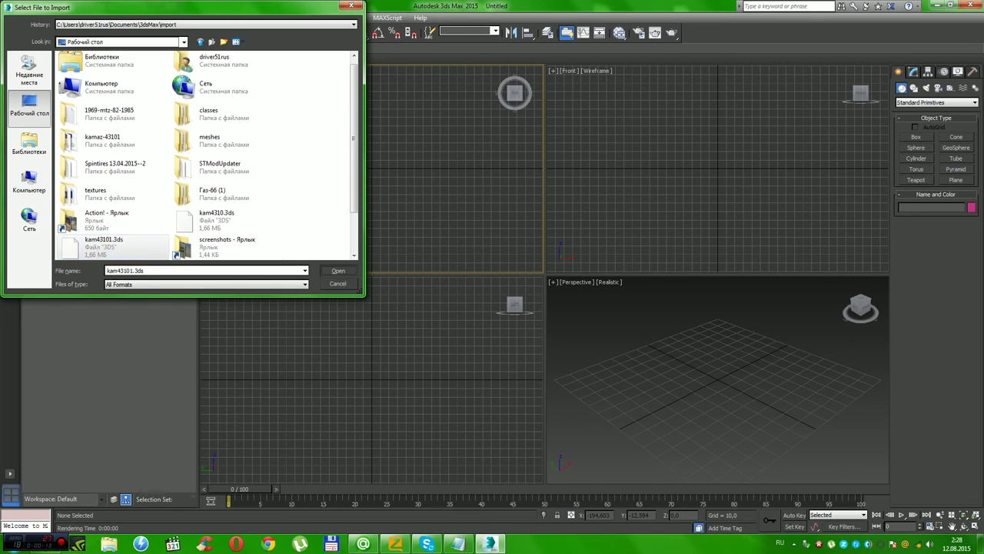
{"action": "left_click", "coordinate": [338, 270]}
{"action": "key", "text": "Return"}
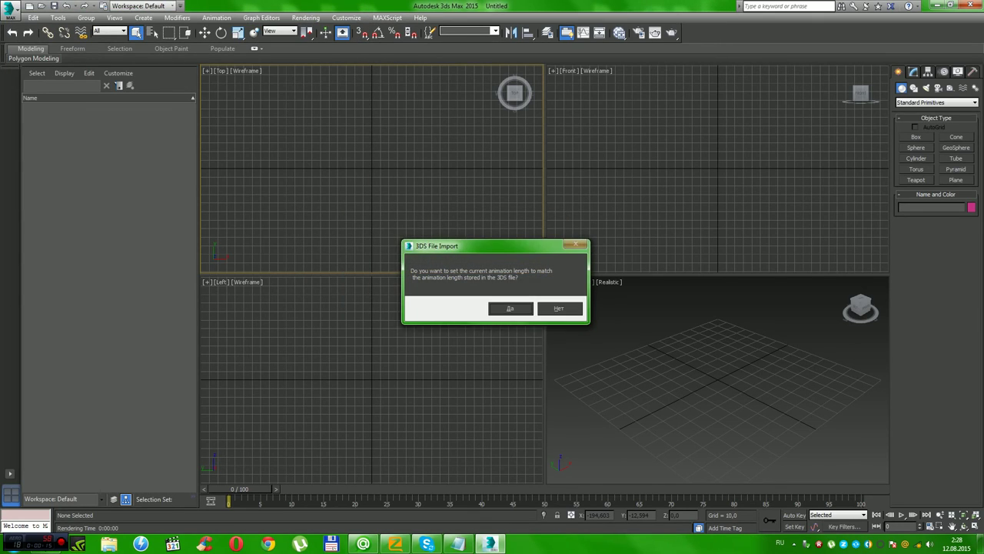
{"action": "key", "text": "Return"}
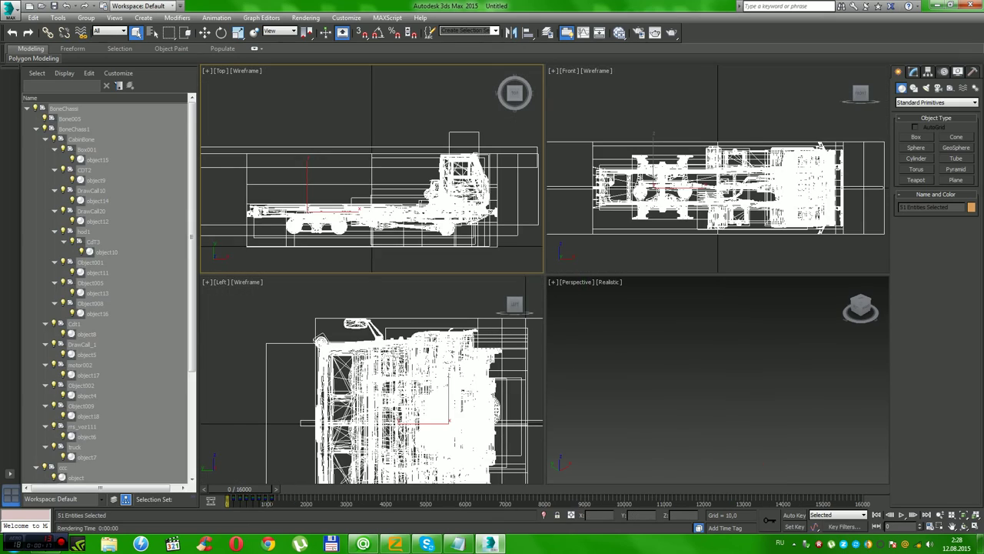
Step: Deselect all, give the Front view Realistic shading, and orbit it to an angled truck view
{"action": "key", "text": "ctrl+d"}
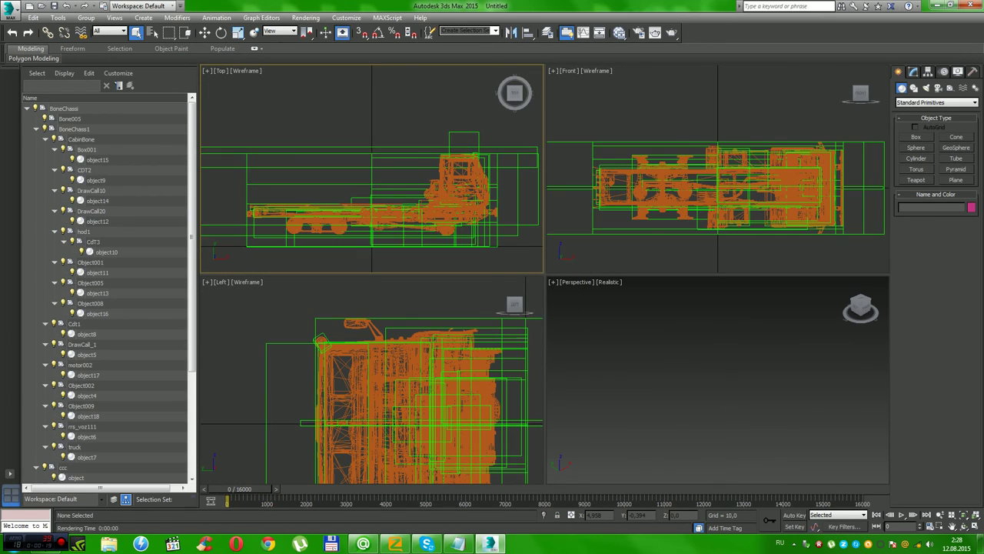
{"action": "left_click", "coordinate": [717, 254]}
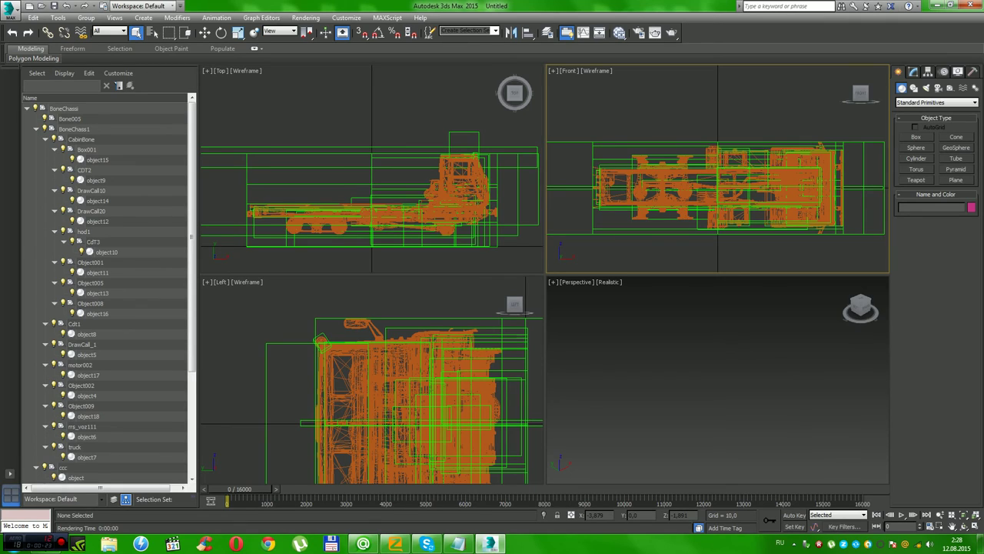
{"action": "key", "text": "F3"}
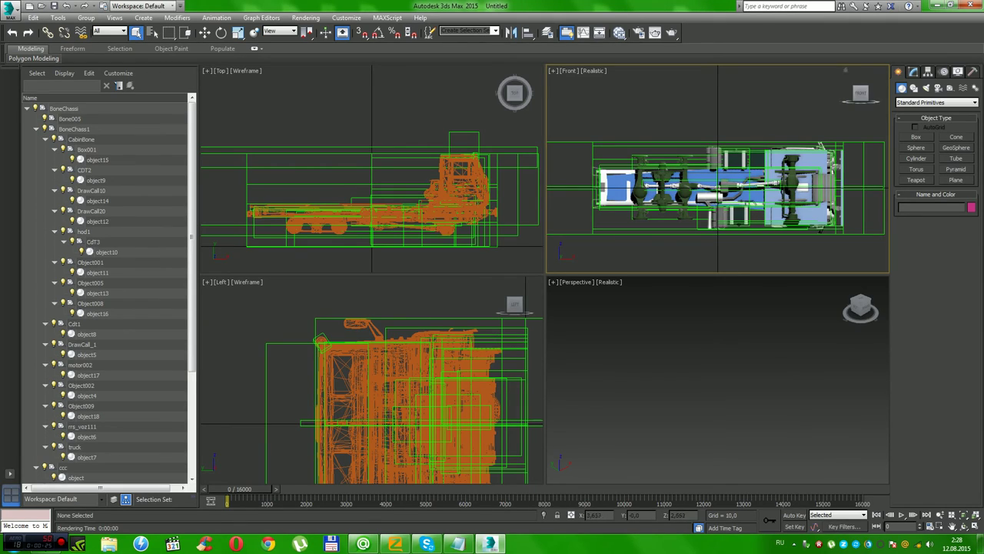
{"action": "scroll", "coordinate": [706, 153], "scroll_direction": "down", "scroll_amount": 4}
{"action": "scroll", "coordinate": [715, 140], "scroll_direction": "up", "scroll_amount": 5}
{"action": "scroll", "coordinate": [715, 140], "scroll_direction": "down", "scroll_amount": 1}
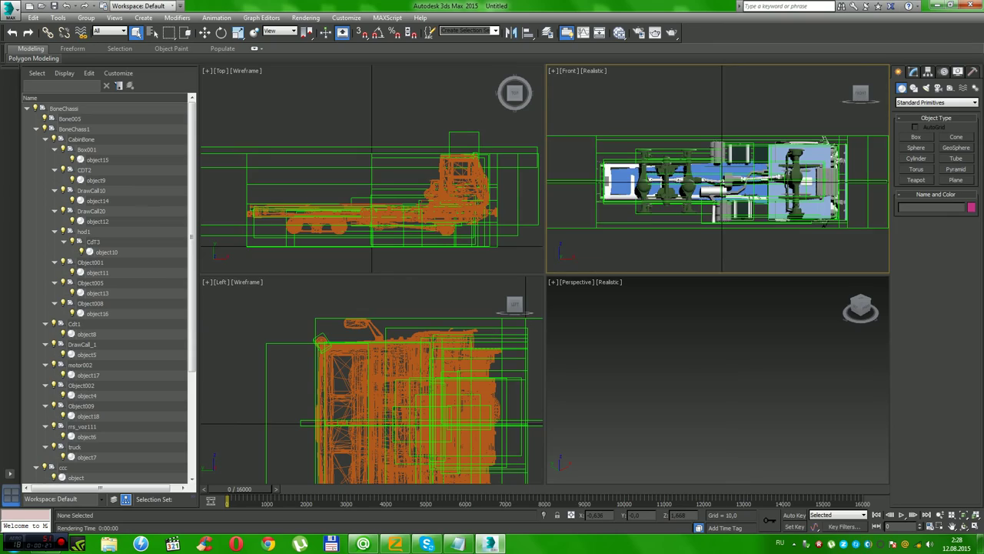
{"action": "left_click_drag", "start_coordinate": [861, 93], "coordinate": [861, 94]}
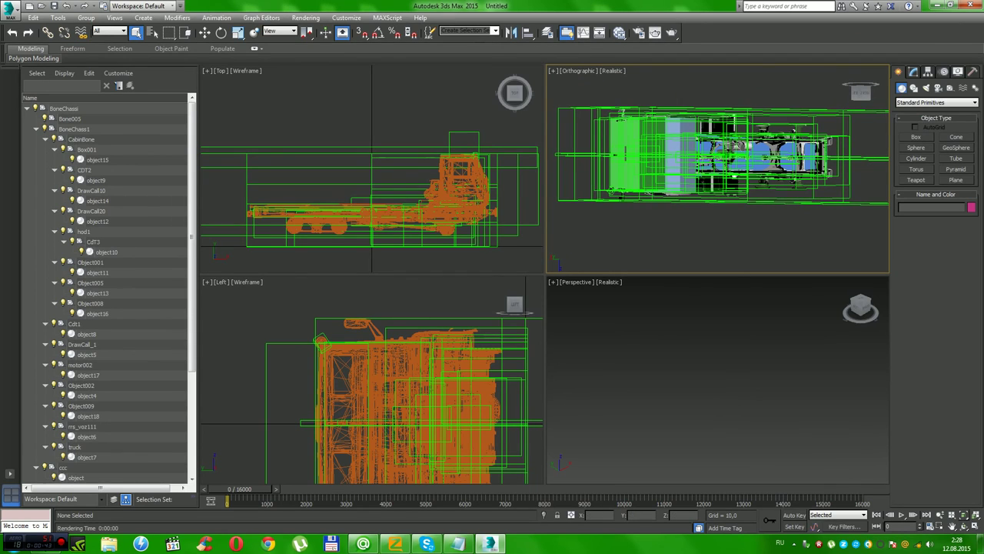
Step: Maximize the angled view, orbit the truck from above and side, then return to wireframe
{"action": "left_click", "coordinate": [975, 526]}
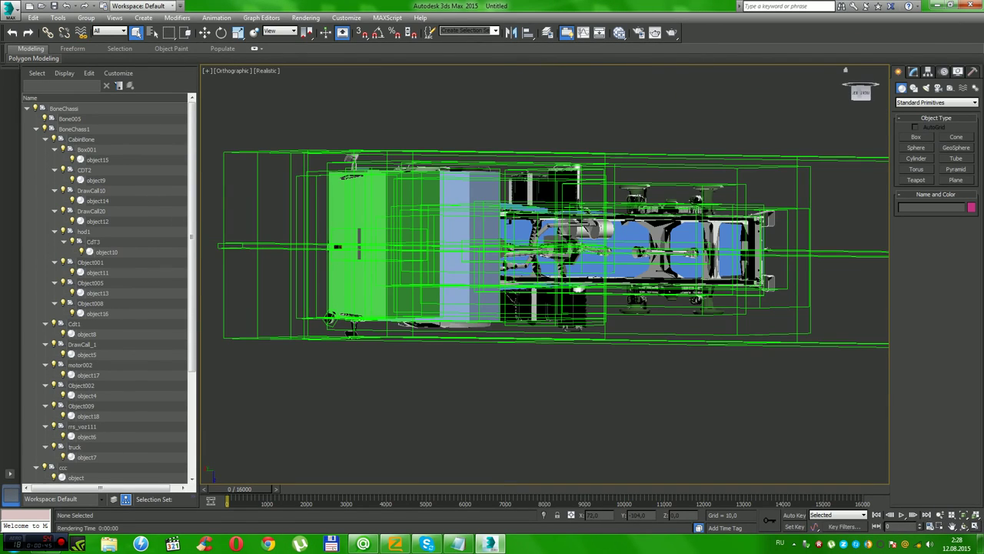
{"action": "mouse_move", "coordinate": [430, 384]}
{"action": "middle_mouse_down", "text": "alt"}
{"action": "mouse_move", "coordinate": [455, 446]}
{"action": "mouse_move", "coordinate": [539, 430]}
{"action": "mouse_move", "coordinate": [580, 389]}
{"action": "middle_mouse_up", "text": "alt"}
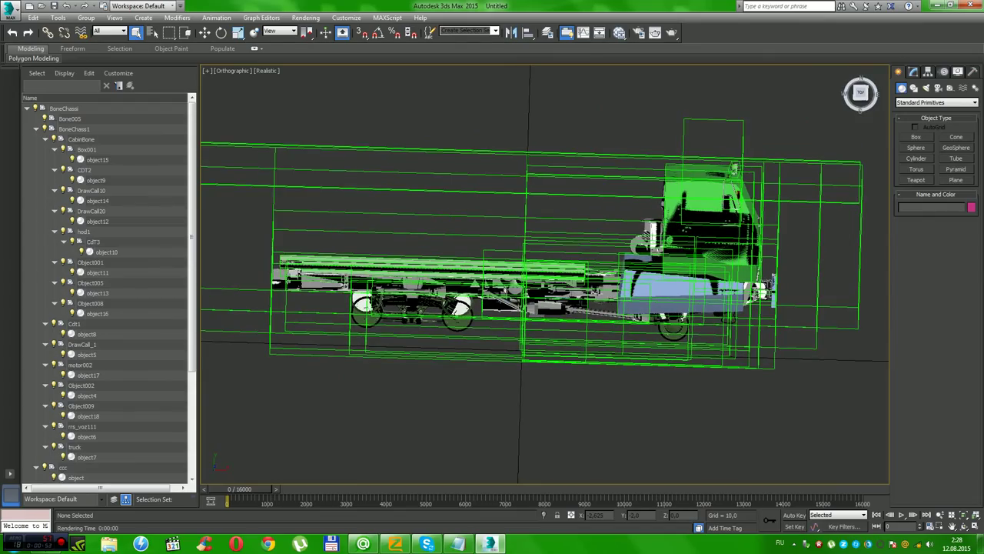
{"action": "mouse_move", "coordinate": [734, 167]}
{"action": "middle_mouse_down", "text": "alt"}
{"action": "mouse_move", "coordinate": [715, 123]}
{"action": "mouse_move", "coordinate": [675, 403]}
{"action": "mouse_move", "coordinate": [378, 348]}
{"action": "mouse_move", "coordinate": [435, 245]}
{"action": "middle_mouse_up", "text": "alt"}
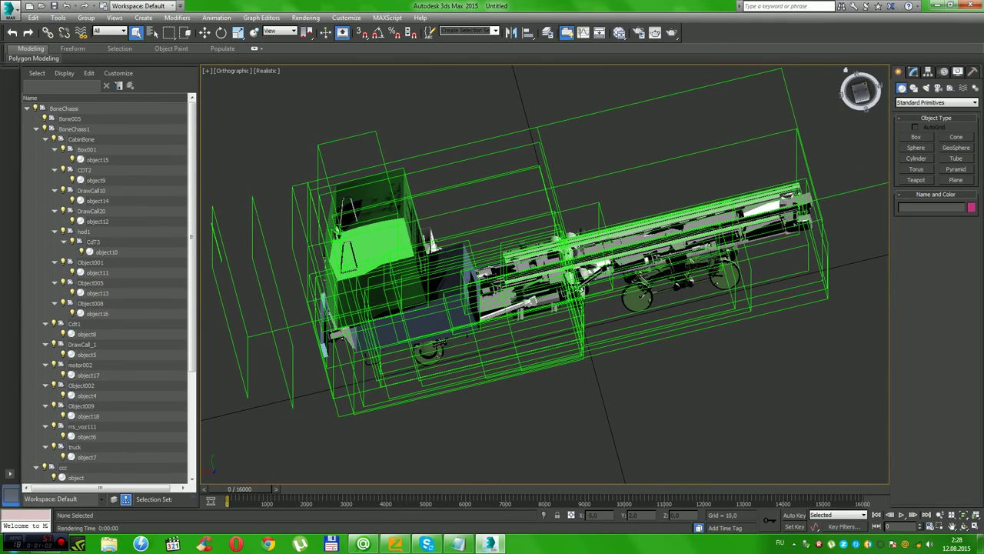
{"action": "key", "text": "F3"}
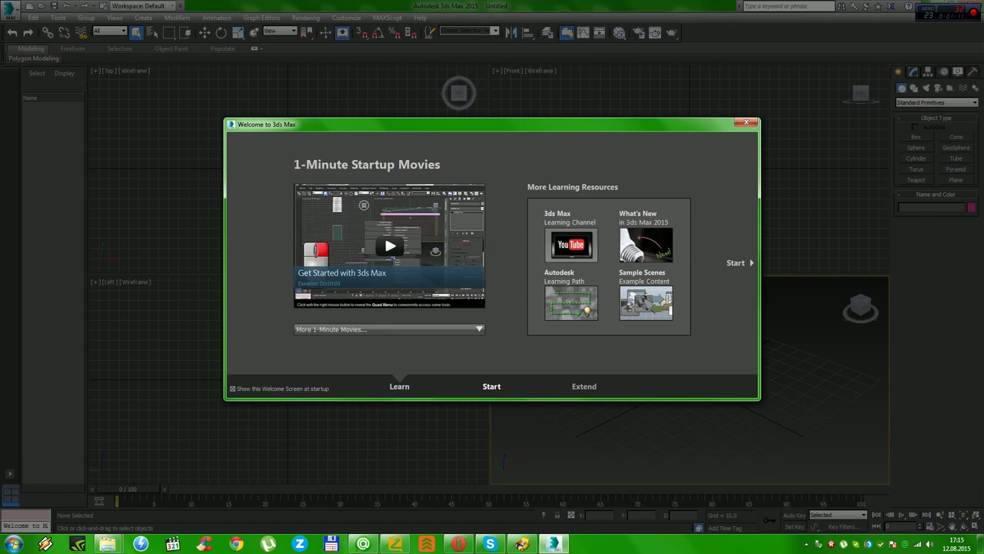
Step: Page through the Welcome dialog's Learn and Start pages, then close it
{"action": "left_click", "coordinate": [491, 386]}
{"action": "left_click", "coordinate": [584, 386]}
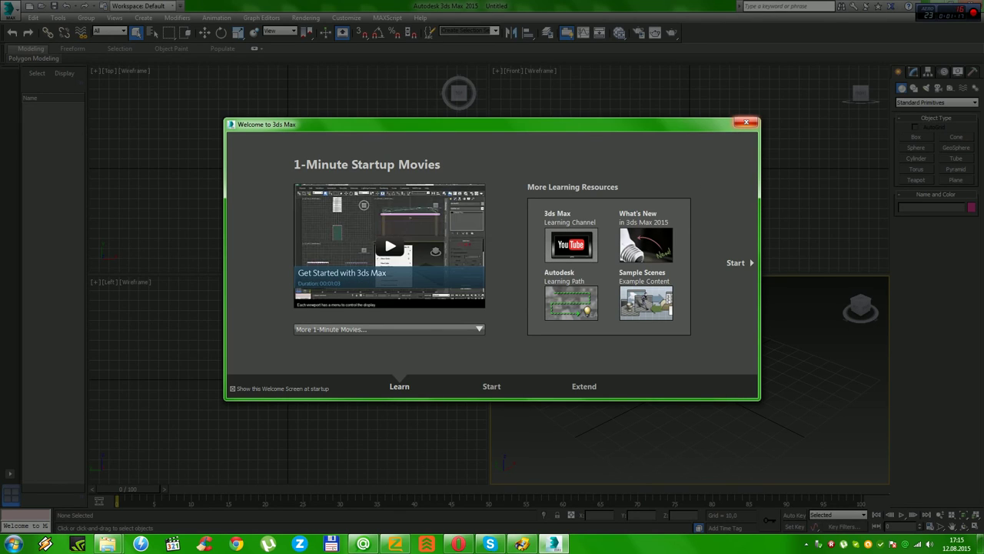
{"action": "left_click", "coordinate": [746, 121]}
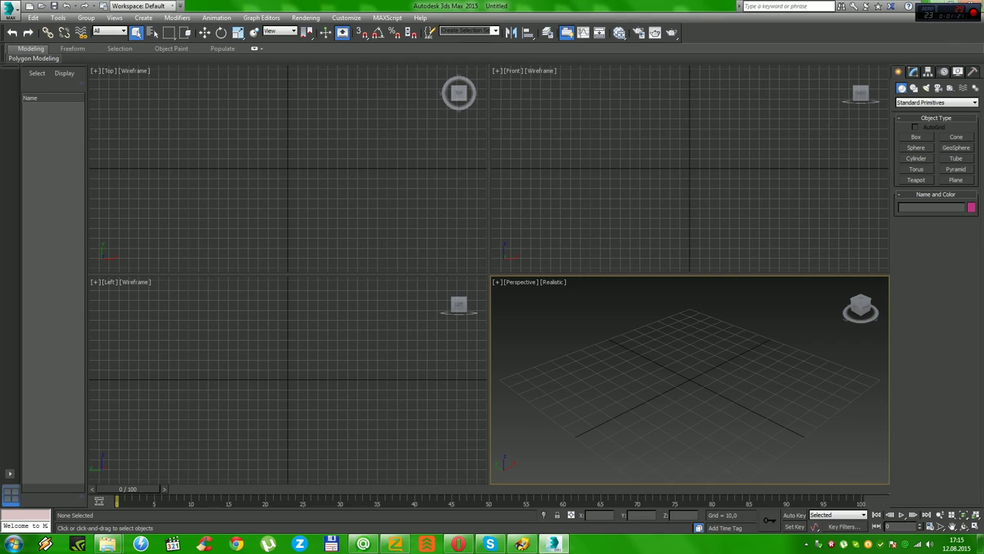
{"action": "left_click", "coordinate": [916, 137]}
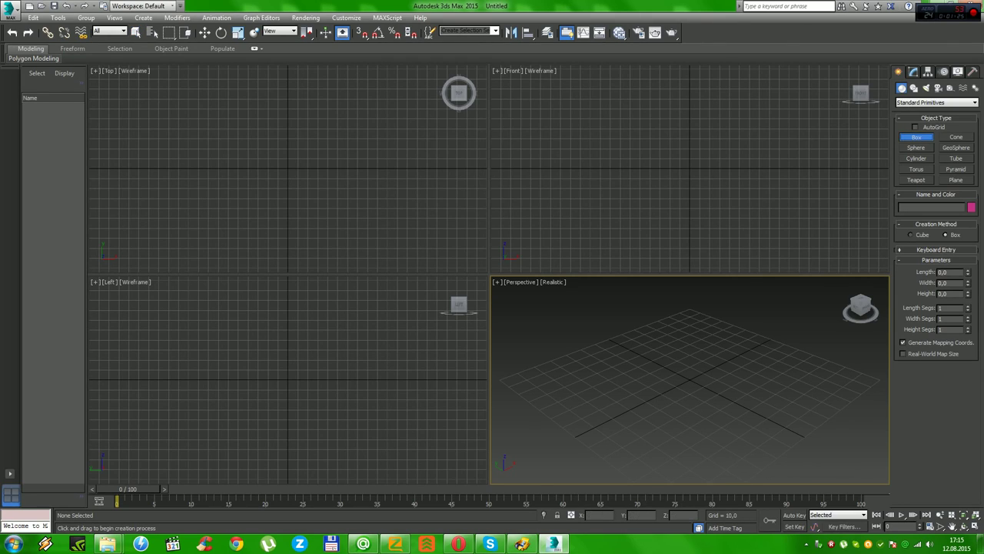
{"action": "left_click", "coordinate": [656, 32]}
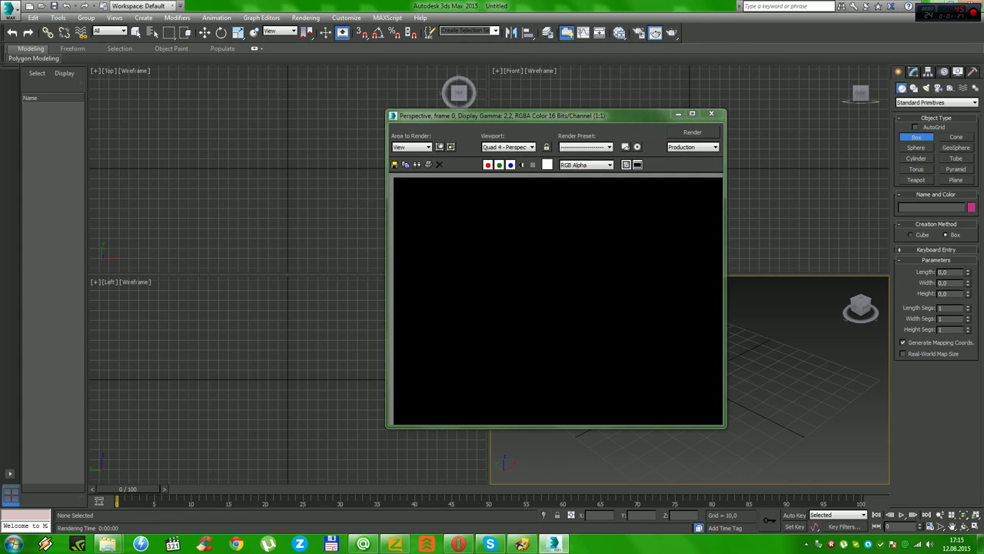
{"action": "left_click", "coordinate": [712, 114]}
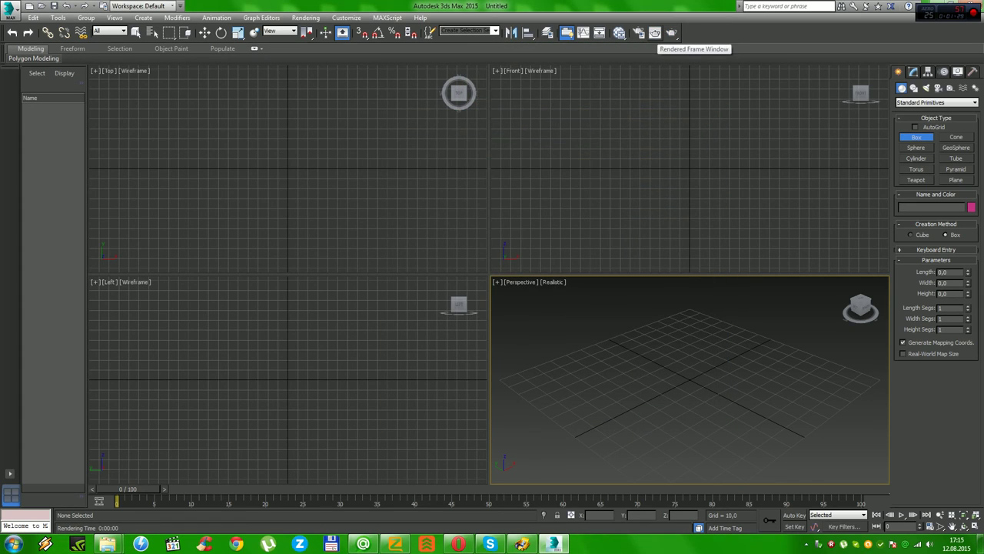
{"action": "left_click", "coordinate": [656, 32]}
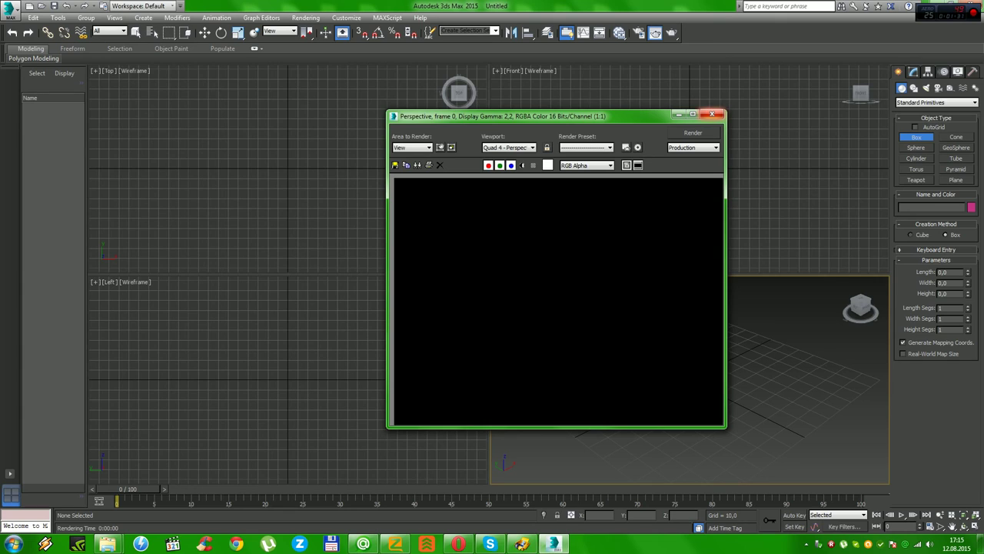
{"action": "left_click", "coordinate": [711, 114]}
{"action": "left_click", "coordinate": [639, 32]}
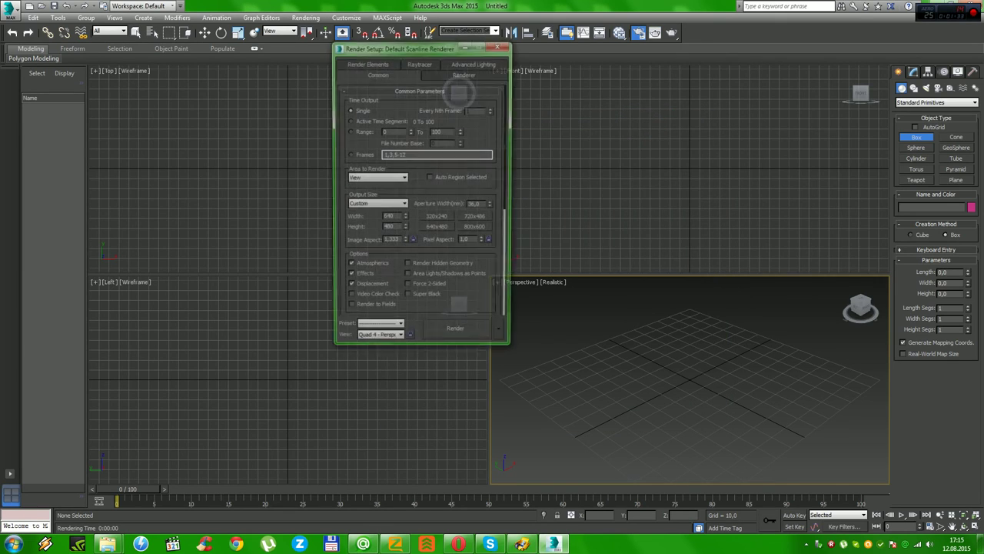
{"action": "left_click", "coordinate": [505, 45]}
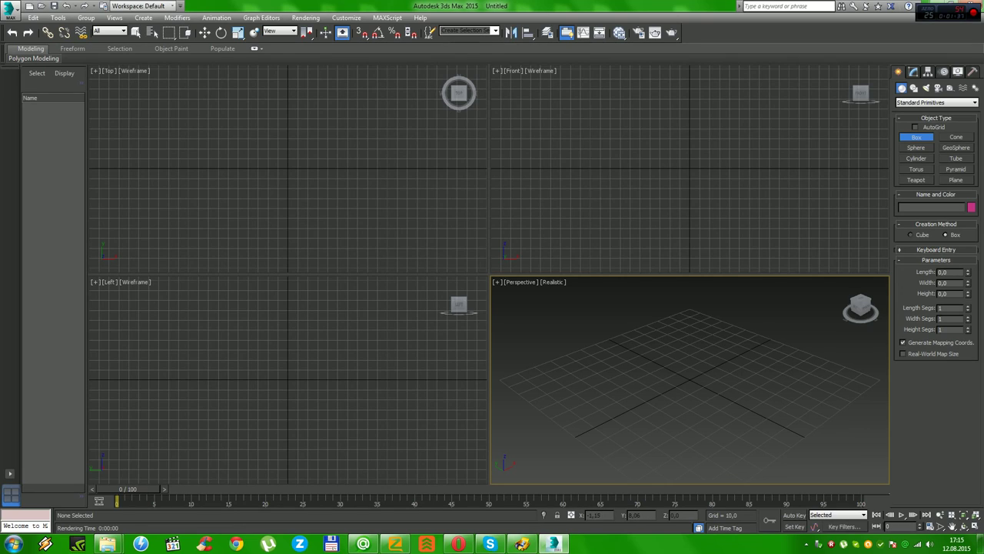
{"action": "left_click", "coordinate": [136, 32]}
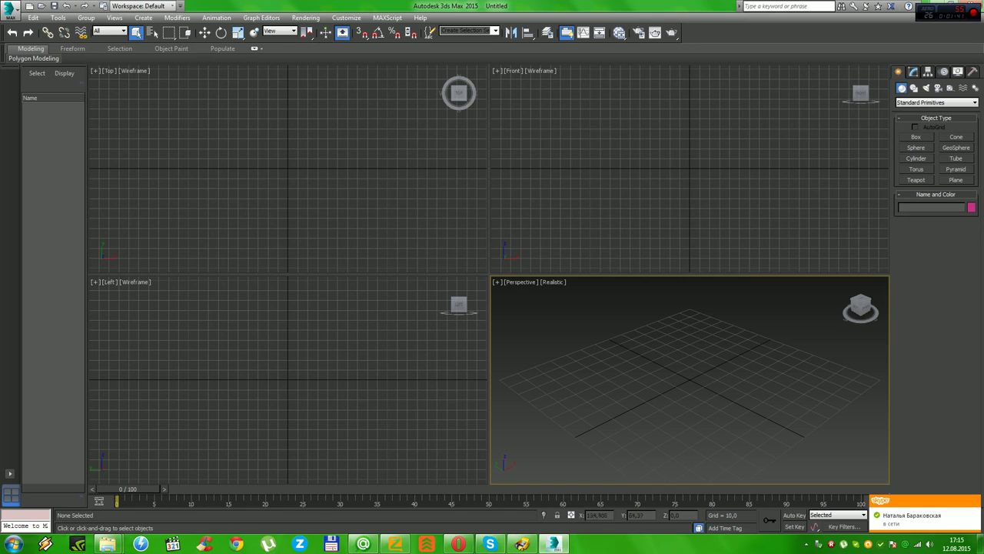
Step: Draw the green sphere Sphere001 just below the grid centre
{"action": "left_click", "coordinate": [916, 147]}
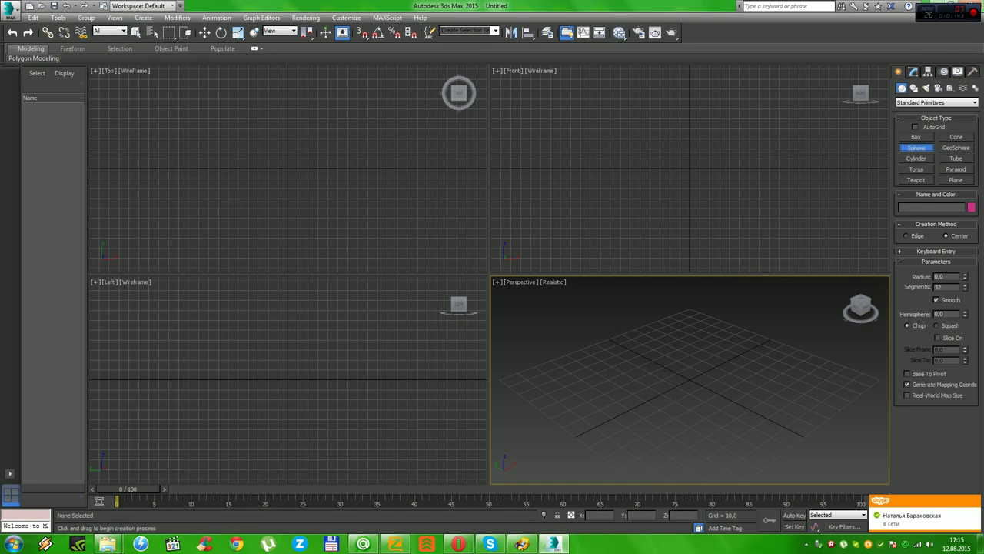
{"action": "left_click_drag", "start_coordinate": [727, 393], "coordinate": [753, 393]}
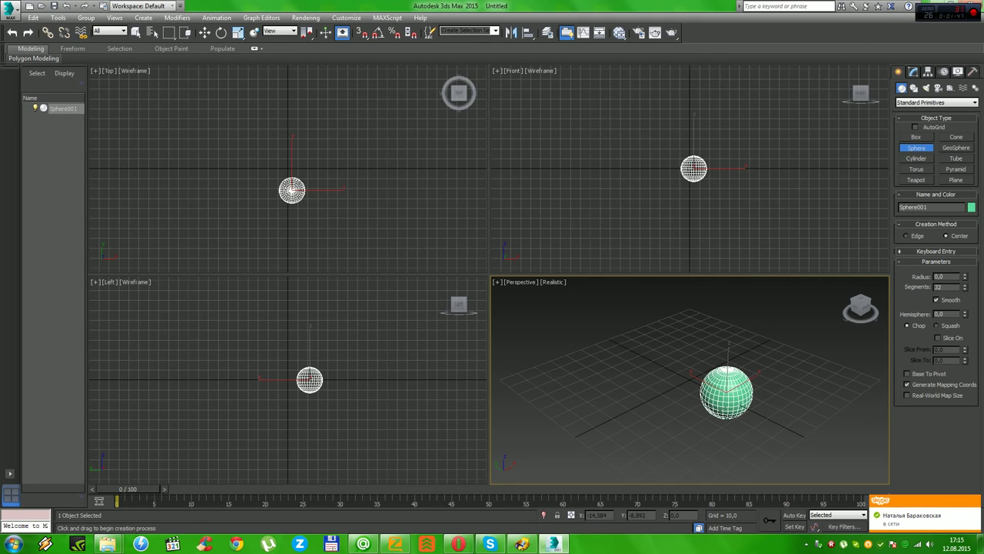
{"action": "right_click", "coordinate": [769, 438]}
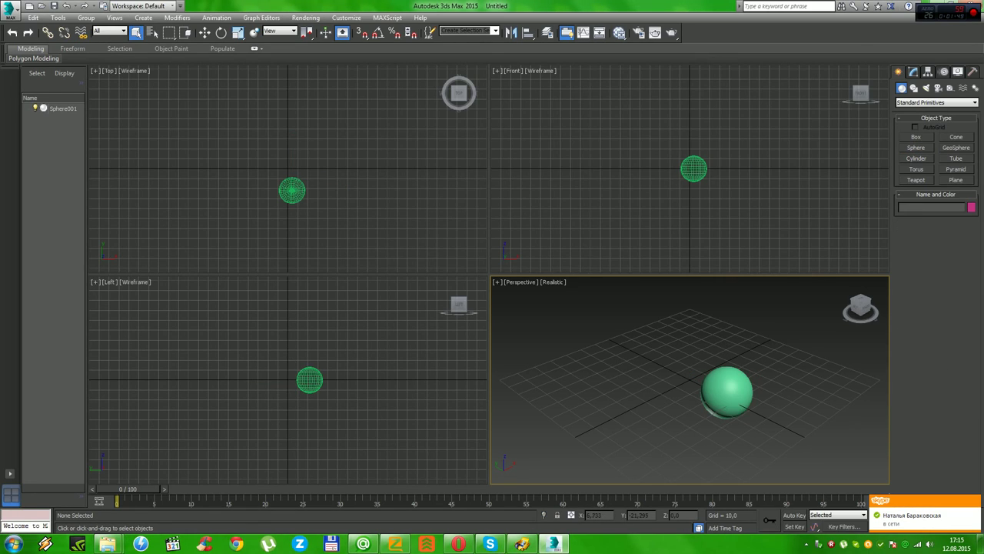
Step: Move Sphere001 to the right along X and deselect it
{"action": "left_click", "coordinate": [727, 392]}
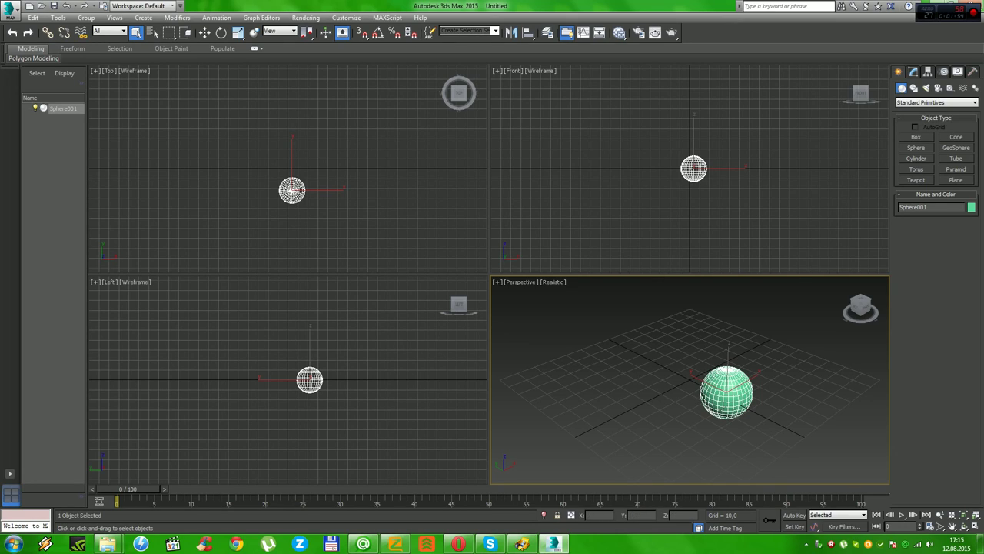
{"action": "left_click", "coordinate": [205, 32]}
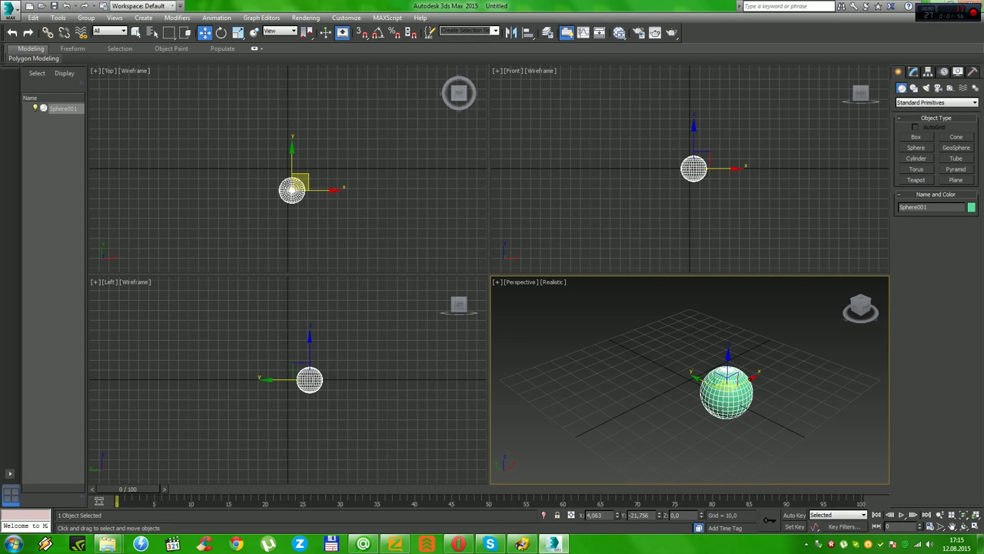
{"action": "left_click_drag", "start_coordinate": [702, 161], "coordinate": [762, 156]}
{"action": "key", "text": "ctrl+d"}
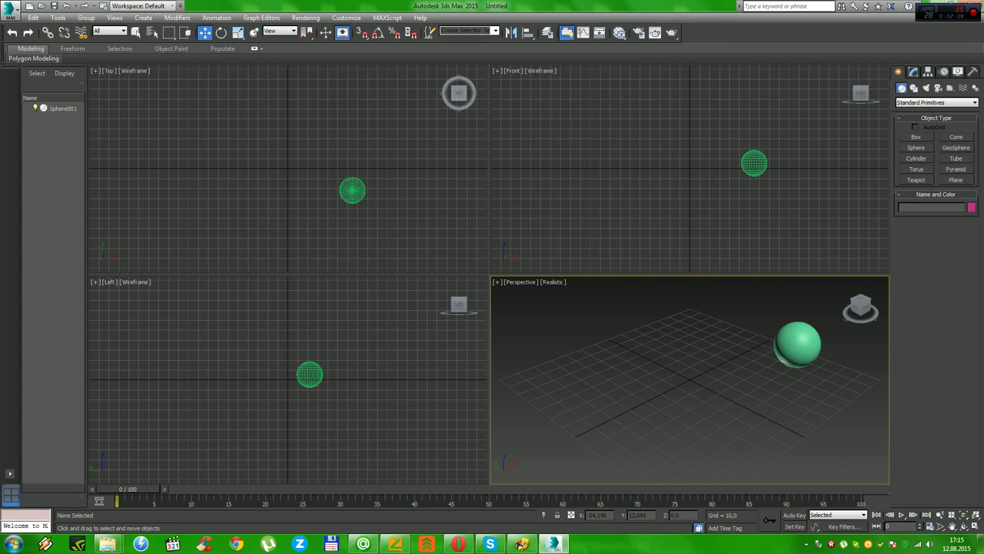
Step: Draw a tall thin Box001 and a larger Box002 on the grid
{"action": "left_click", "coordinate": [916, 137]}
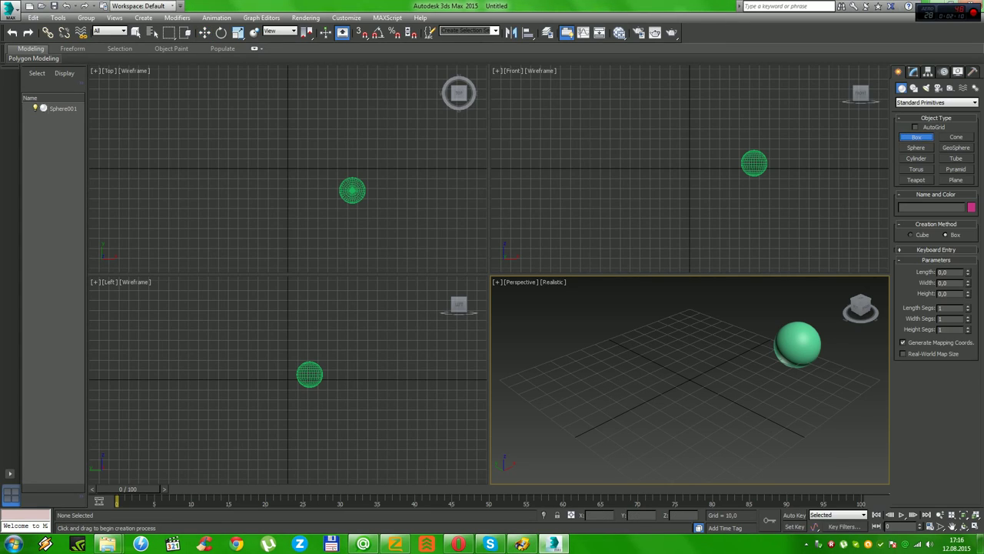
{"action": "left_click_drag", "start_coordinate": [635, 394], "coordinate": [615, 409]}
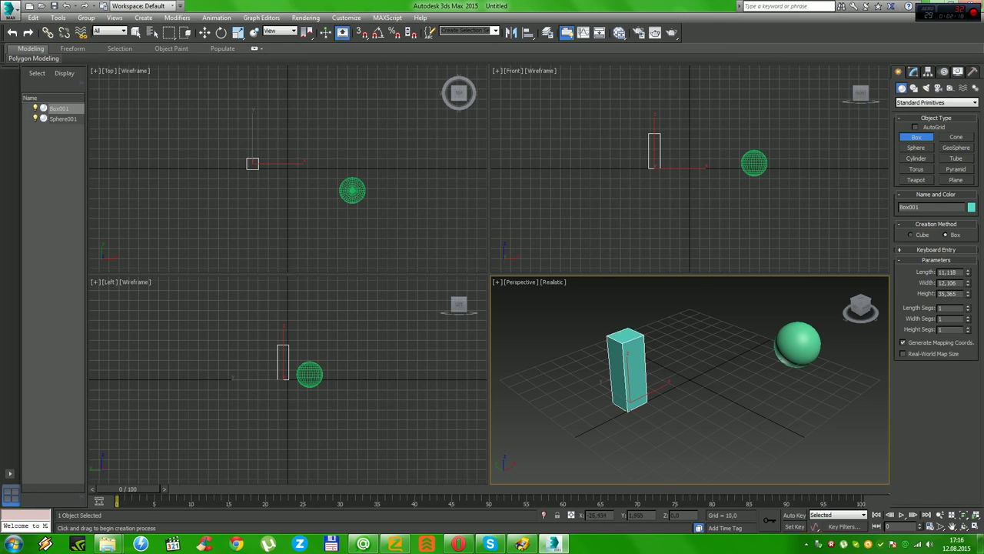
{"action": "left_click", "coordinate": [615, 409]}
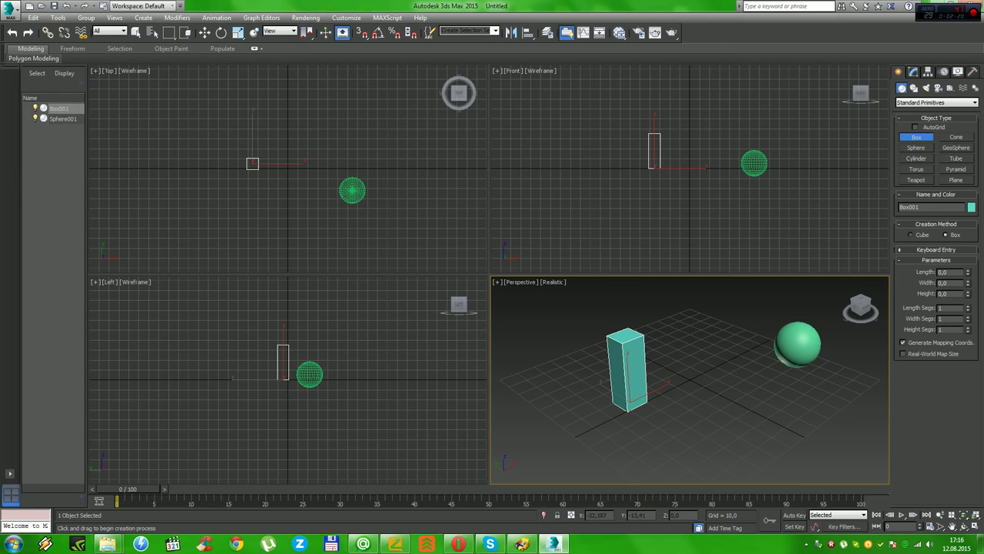
{"action": "left_click_drag", "start_coordinate": [653, 417], "coordinate": [706, 422]}
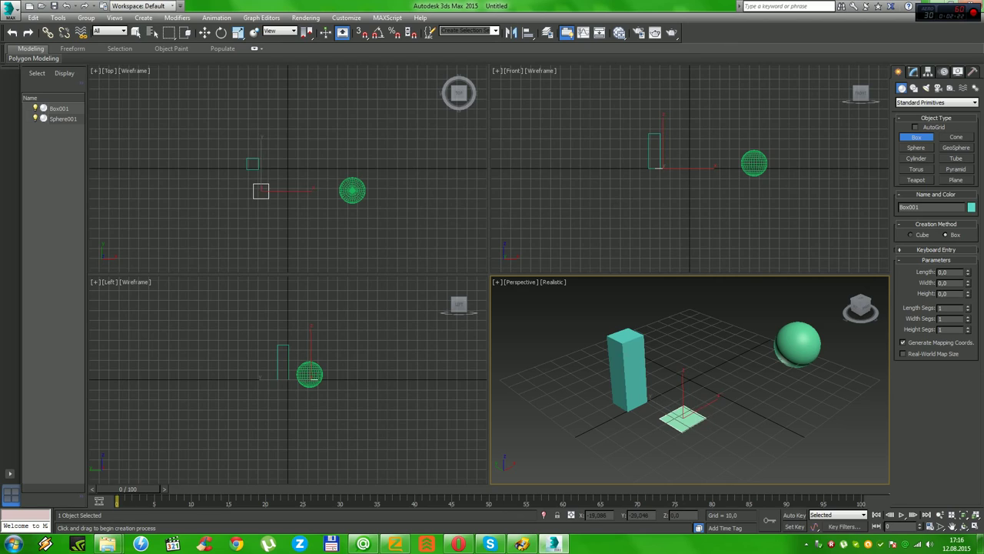
{"action": "left_click_drag", "start_coordinate": [704, 415], "coordinate": [734, 401]}
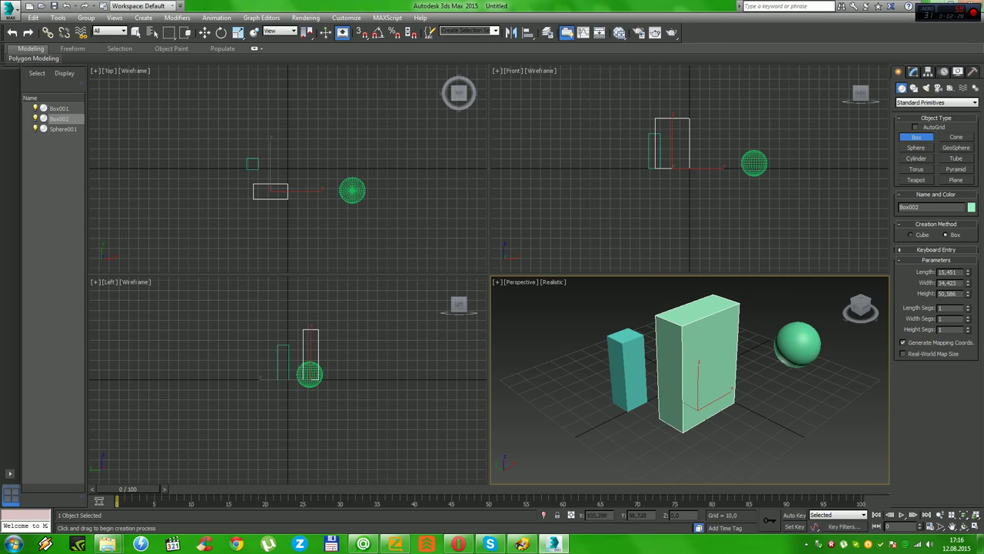
{"action": "left_click", "coordinate": [734, 362]}
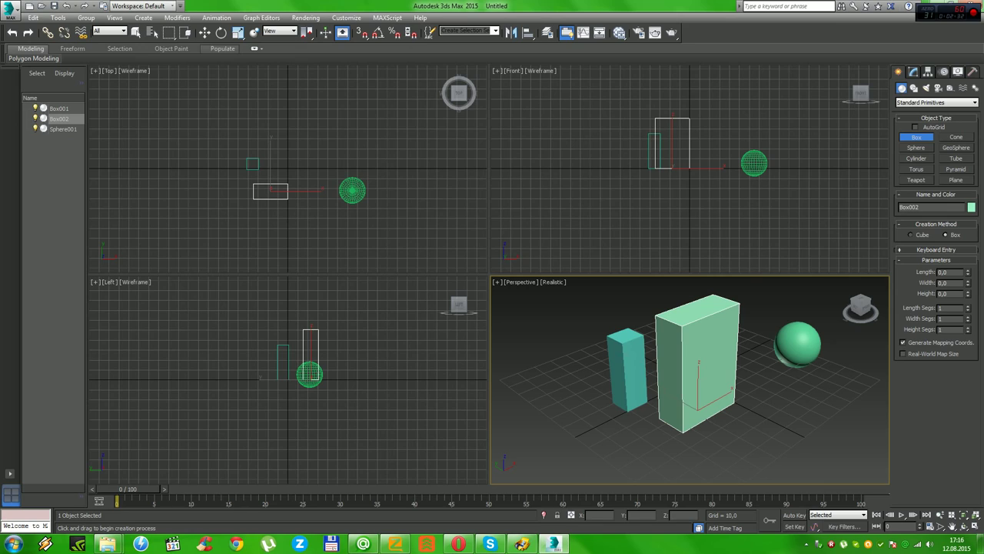
Step: Raise Box002 above the grid along Z and deselect it
{"action": "left_click", "coordinate": [205, 33]}
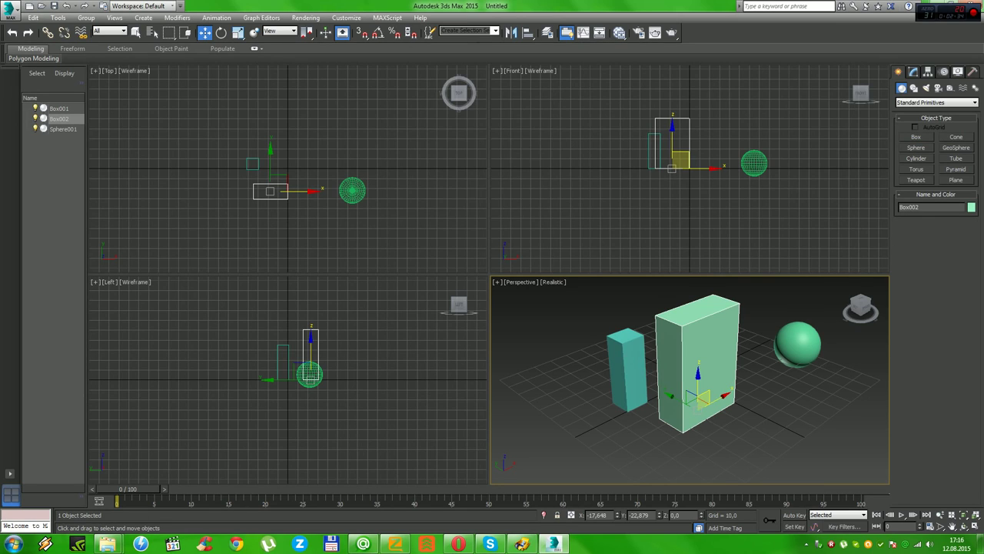
{"action": "mouse_move", "coordinate": [700, 396]}
{"action": "left_mouse_down"}
{"action": "mouse_move", "coordinate": [695, 336]}
{"action": "mouse_move", "coordinate": [710, 329]}
{"action": "left_mouse_up"}
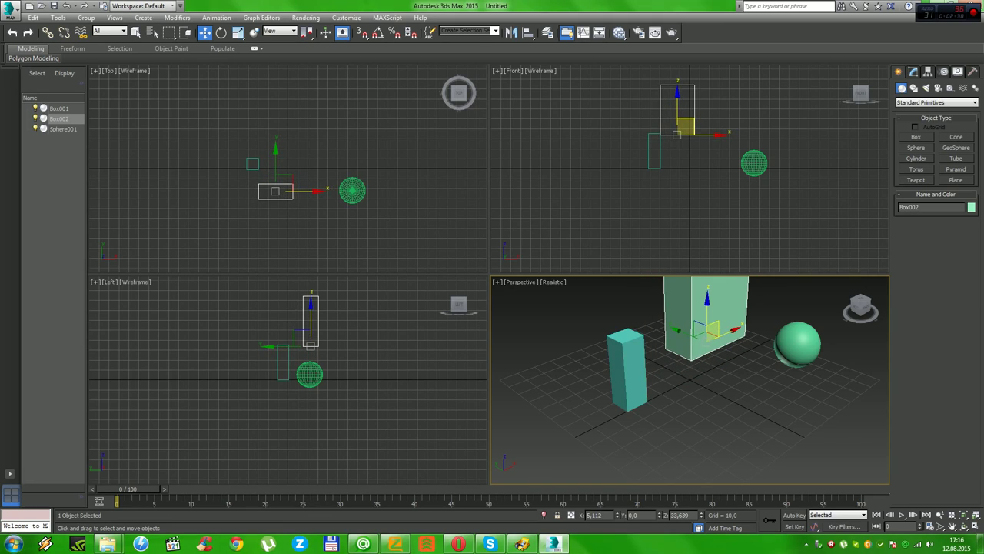
{"action": "left_click", "coordinate": [846, 282]}
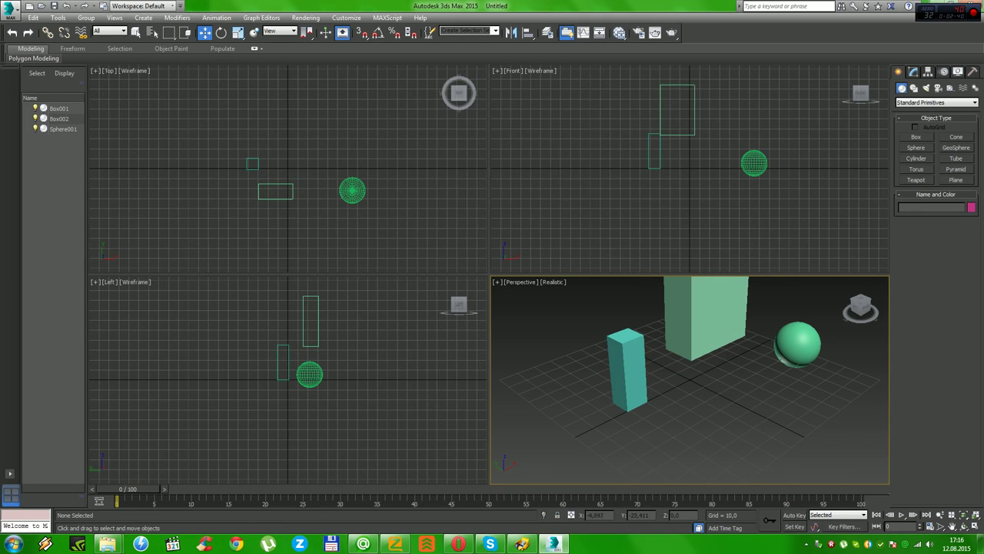
{"action": "left_click", "coordinate": [916, 158]}
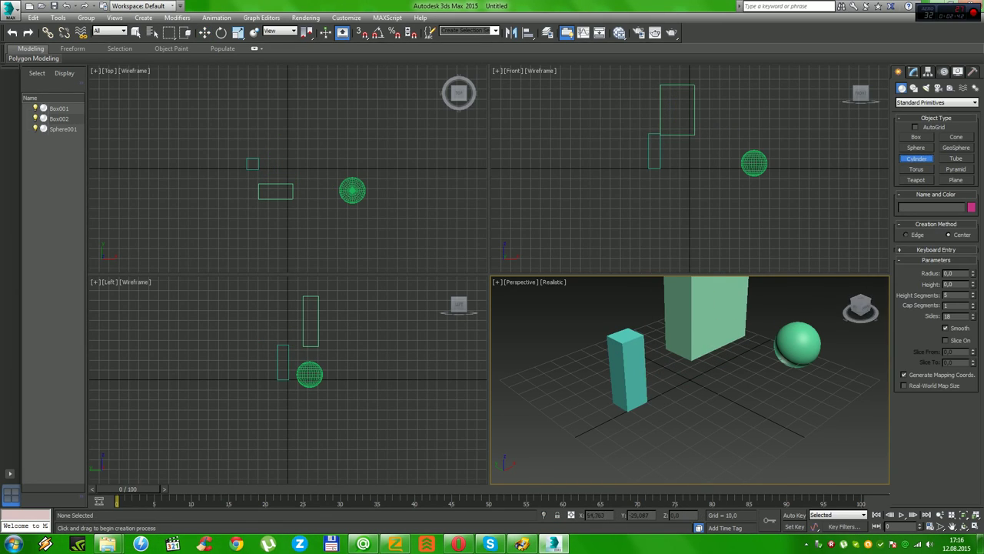
Step: Draw a wide blue Cylinder001 and a thin pink Cylinder002
{"action": "left_click_drag", "start_coordinate": [748, 415], "coordinate": [767, 415]}
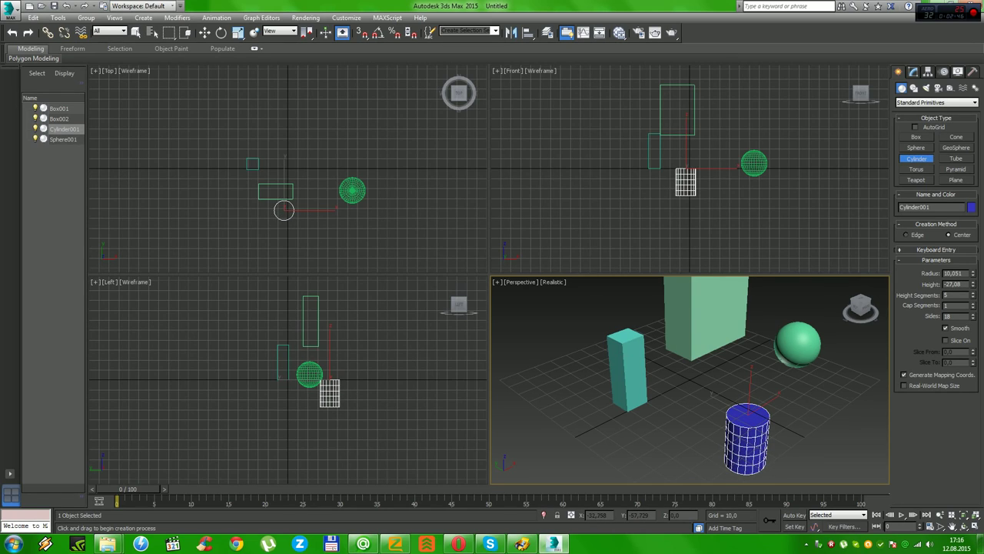
{"action": "left_click", "coordinate": [769, 520]}
{"action": "left_click_drag", "start_coordinate": [687, 423], "coordinate": [690, 424]}
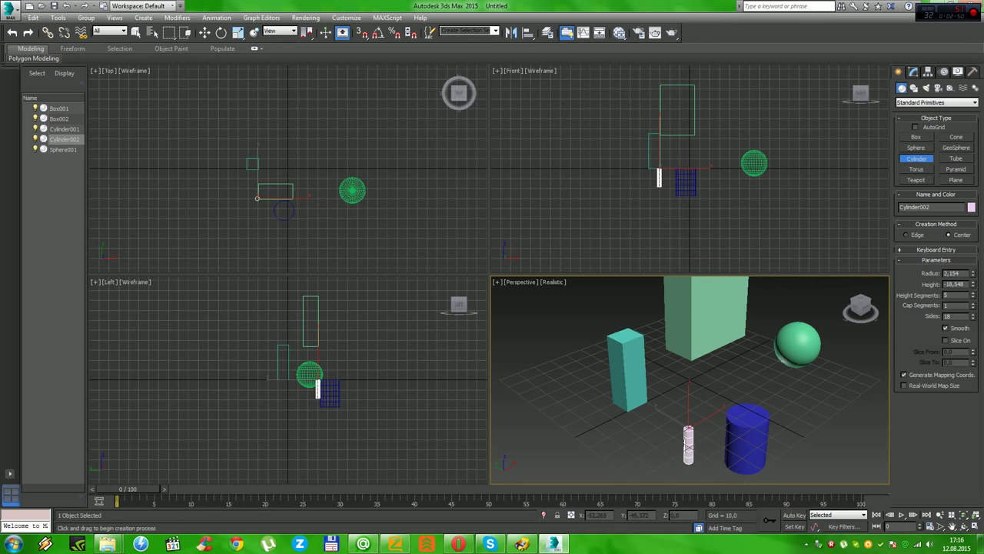
{"action": "left_click", "coordinate": [689, 450]}
Step: Move the thin pink Cylinder002 onto the grid in front of the boxes
{"action": "left_click", "coordinate": [204, 33]}
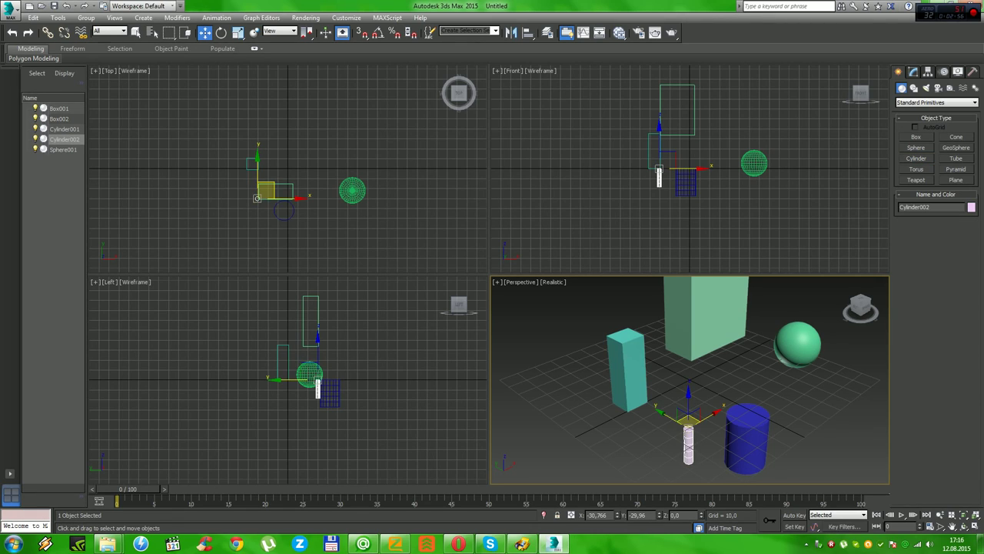
{"action": "left_click_drag", "start_coordinate": [688, 420], "coordinate": [741, 353]}
{"action": "left_click", "coordinate": [815, 407]}
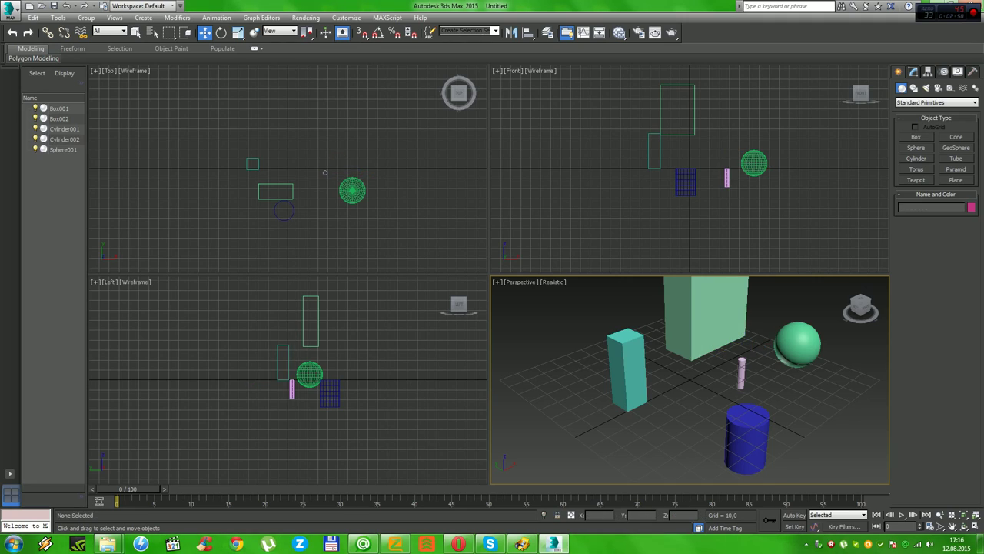
{"action": "left_click", "coordinate": [324, 172]}
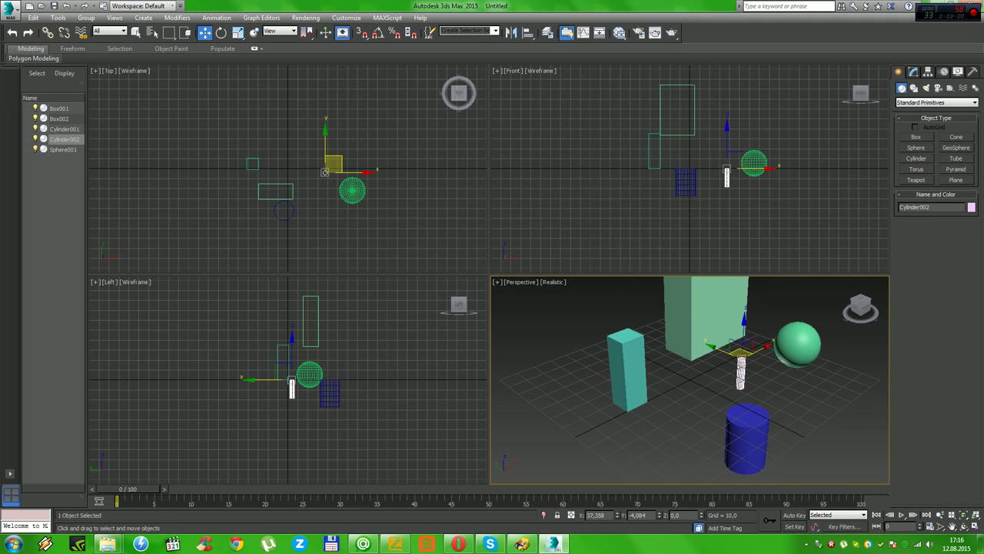
{"action": "left_click_drag", "start_coordinate": [744, 327], "coordinate": [745, 307]}
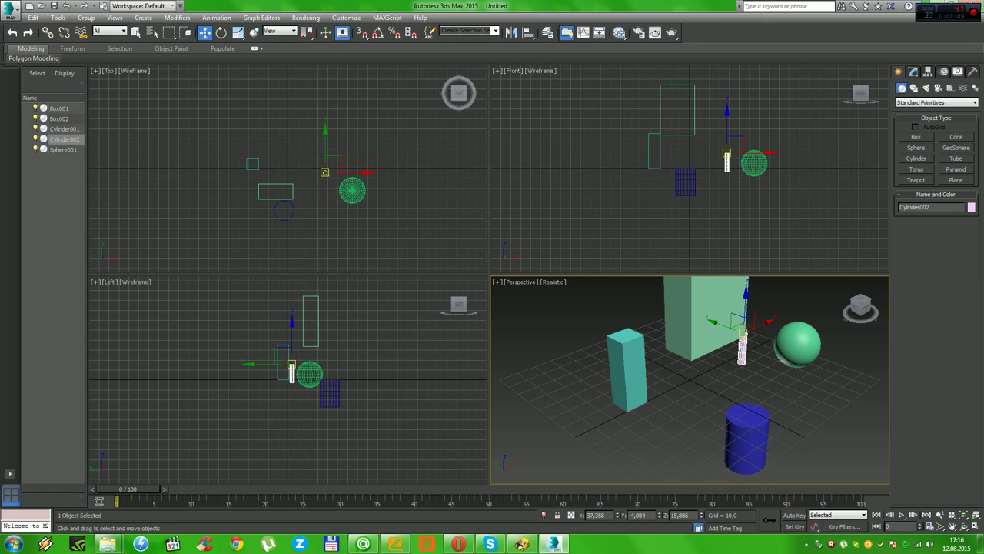
{"action": "mouse_move", "coordinate": [324, 173]}
{"action": "left_mouse_down"}
{"action": "mouse_move", "coordinate": [251, 189]}
{"action": "mouse_move", "coordinate": [236, 205]}
{"action": "left_mouse_up"}
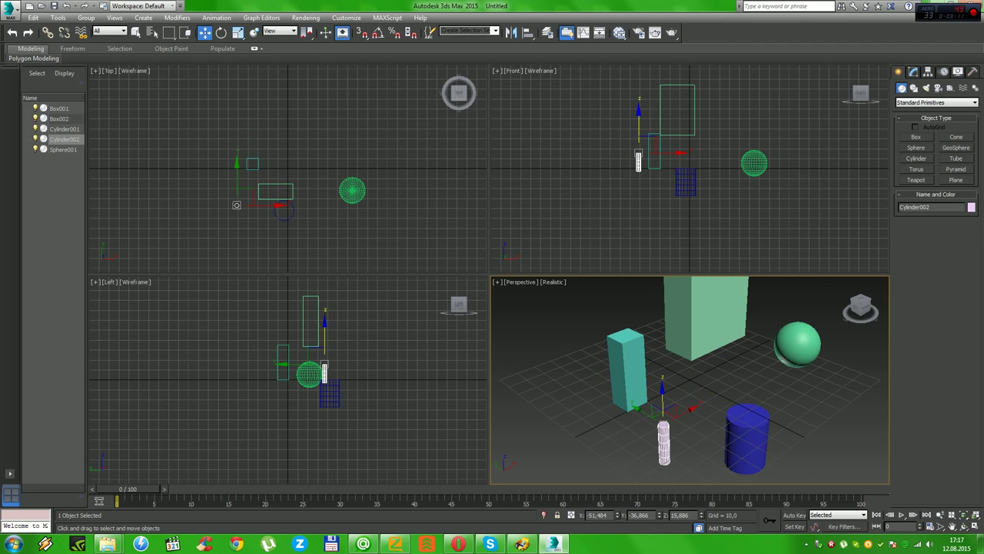
{"action": "left_click", "coordinate": [237, 204]}
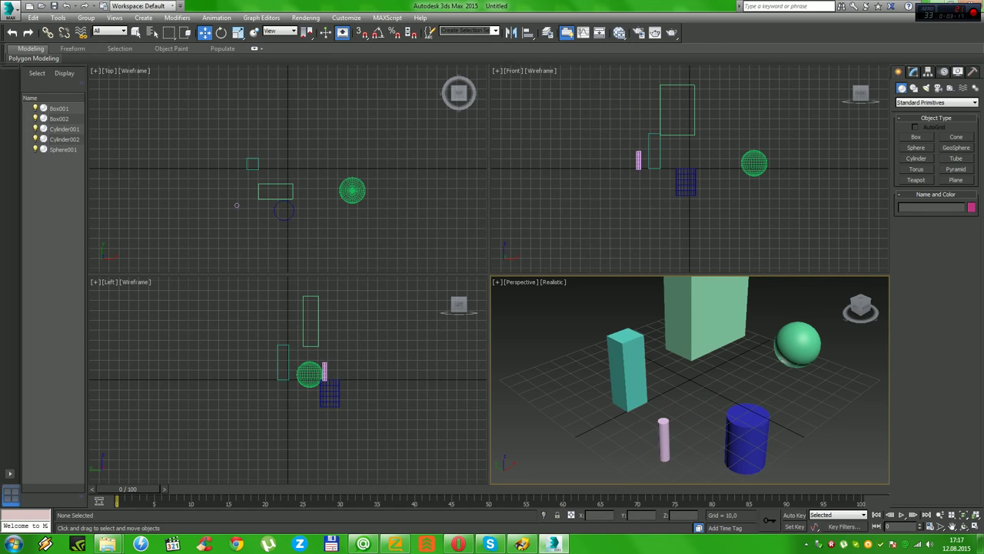
{"action": "left_click", "coordinate": [916, 169]}
Step: Draw the pink Torus001 ring near the scene centre, setting its size and tube thickness
{"action": "left_click", "coordinate": [736, 377]}
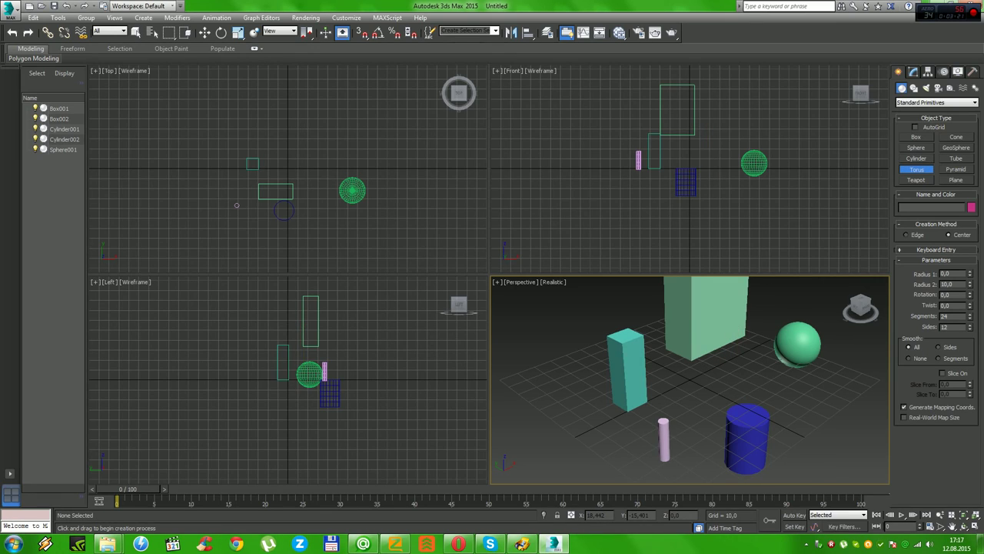
{"action": "left_click", "coordinate": [736, 377]}
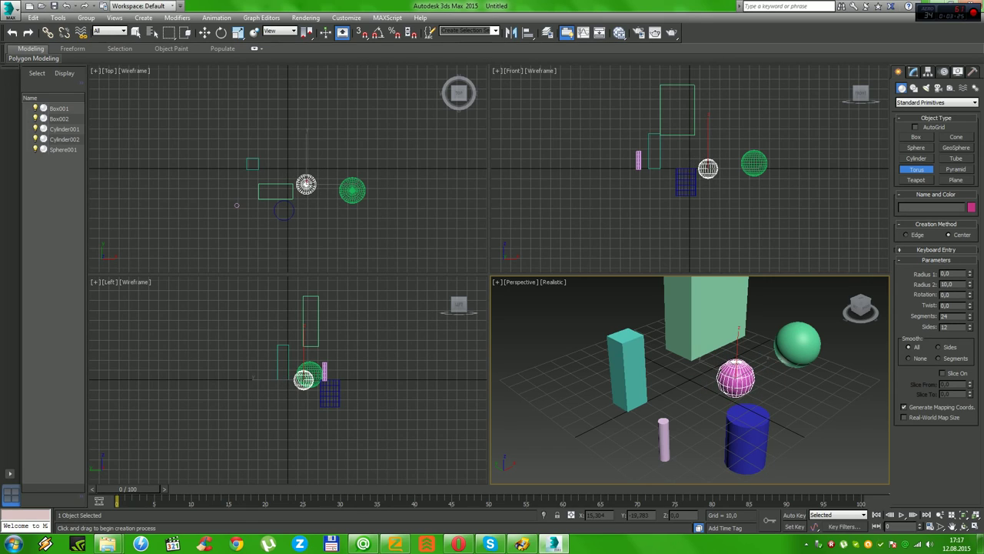
{"action": "left_click_drag", "start_coordinate": [720, 373], "coordinate": [696, 373]}
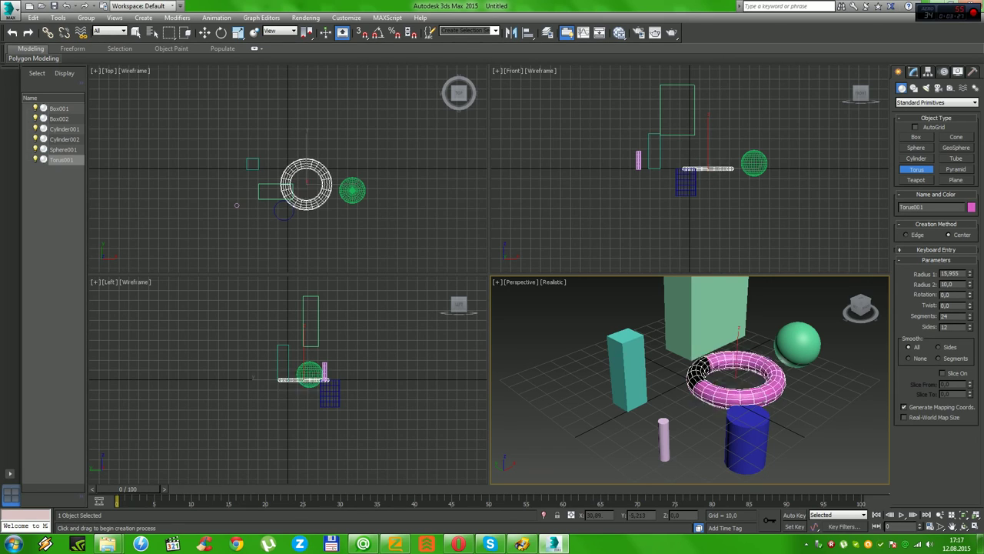
{"action": "left_click", "coordinate": [716, 376]}
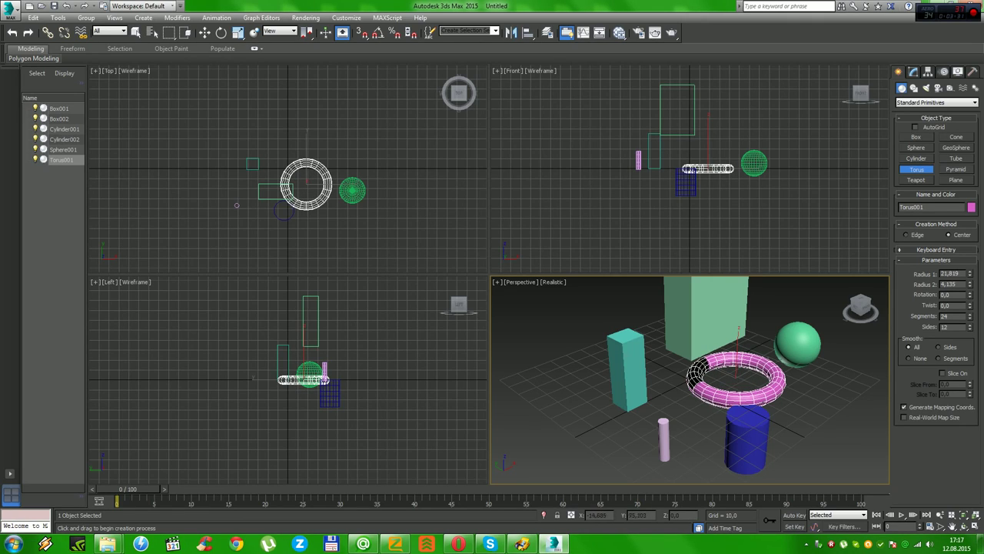
Step: Move the blue Cylinder001 beside the sphere
{"action": "left_click", "coordinate": [204, 32]}
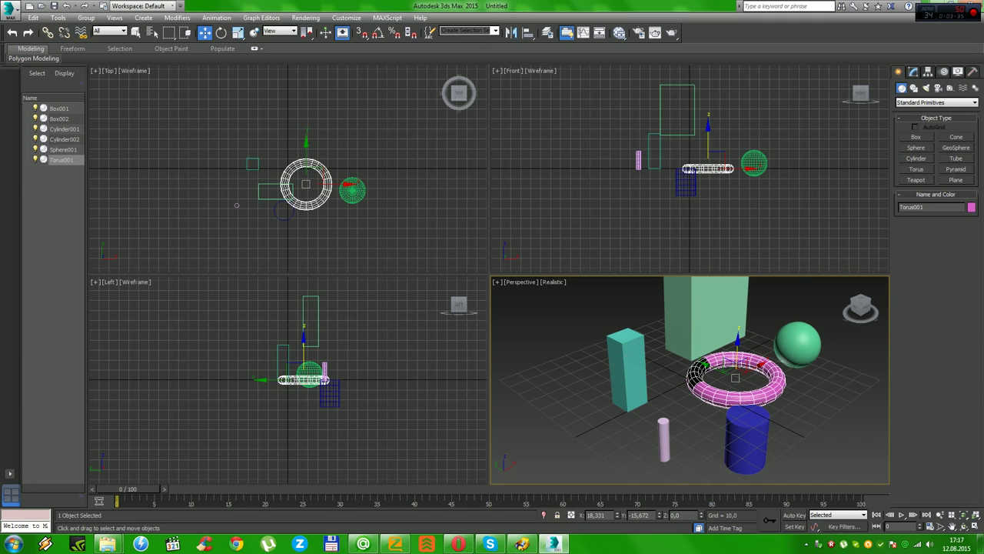
{"action": "left_click", "coordinate": [64, 128]}
{"action": "mouse_move", "coordinate": [750, 392]}
{"action": "left_mouse_down"}
{"action": "mouse_move", "coordinate": [752, 369]}
{"action": "mouse_move", "coordinate": [749, 403]}
{"action": "mouse_move", "coordinate": [811, 366]}
{"action": "left_mouse_up"}
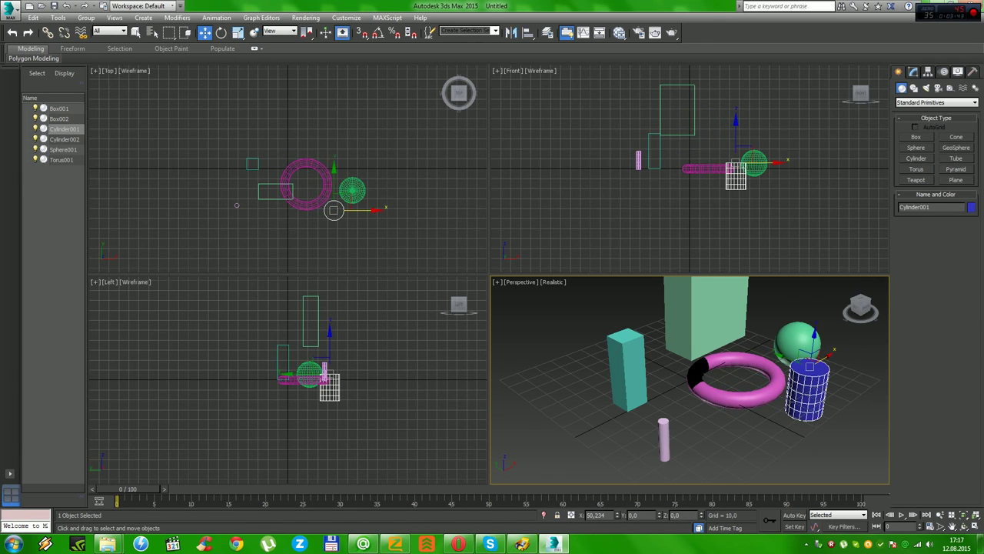
Step: Drag the pink torus forward and down, then try raising and lowering it toward the grid
{"action": "left_click", "coordinate": [762, 389]}
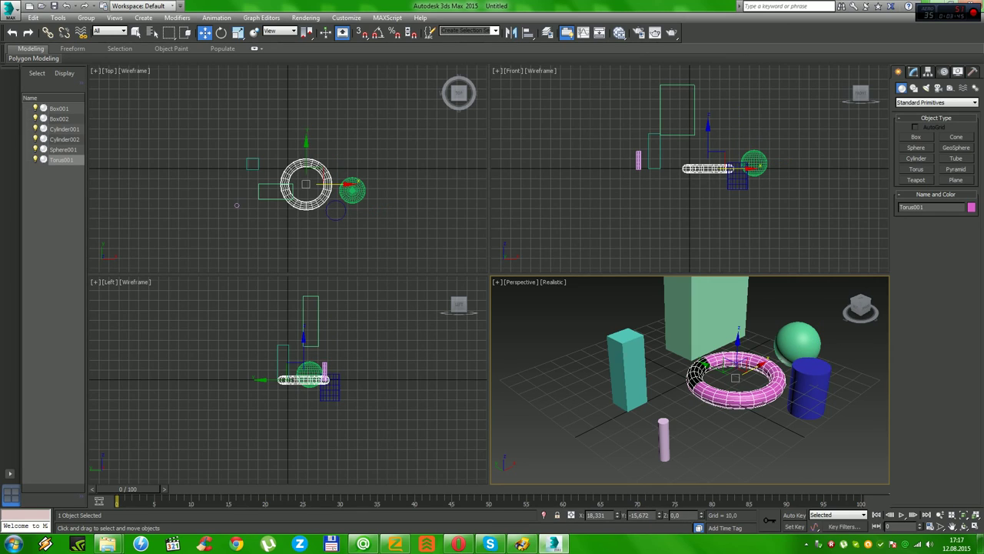
{"action": "mouse_move", "coordinate": [762, 389]}
{"action": "left_mouse_down"}
{"action": "mouse_move", "coordinate": [756, 436]}
{"action": "mouse_move", "coordinate": [756, 425]}
{"action": "left_mouse_up"}
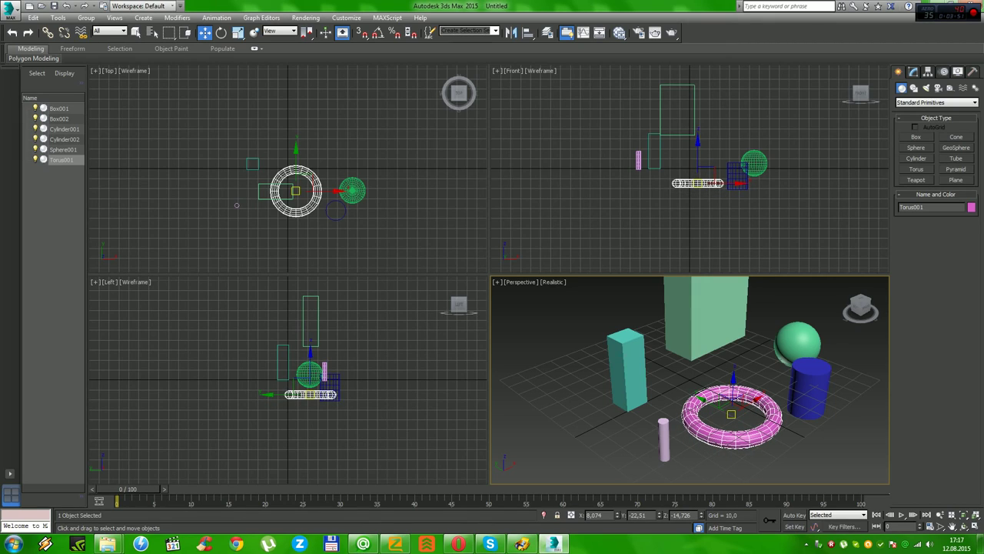
{"action": "key", "text": "ctrl+d"}
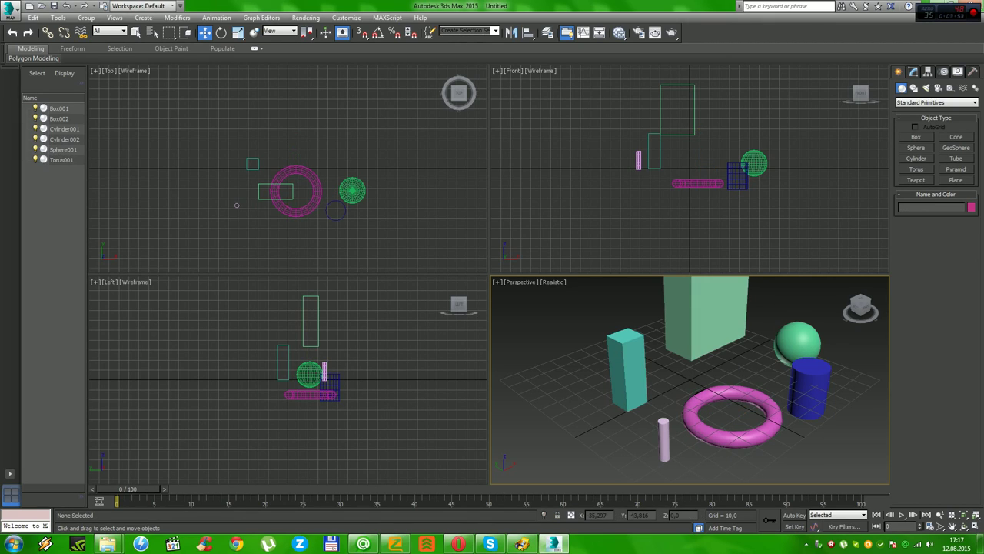
{"action": "key", "text": "ctrl+z"}
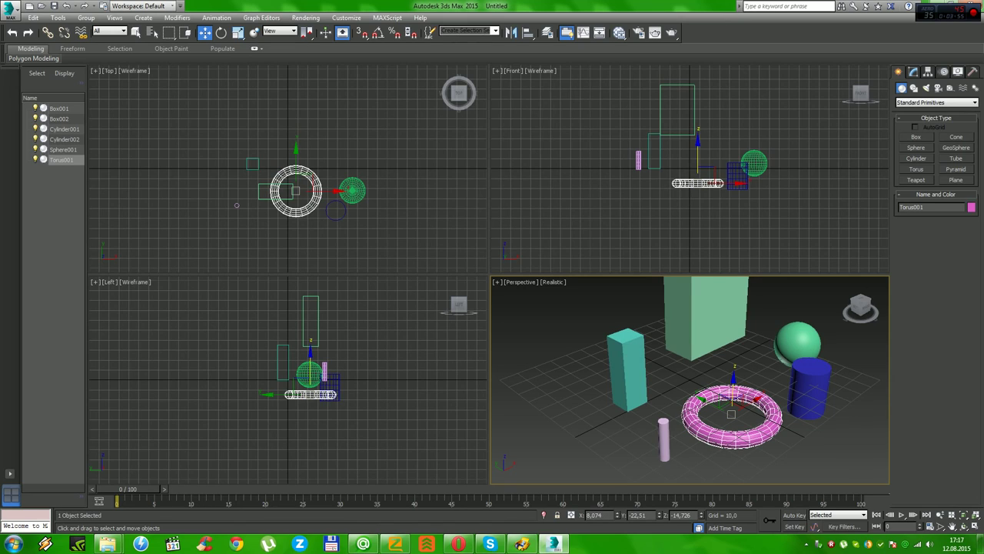
{"action": "left_click_drag", "start_coordinate": [732, 413], "coordinate": [733, 376]}
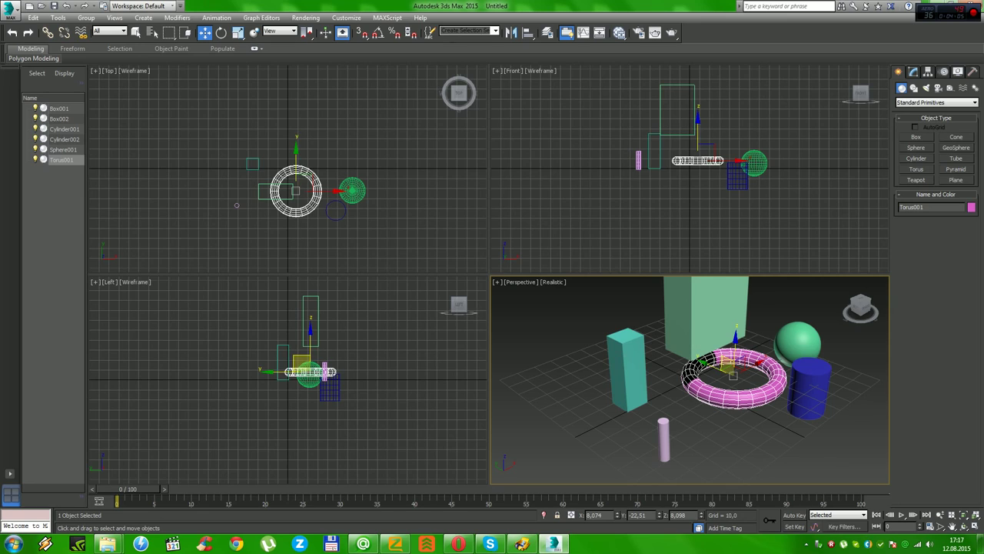
{"action": "mouse_move", "coordinate": [733, 375]}
{"action": "left_mouse_down"}
{"action": "mouse_move", "coordinate": [732, 406]}
{"action": "mouse_move", "coordinate": [732, 392]}
{"action": "left_mouse_up"}
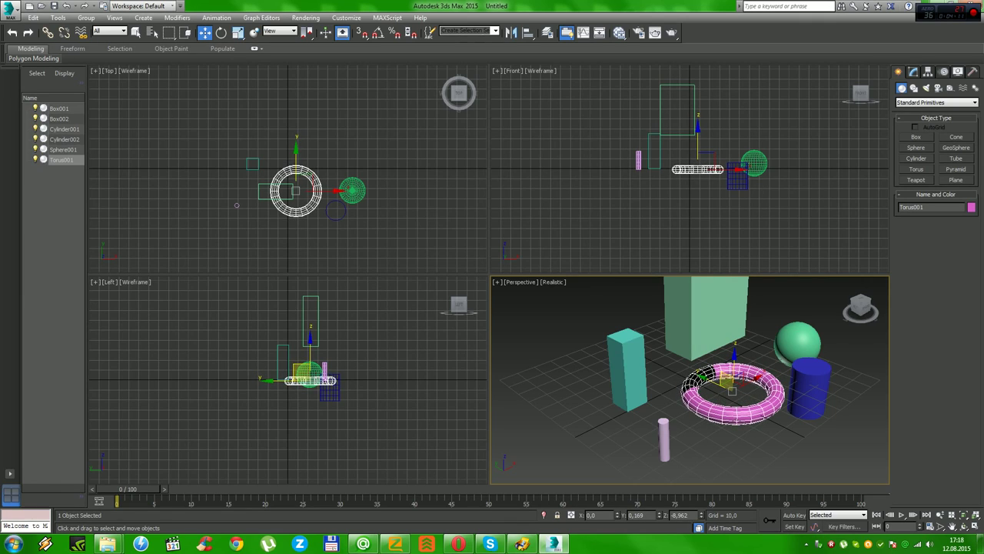
{"action": "key", "text": "ctrl+d"}
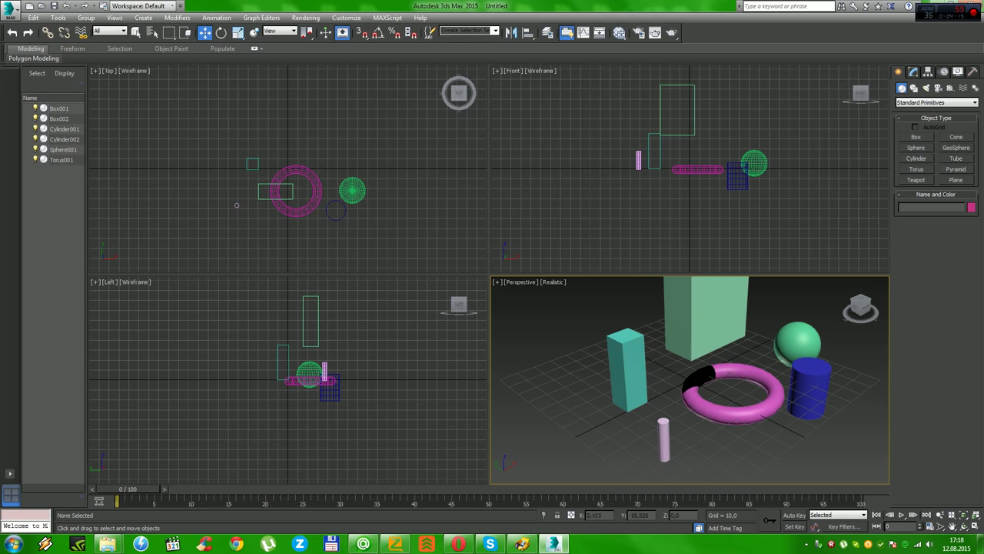
Step: Move the pink torus lower and toward the front beside the blue cylinder, then deselect it
{"action": "left_click", "coordinate": [699, 377]}
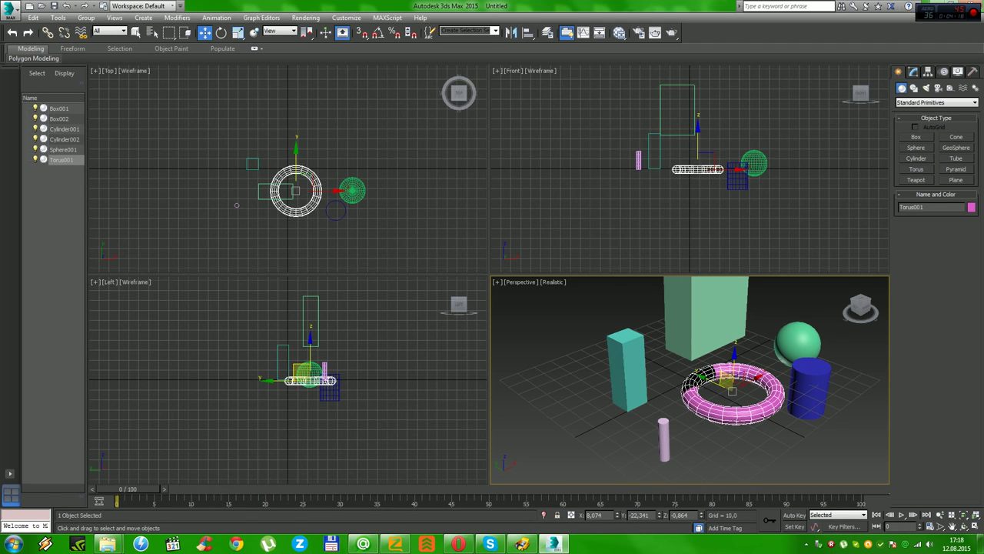
{"action": "mouse_move", "coordinate": [699, 377]}
{"action": "left_mouse_down"}
{"action": "mouse_move", "coordinate": [696, 446]}
{"action": "mouse_move", "coordinate": [731, 440]}
{"action": "mouse_move", "coordinate": [735, 361]}
{"action": "mouse_move", "coordinate": [733, 414]}
{"action": "left_mouse_up"}
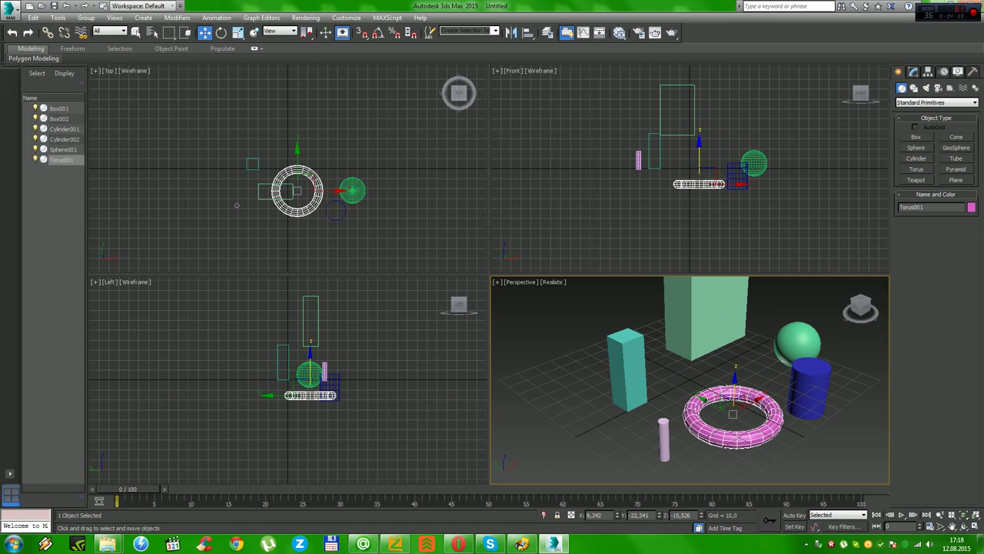
{"action": "left_click", "coordinate": [237, 205]}
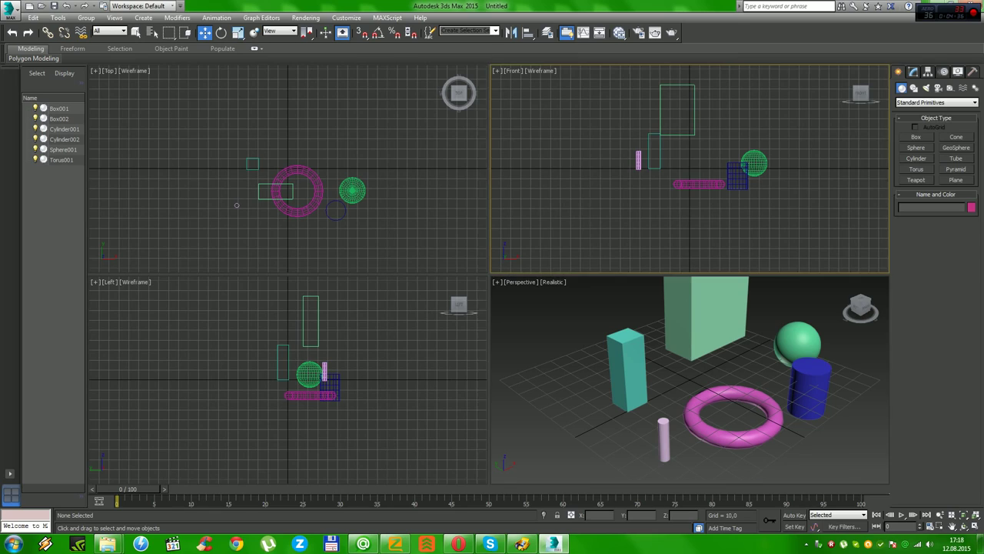
Step: Cycle the Front viewport through Bounding Box, Wireframe and Hidden Line display, ending with Facets
{"action": "left_click", "coordinate": [541, 70]}
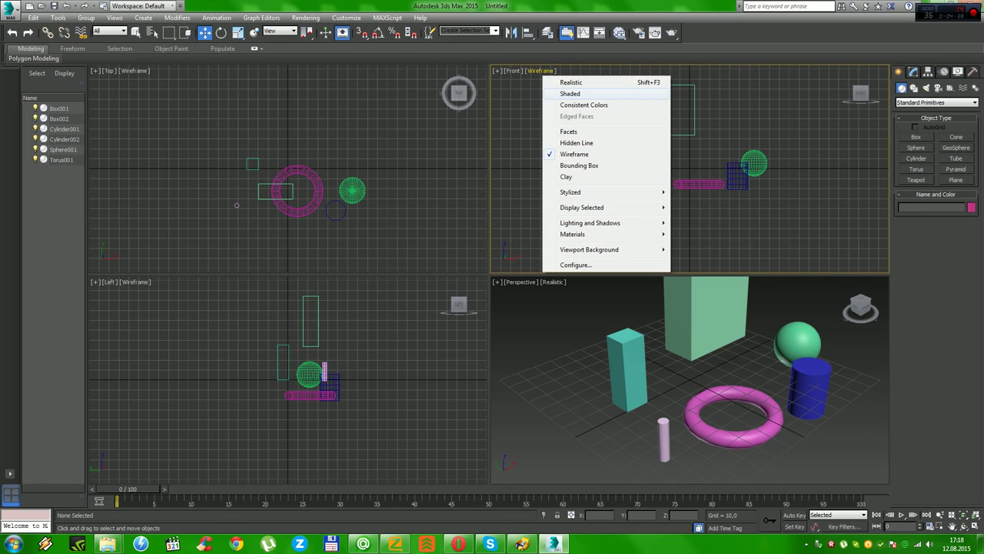
{"action": "left_click", "coordinate": [579, 165]}
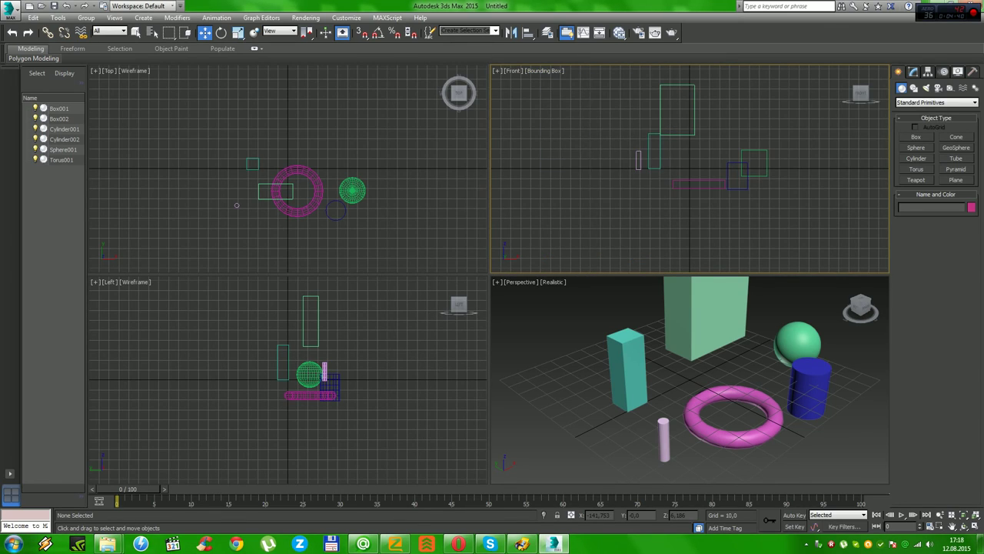
{"action": "left_click", "coordinate": [545, 70]}
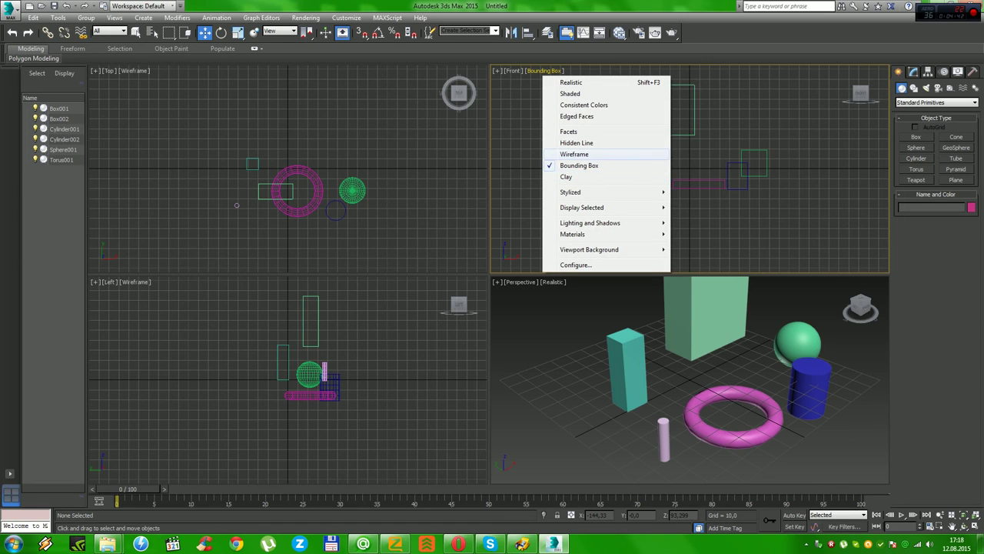
{"action": "left_click", "coordinate": [584, 154]}
{"action": "left_click", "coordinate": [542, 70]}
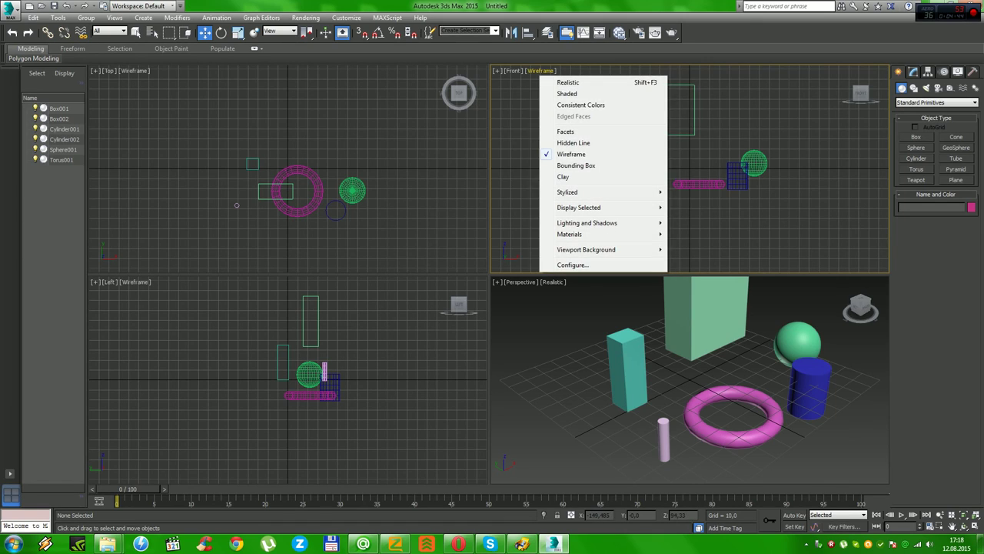
{"action": "left_click", "coordinate": [585, 143]}
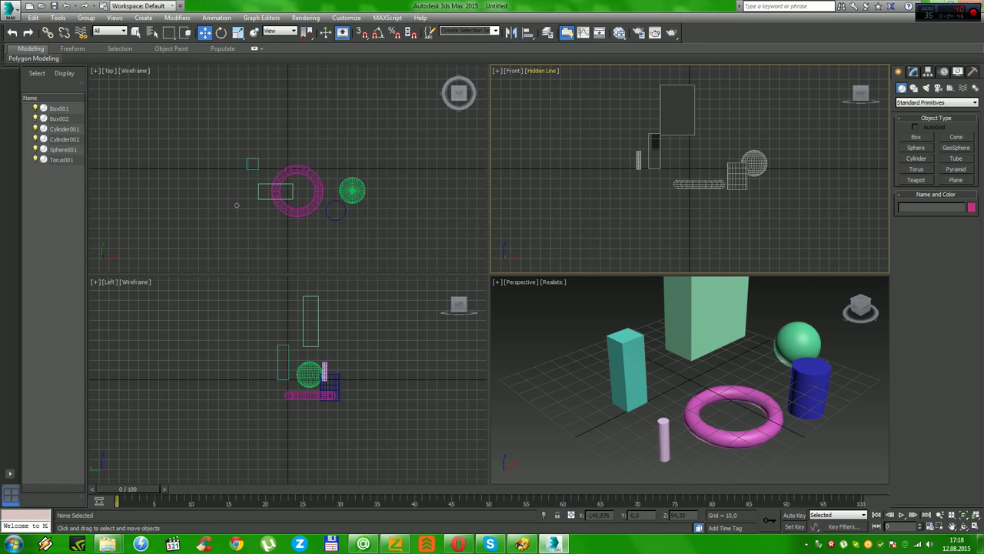
{"action": "left_click", "coordinate": [542, 70]}
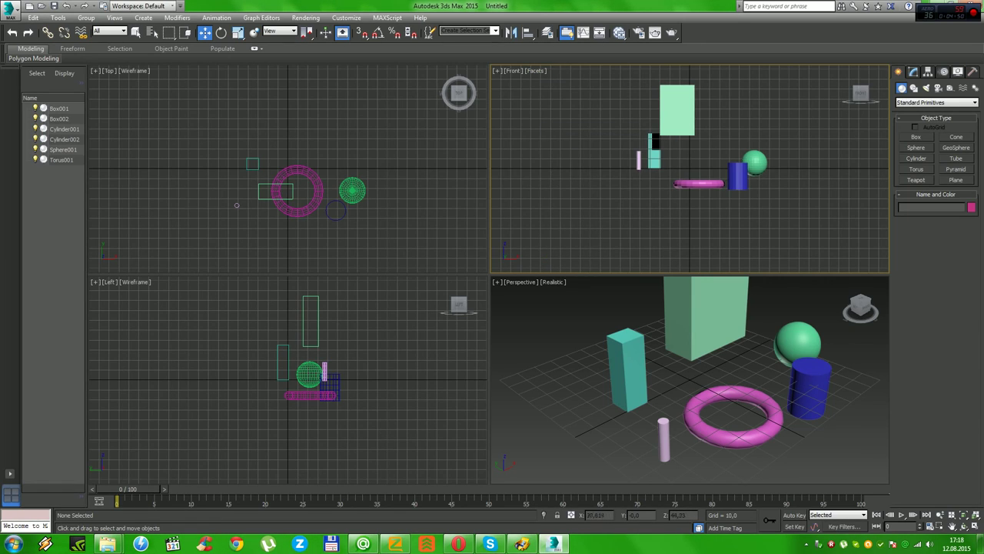
Step: Orbit the Front view to an angle and show it with Edged Faces, then Consistent Colors
{"action": "left_click_drag", "start_coordinate": [860, 93], "coordinate": [800, 138]}
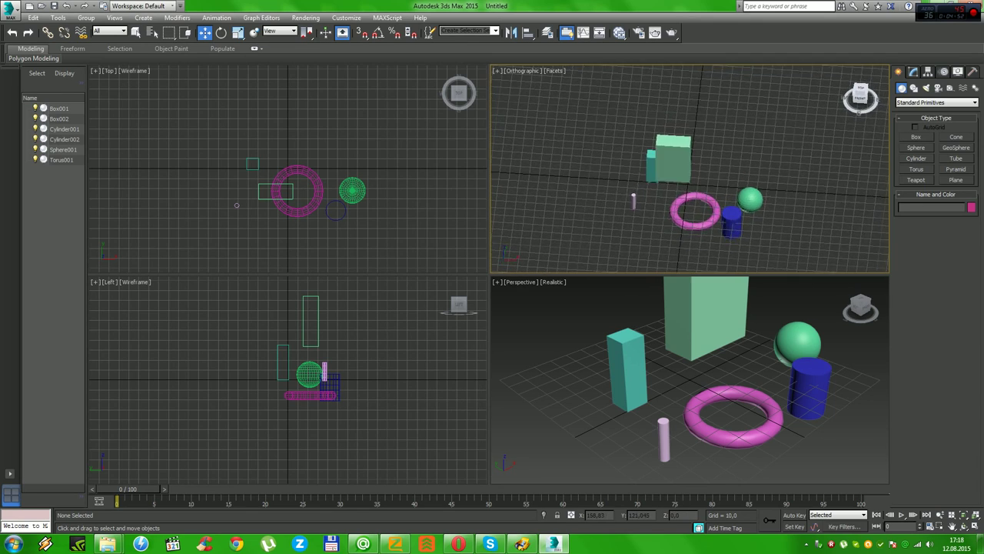
{"action": "left_click_drag", "start_coordinate": [861, 95], "coordinate": [853, 100]}
{"action": "left_click", "coordinate": [554, 71]}
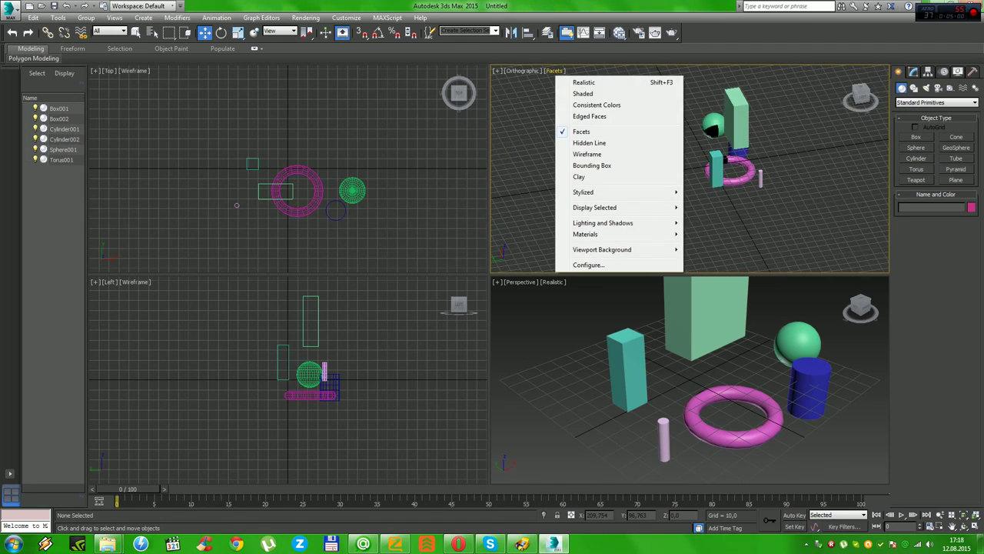
{"action": "left_click", "coordinate": [588, 117]}
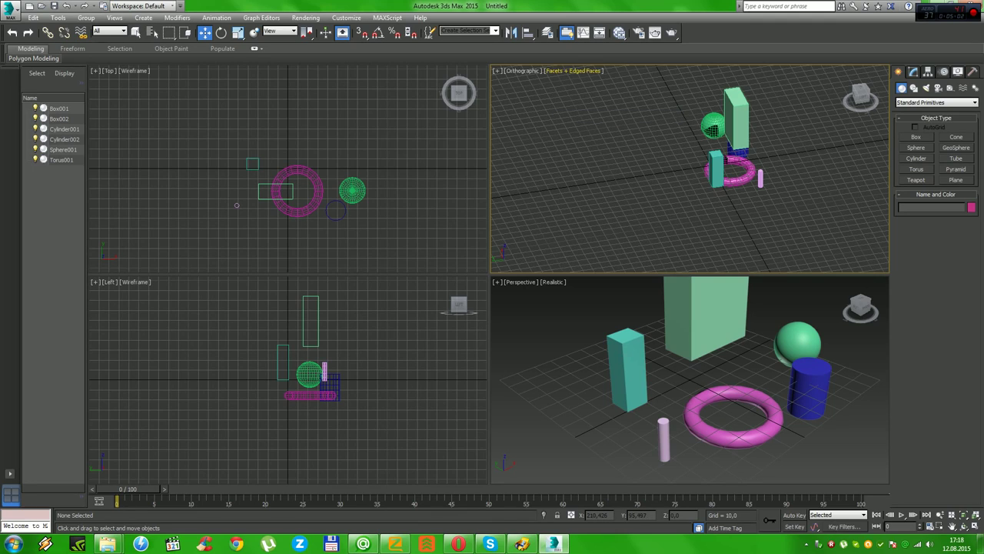
{"action": "left_click", "coordinate": [573, 71]}
{"action": "left_click", "coordinate": [605, 105]}
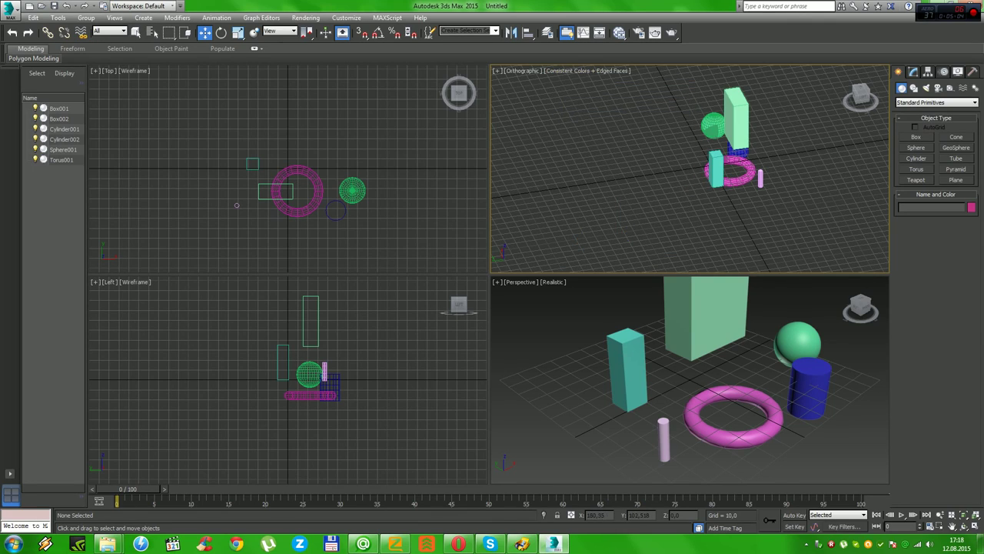
Step: Switch the orbited view to Shaded, then Realistic with edged faces, and finally back to Wireframe
{"action": "left_click", "coordinate": [576, 71]}
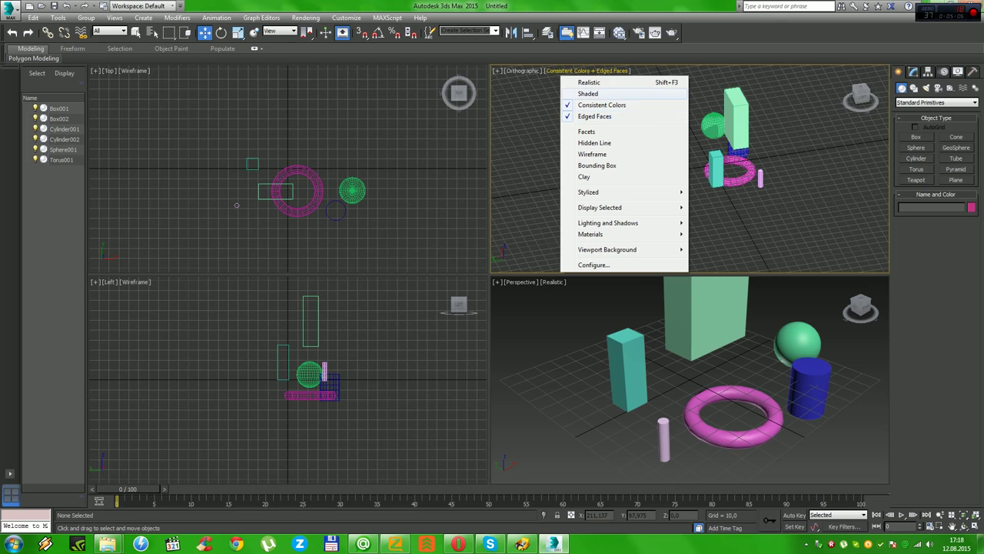
{"action": "left_click", "coordinate": [588, 93]}
{"action": "left_click", "coordinate": [575, 71]}
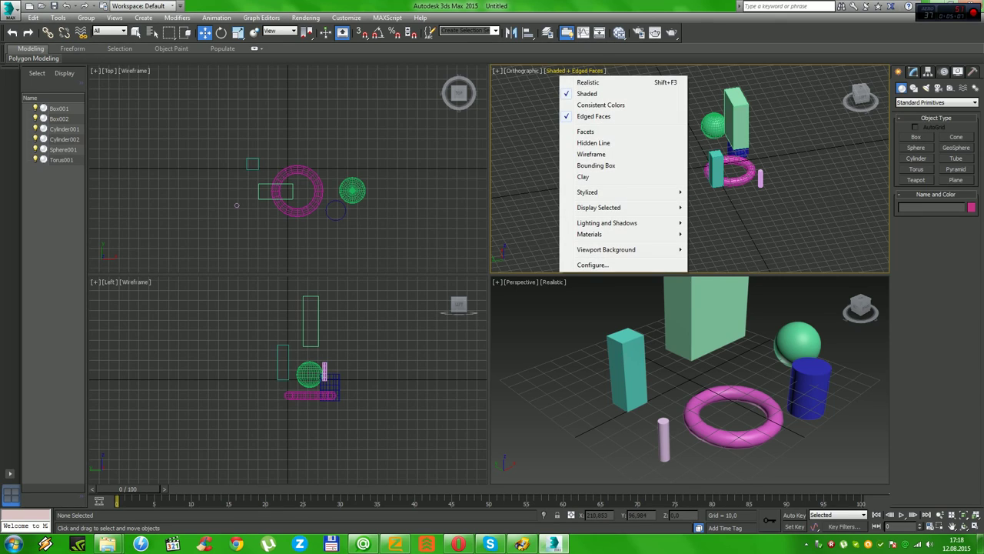
{"action": "left_click", "coordinate": [589, 80]}
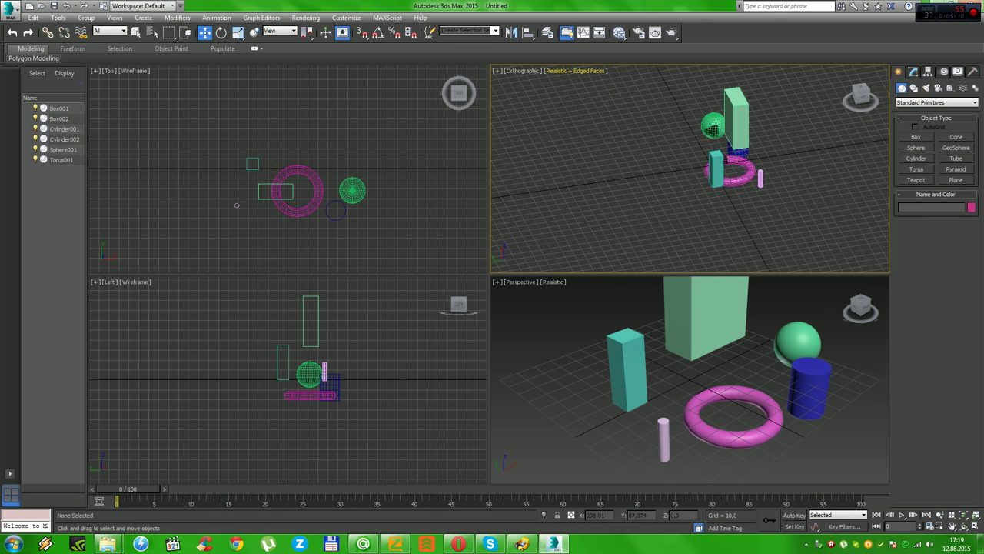
{"action": "left_click", "coordinate": [576, 71]}
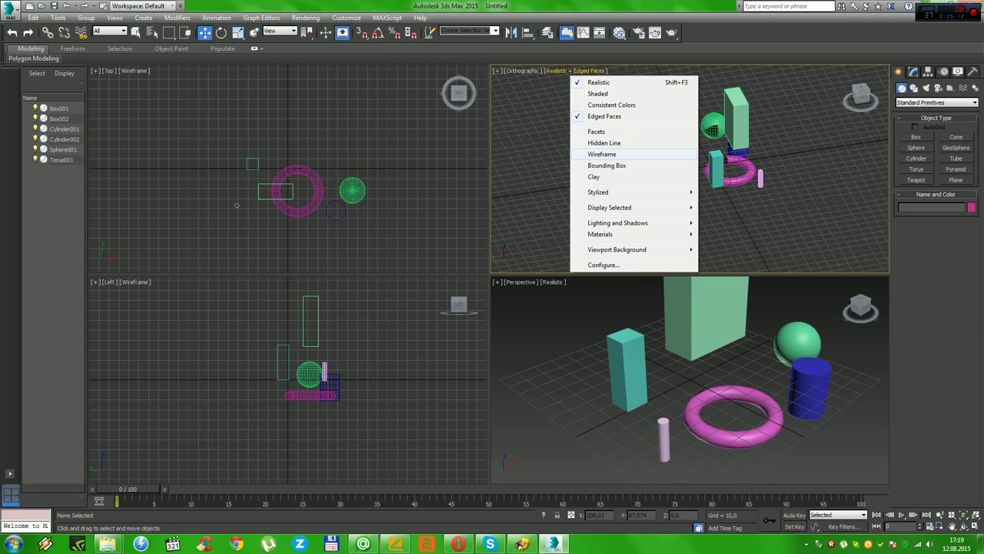
{"action": "left_click", "coordinate": [602, 154]}
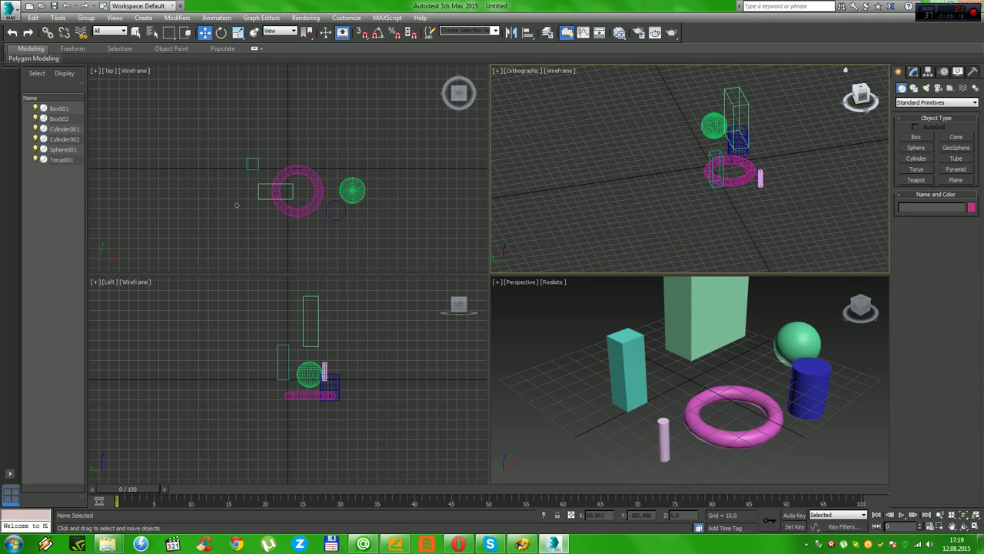
{"action": "left_click_drag", "start_coordinate": [846, 70], "coordinate": [864, 96]}
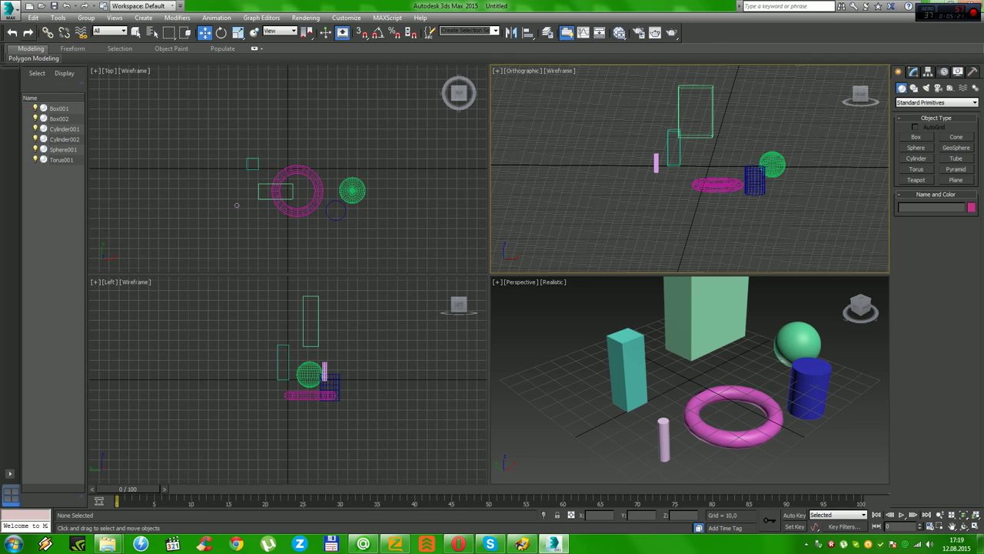
{"action": "left_click", "coordinate": [9, 9]}
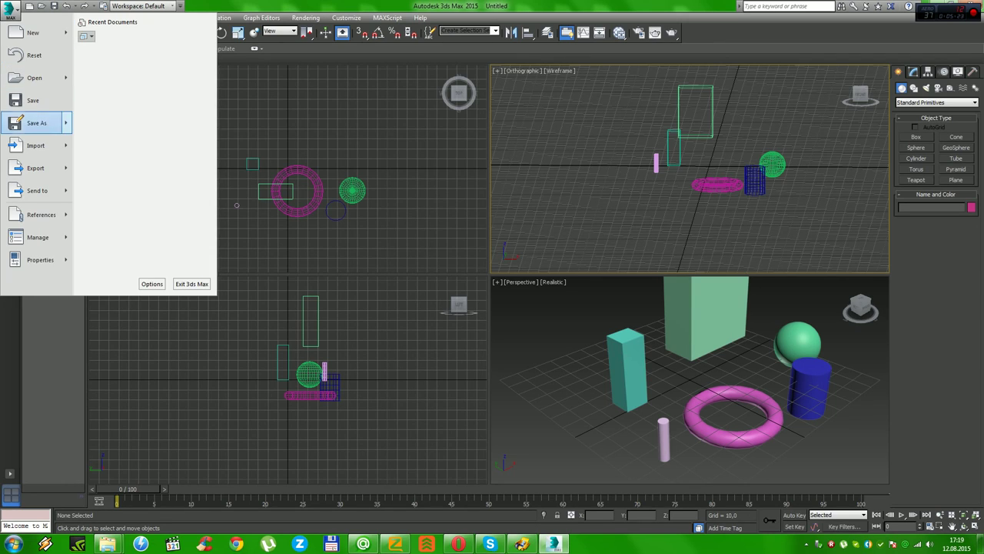
{"action": "left_click", "coordinate": [34, 140]}
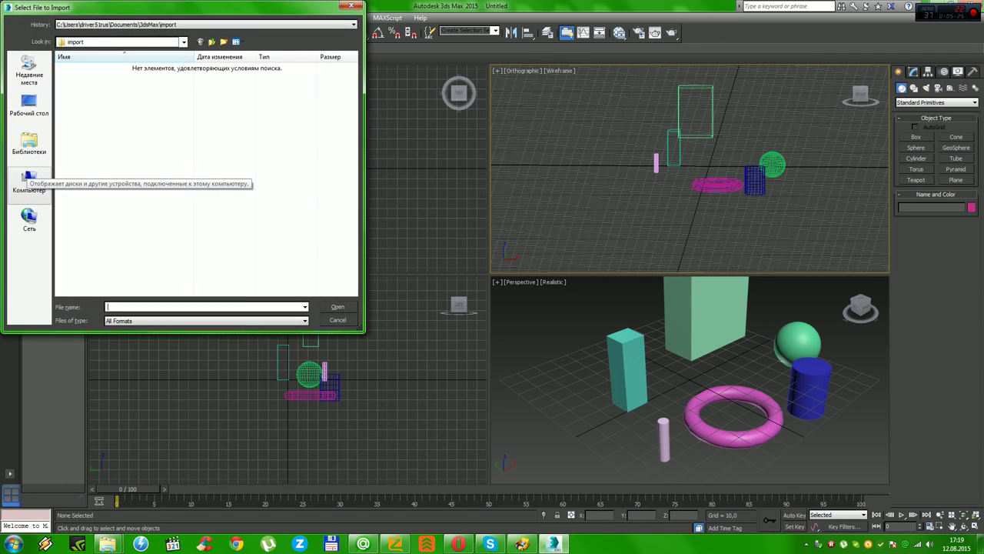
{"action": "left_click", "coordinate": [28, 106]}
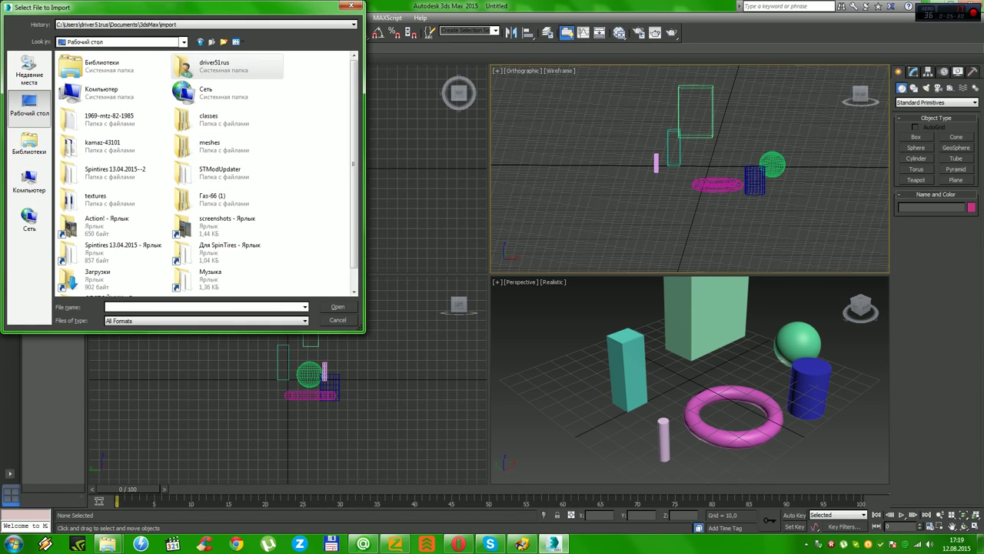
{"action": "scroll", "coordinate": [253, 166], "scroll_direction": "down", "scroll_amount": 1}
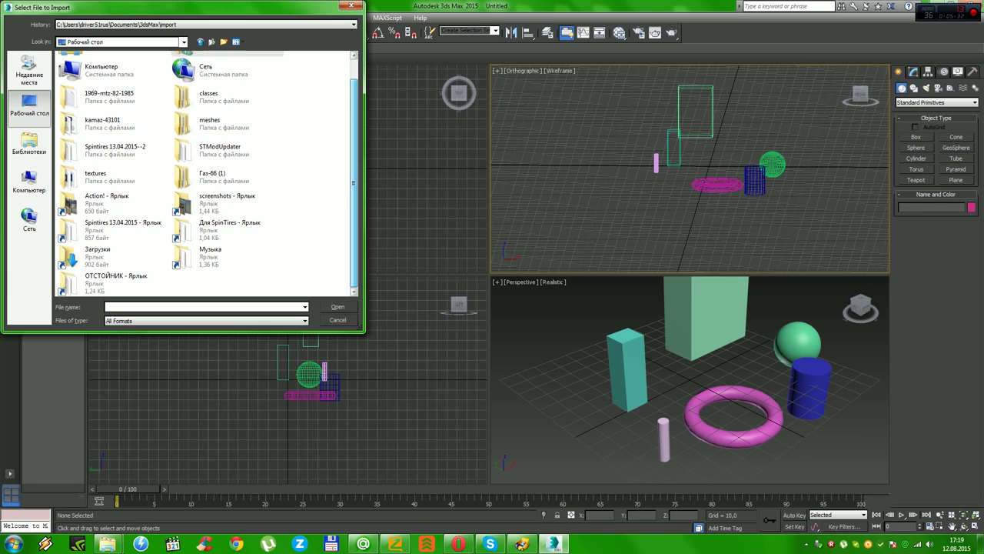
{"action": "scroll", "coordinate": [116, 146], "scroll_direction": "up", "scroll_amount": 1}
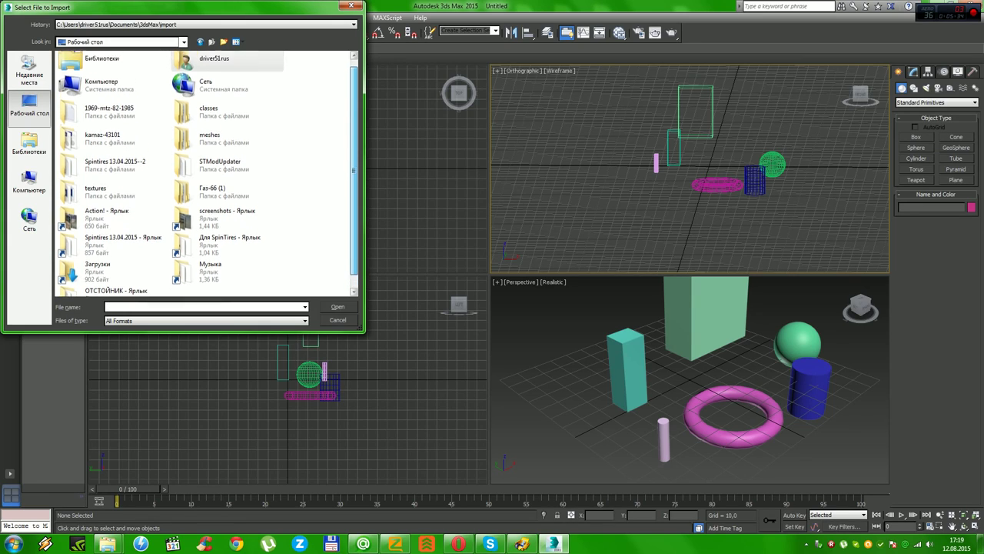
{"action": "double_click", "coordinate": [108, 147]}
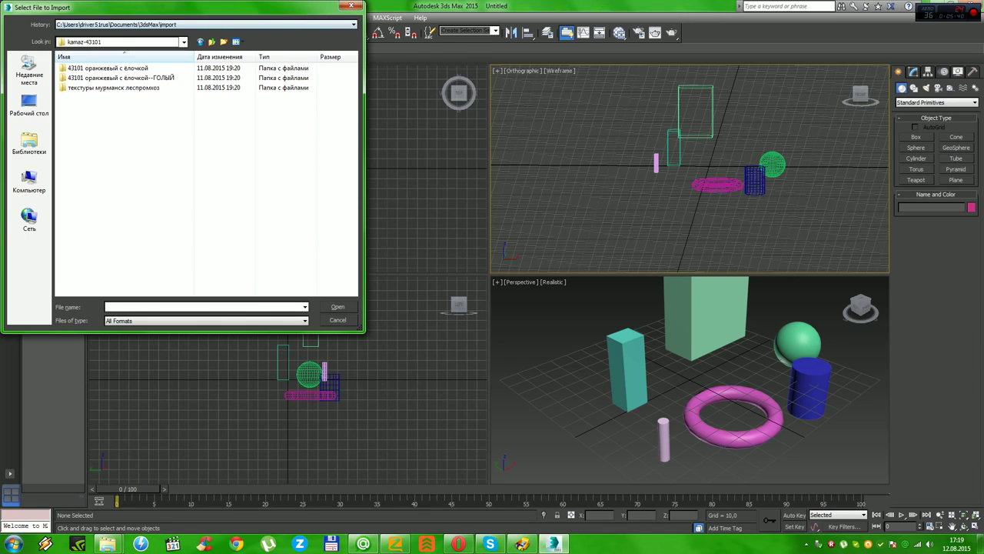
{"action": "left_click", "coordinate": [352, 6]}
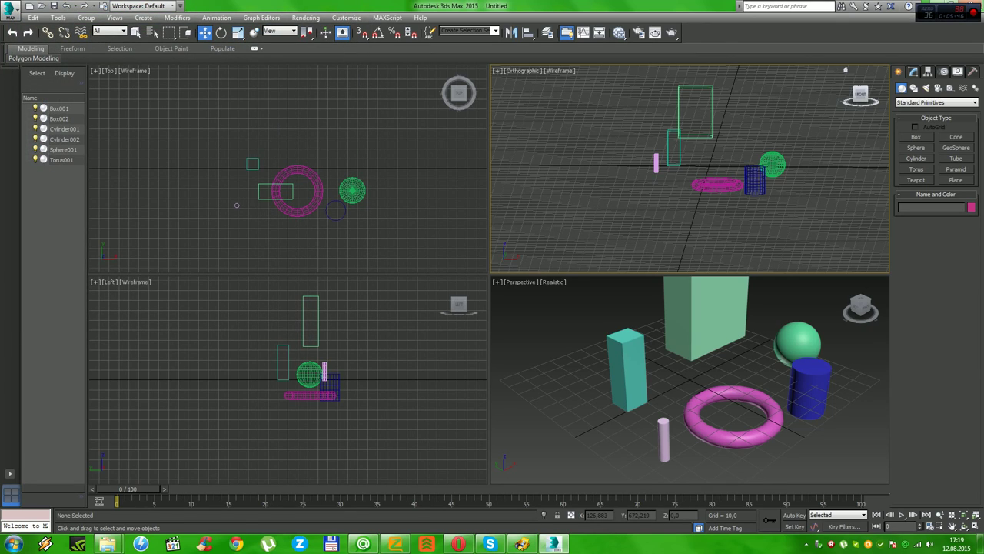
Step: Exit 3ds Max, choosing Don't Save to discard the scene changes
{"action": "key", "text": "ctrl+o"}
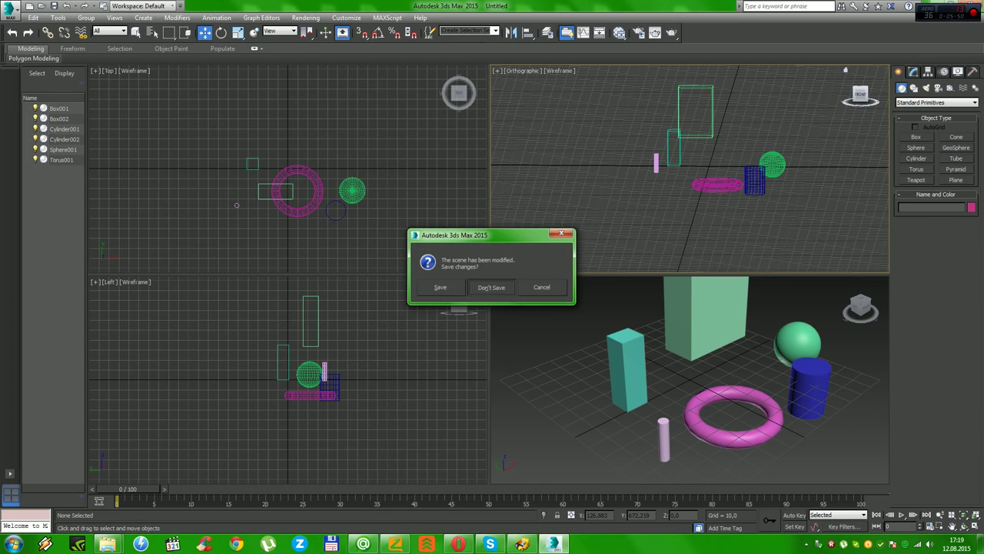
{"action": "left_click", "coordinate": [490, 286]}
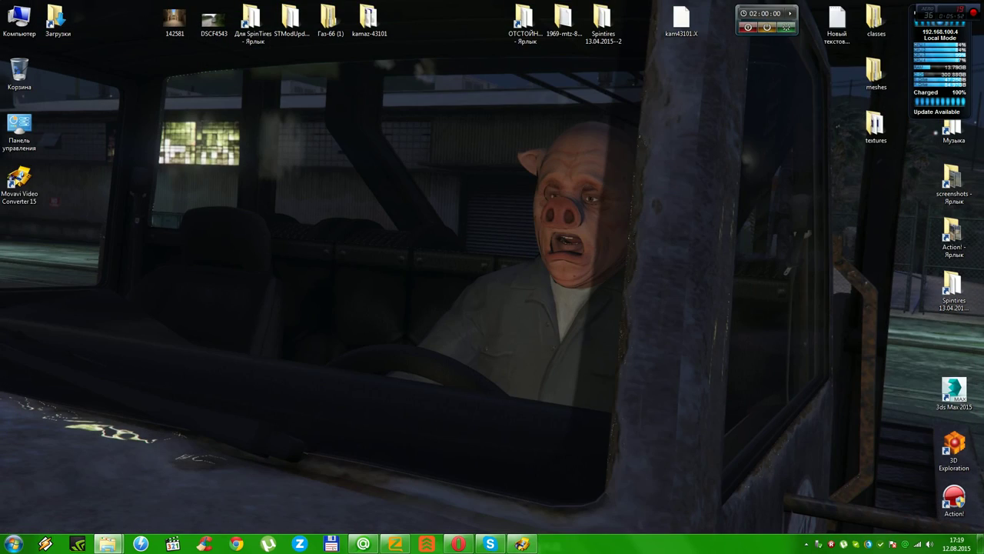